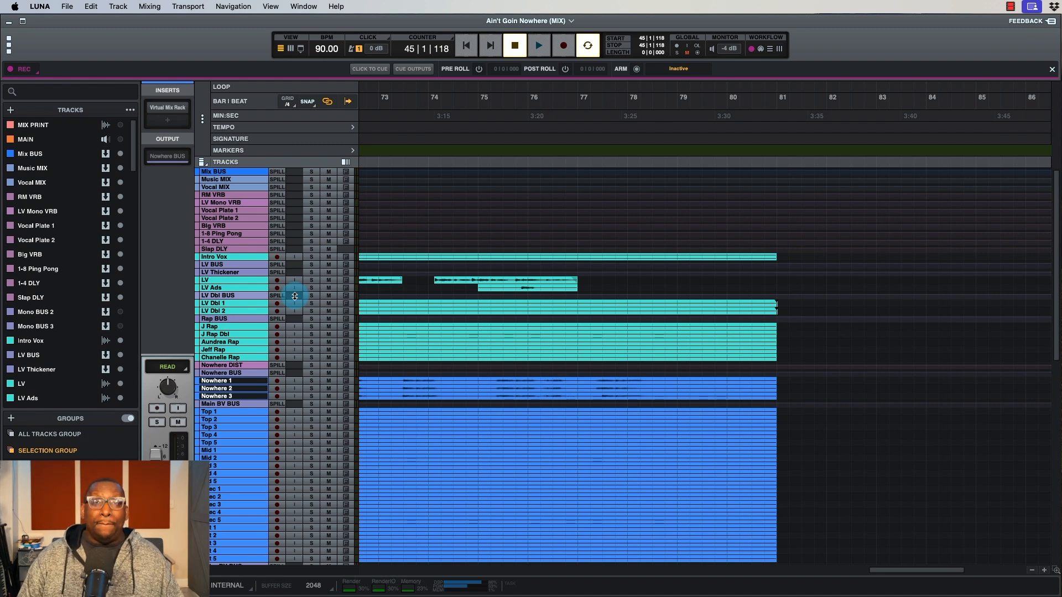
Switch to the mixer view and temporarily show the MAIN channel beside Mix BUS before hiding it again.
key("super+equal")
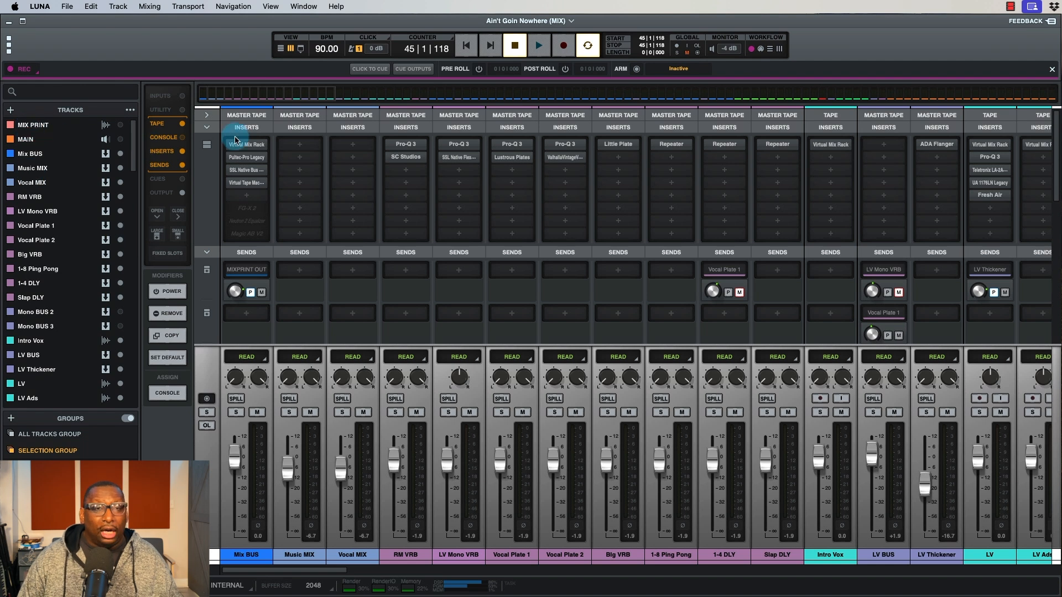
left_click(120, 139)
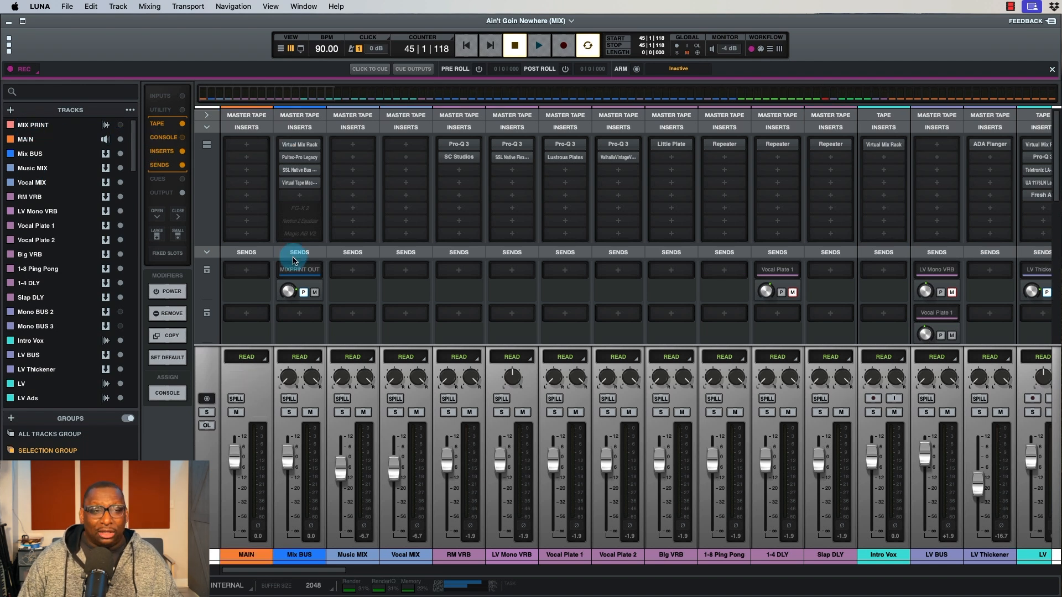
left_click(120, 140)
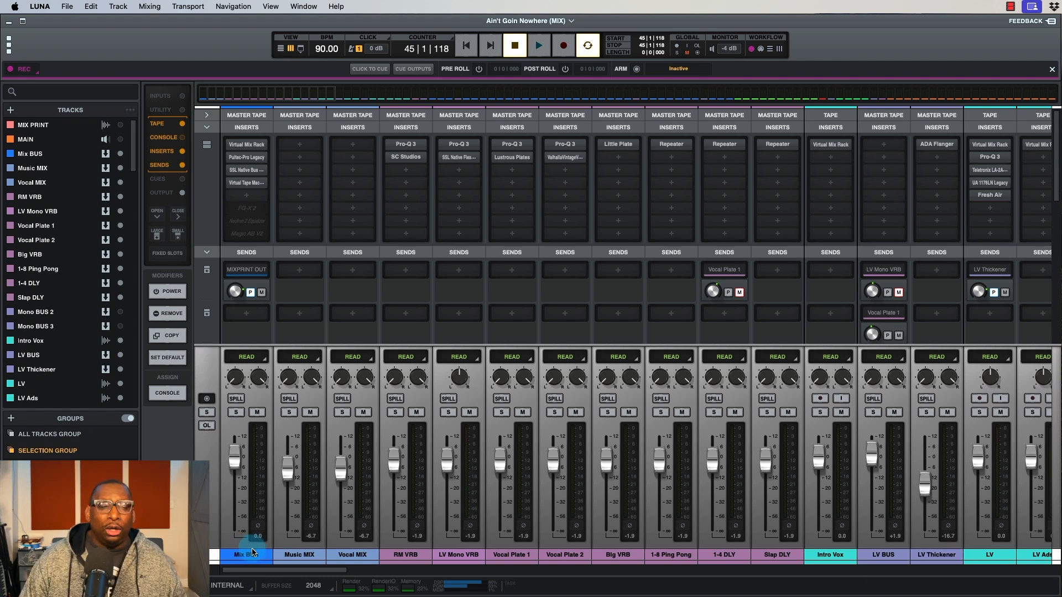
mouse_move(251, 147)
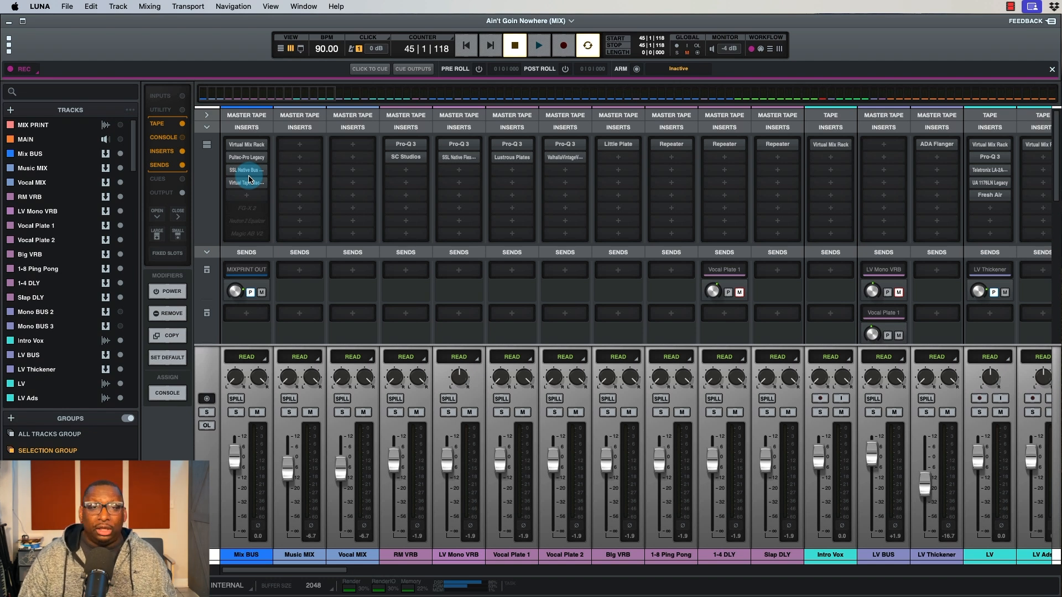
Return to the timeline and enlarge the Mix BUS track until its volume automation lane is tall enough to read.
key("super+equal")
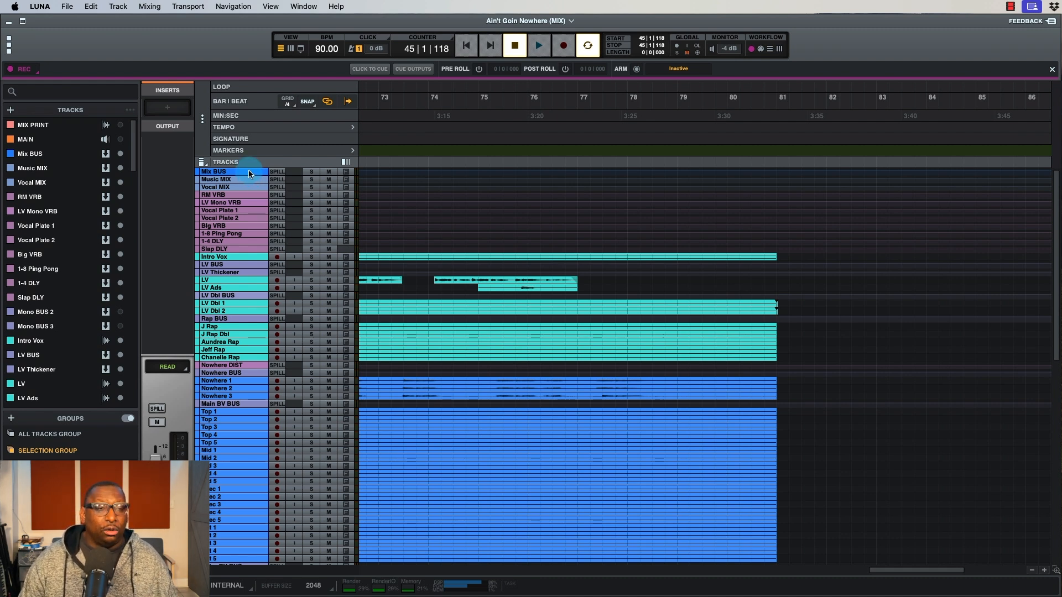
left_click(248, 171)
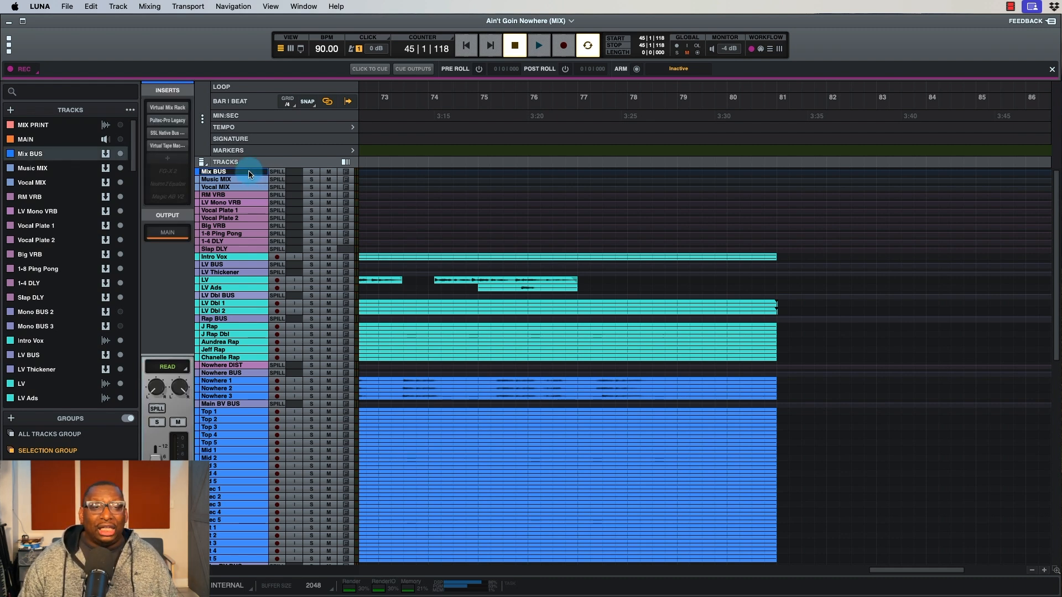
key("ctrl+Up")
key("ctrl+Up")
key("ctrl+Up")
key("ctrl+Up")
key("ctrl+Up")
key("ctrl+Up")
key("ctrl+Up")
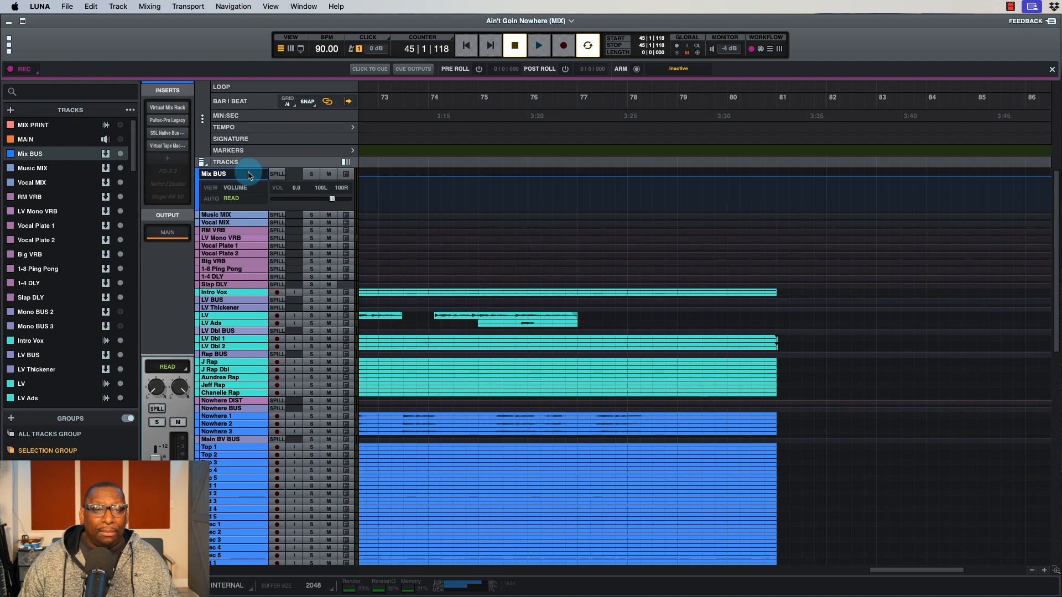
key("ctrl+Up")
key("ctrl+Up")
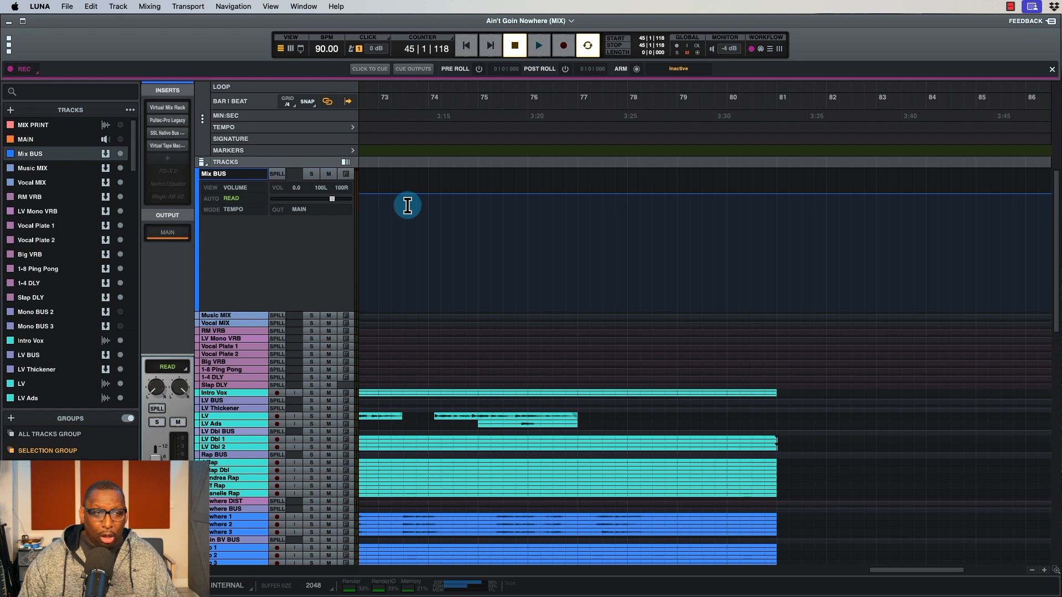
key("ctrl+Up")
key("ctrl+Up")
key("ctrl+Up")
key("ctrl+Up")
key("ctrl+Up")
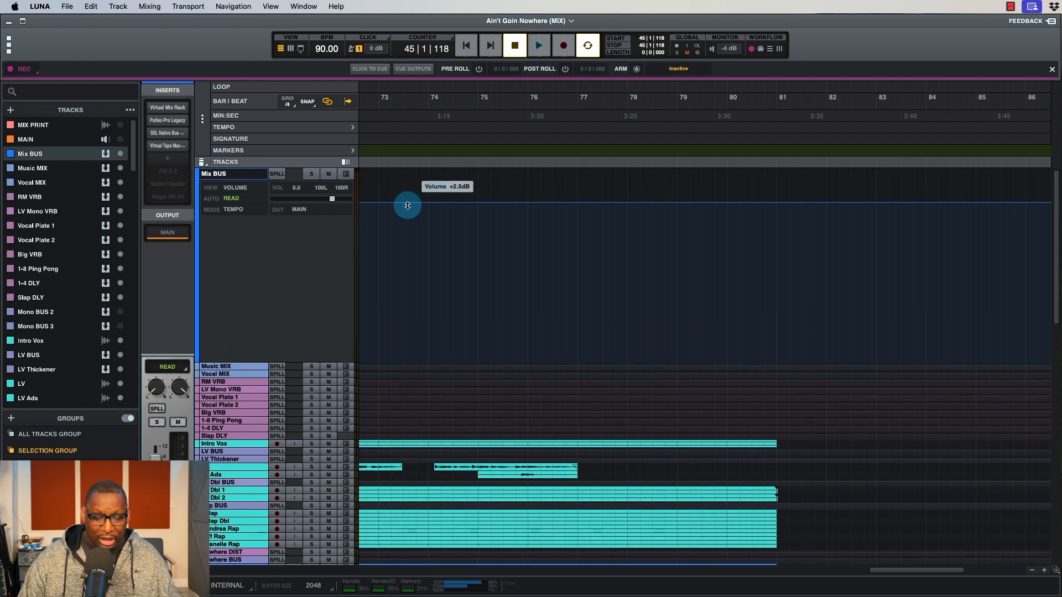
Return the playhead to the song start and examine the Mix BUS volume automation between the Rap 1 and Outro markers.
key("Return")
scroll(415, 232, "right", 10)
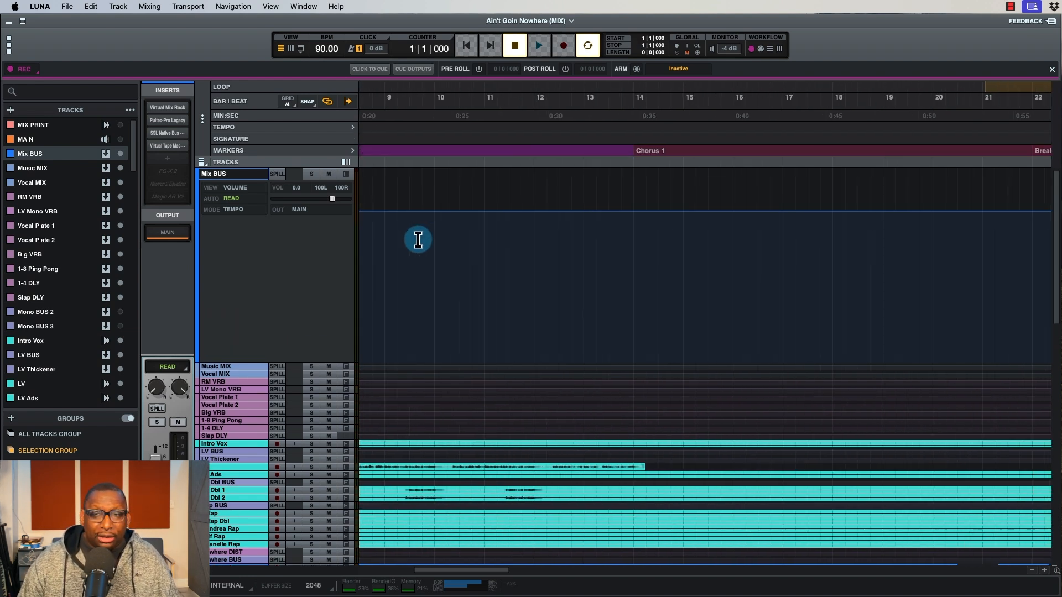
scroll(418, 240, "right", 12)
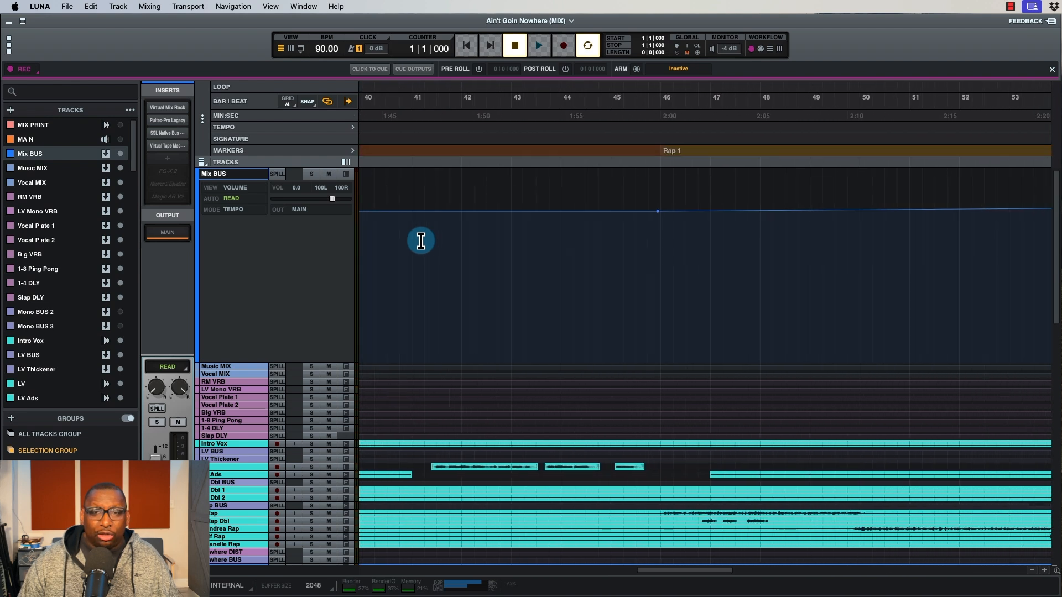
scroll(630, 174, "right", 1)
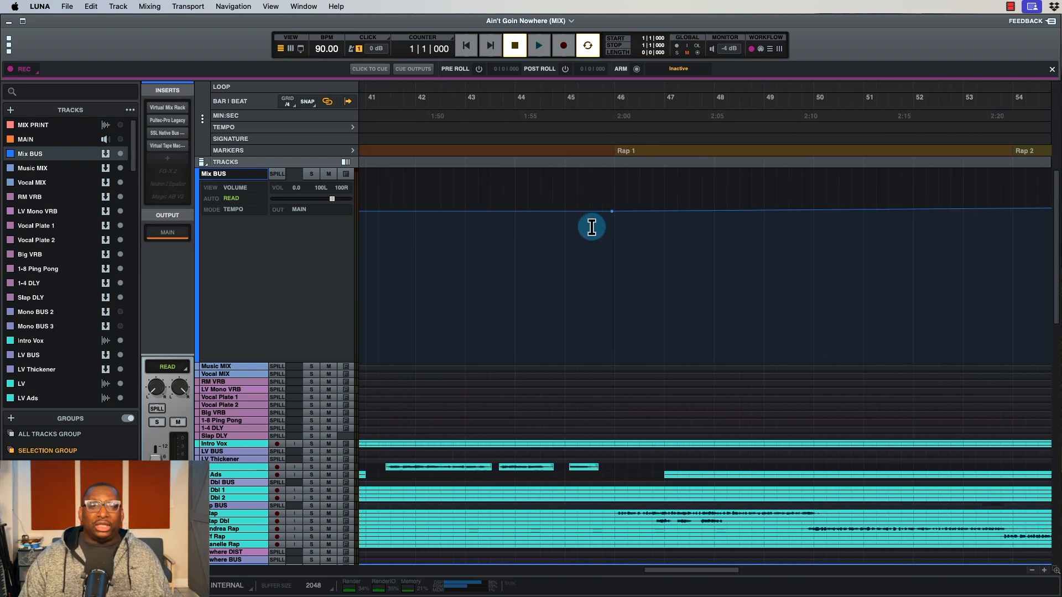
scroll(624, 215, "right", 2)
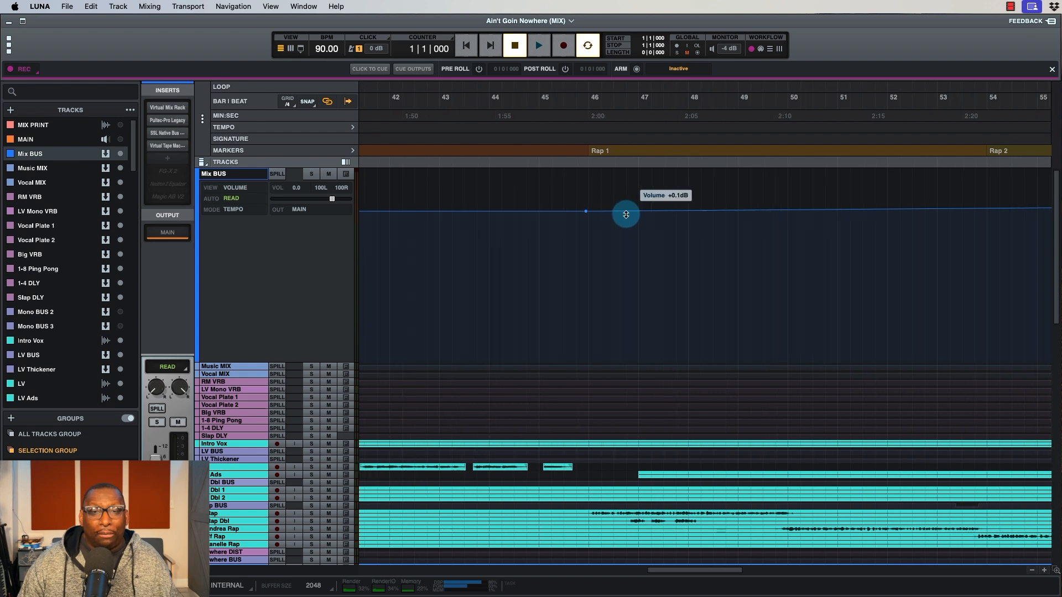
scroll(625, 215, "right", 5)
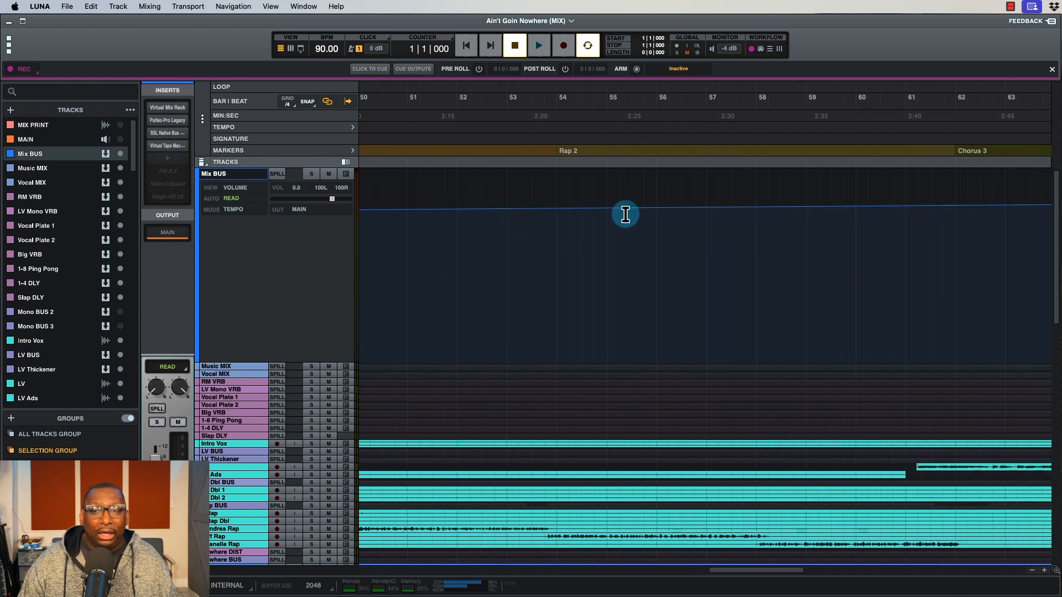
scroll(626, 214, "right", 6)
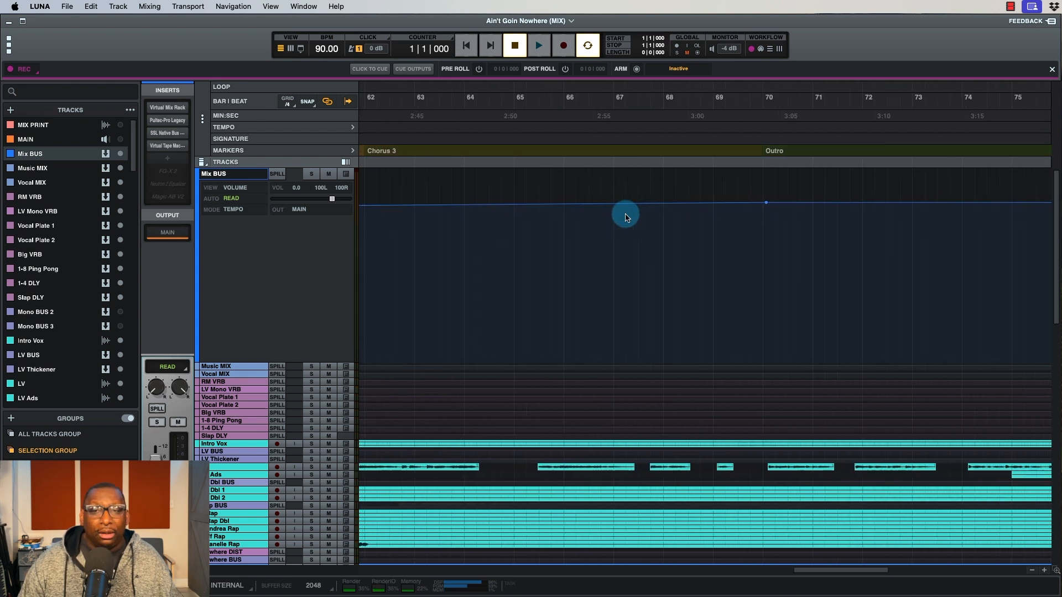
scroll(729, 203, "right", 1)
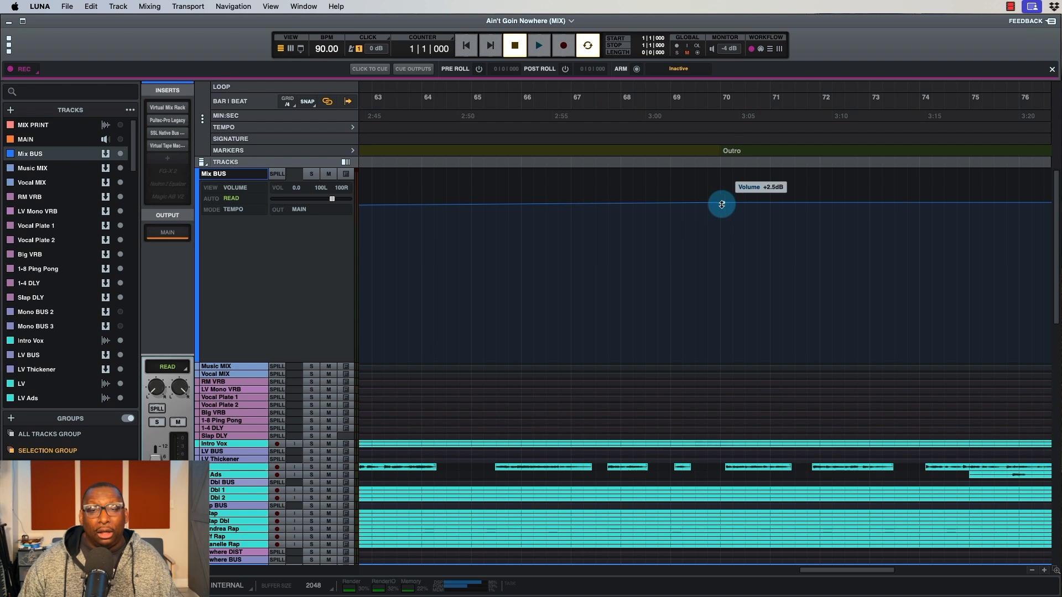
scroll(718, 204, "left", 10)
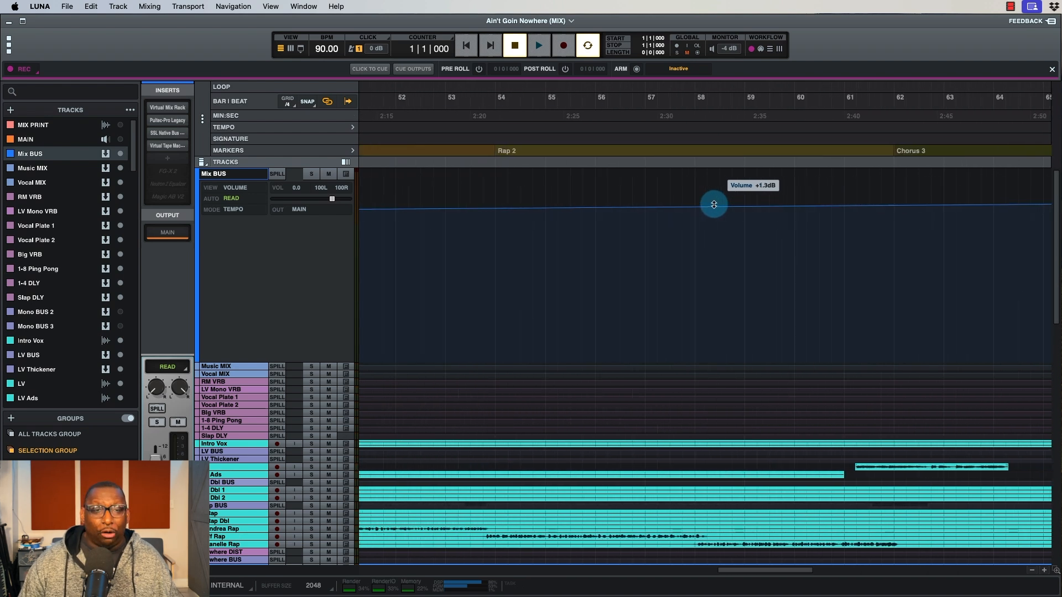
scroll(714, 205, "right", 3)
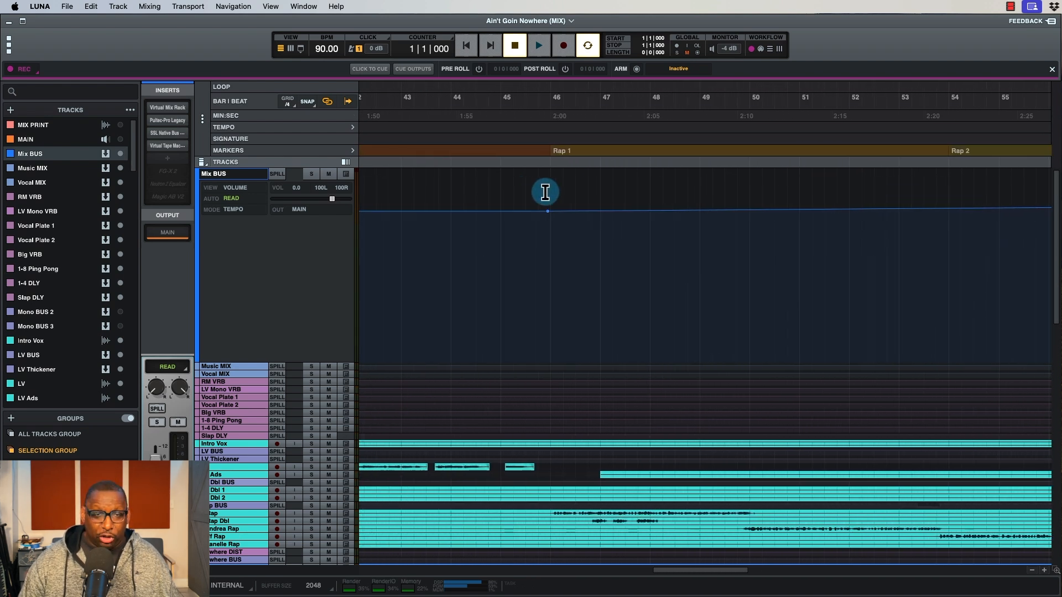
scroll(547, 193, "right", 10)
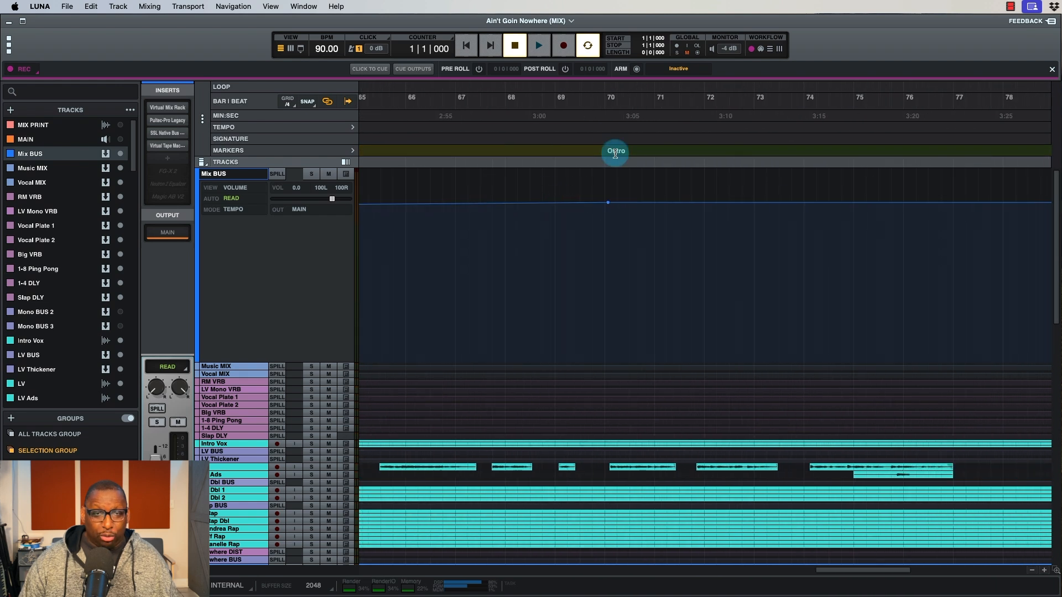
scroll(562, 121, "left", 11)
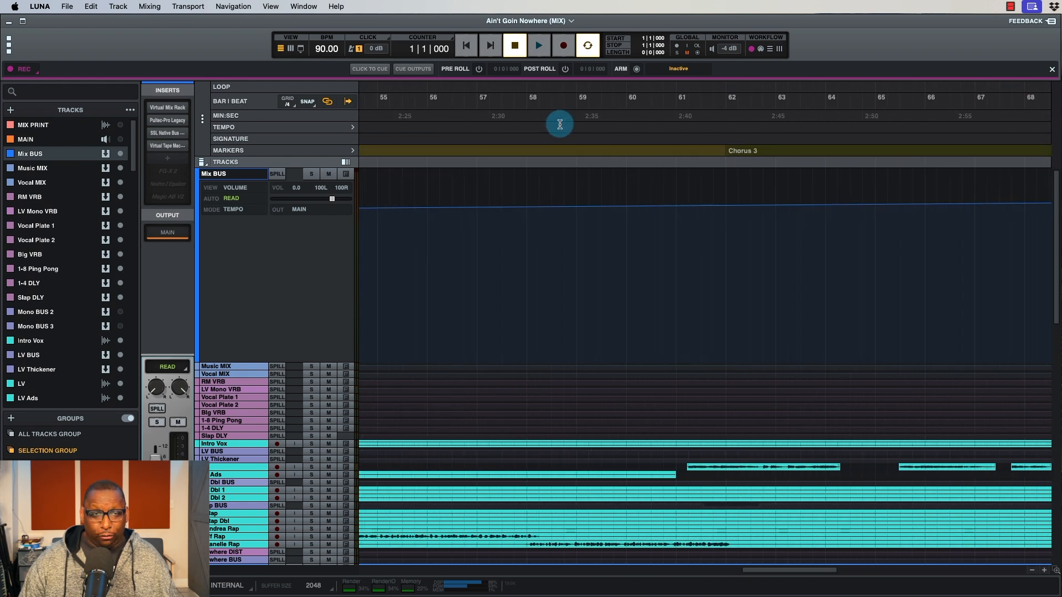
Play the song from just before the Rap 1 marker to hear the start of the Mix BUS volume ramp.
scroll(559, 121, "left", 6)
left_click(628, 108)
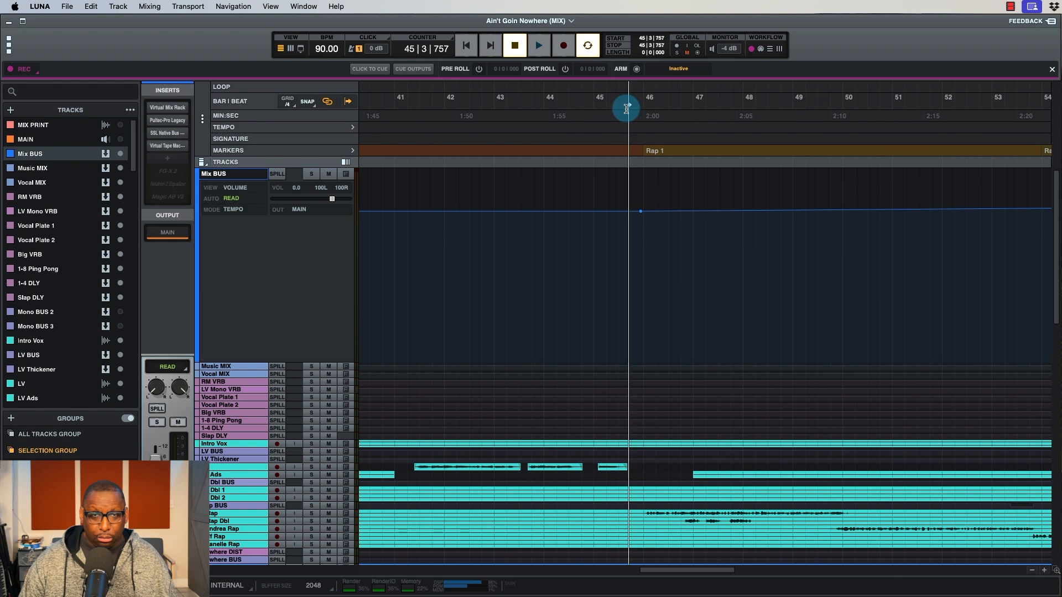
key("space")
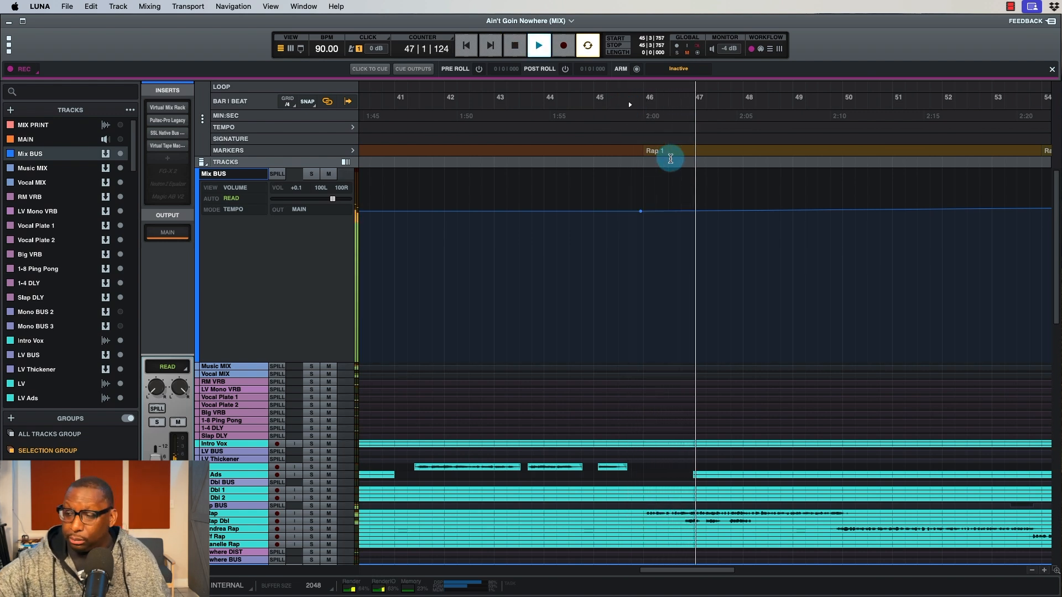
key("space")
scroll(726, 159, "right", 9)
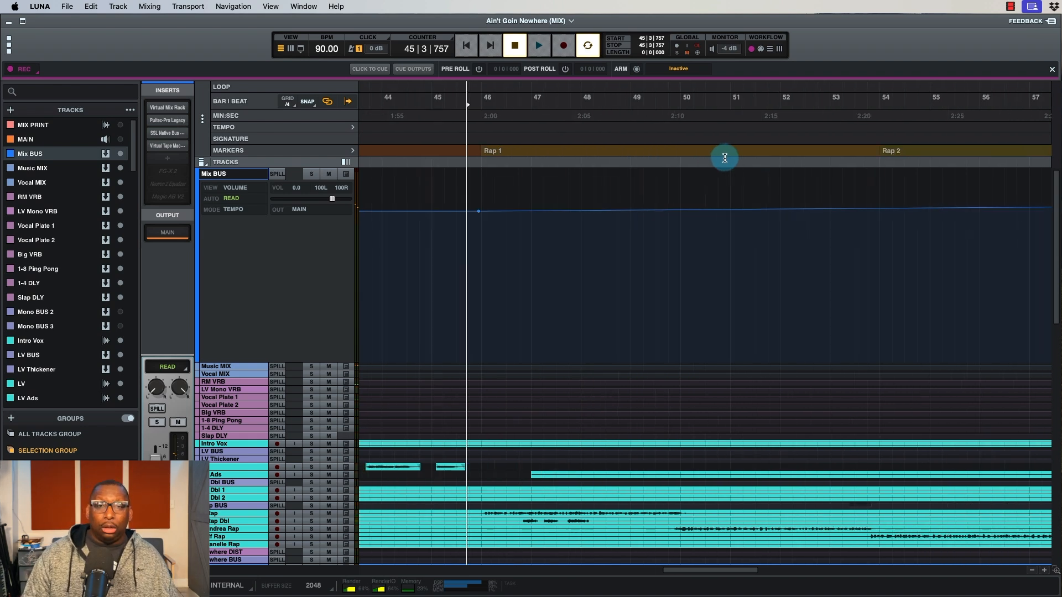
Play the song from bar 69, just before the Outro marker, to hear the end of the Mix BUS volume ramp.
scroll(733, 166, "right", 9)
left_click(734, 96)
key("space")
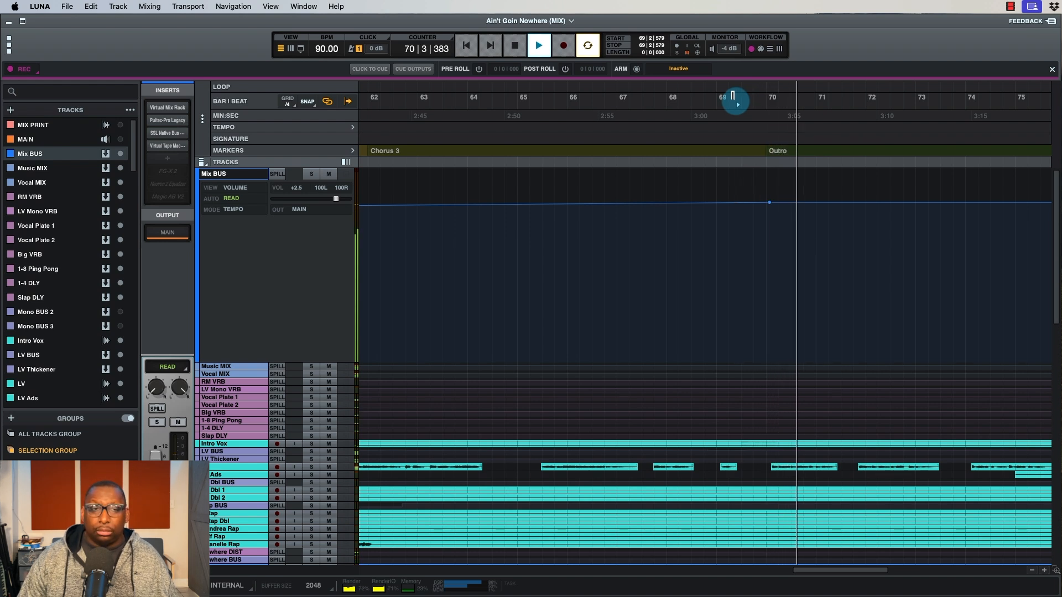
key("space")
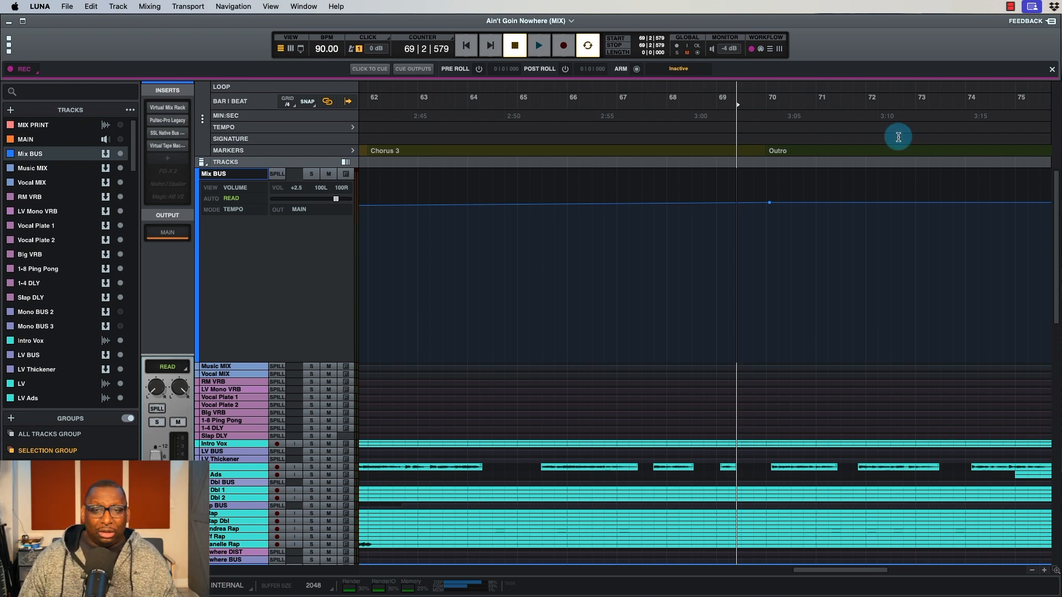
Set the height of all tracks to Pico.
scroll(813, 210, "right", 5)
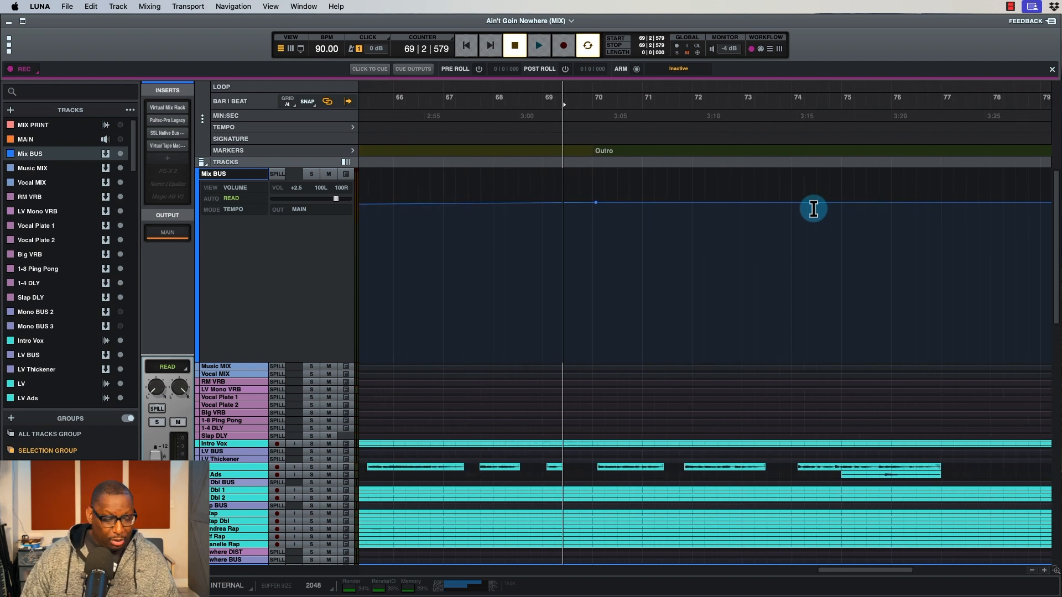
left_click(195, 162)
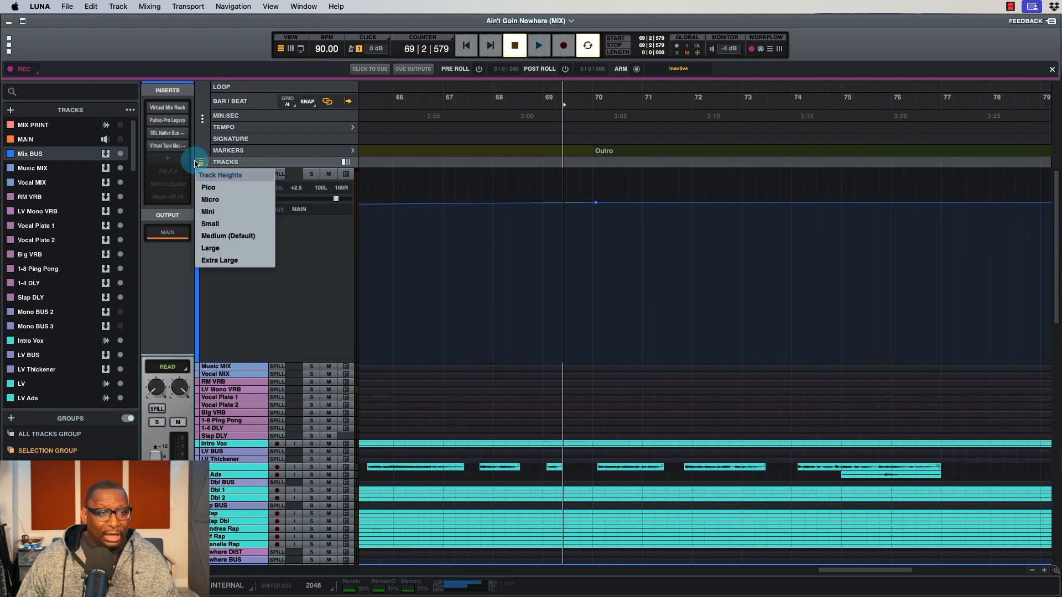
left_click(208, 188)
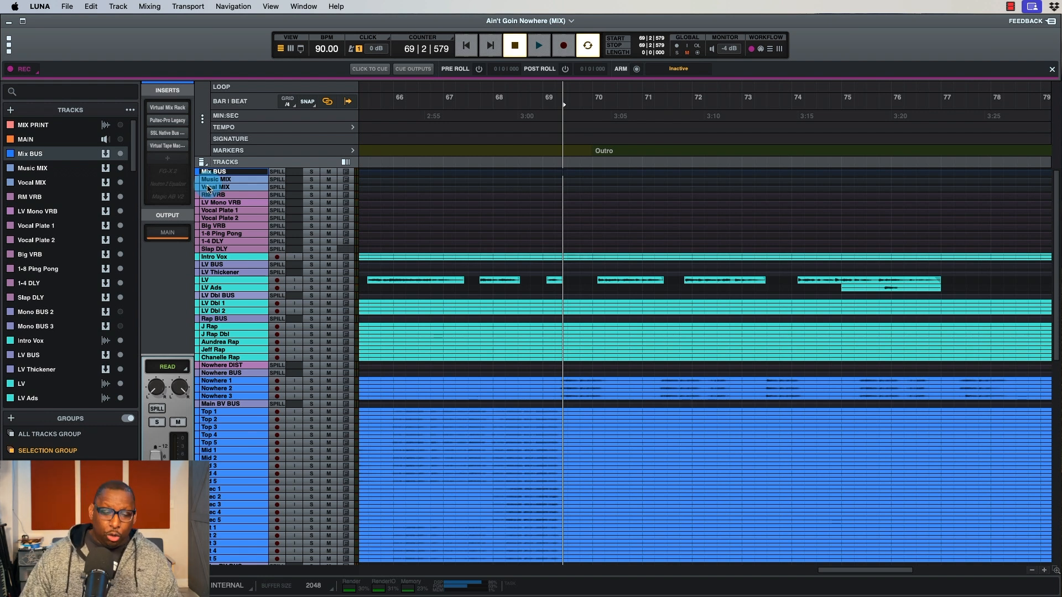
Open the Neutron EQ on Mix BUS insert 7 in the mixer, disable its preset manager's Show at Startup option and close that manager.
key("super+equal")
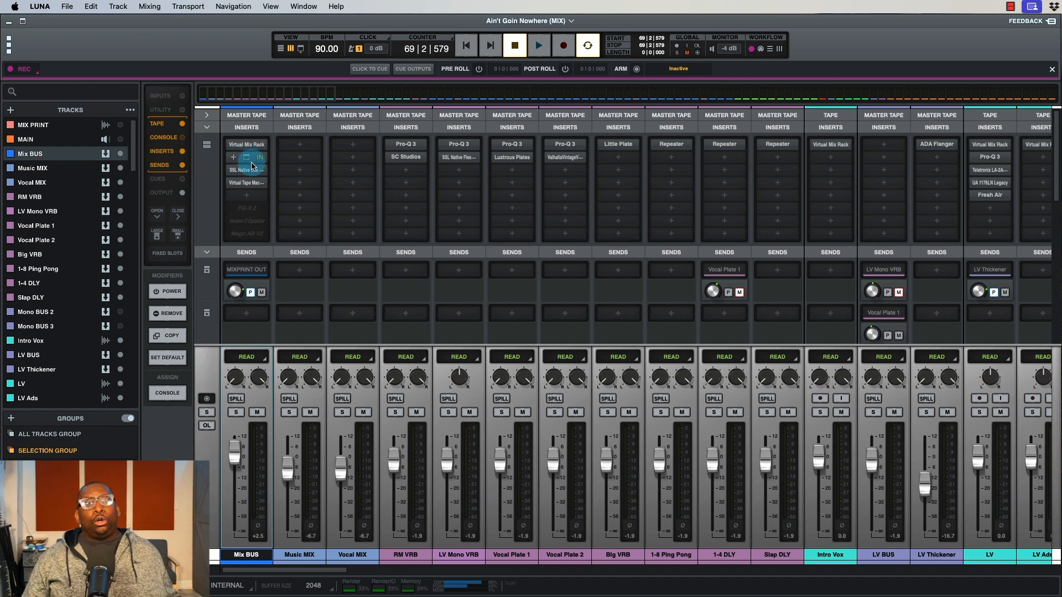
left_click_drag(251, 159, 247, 180)
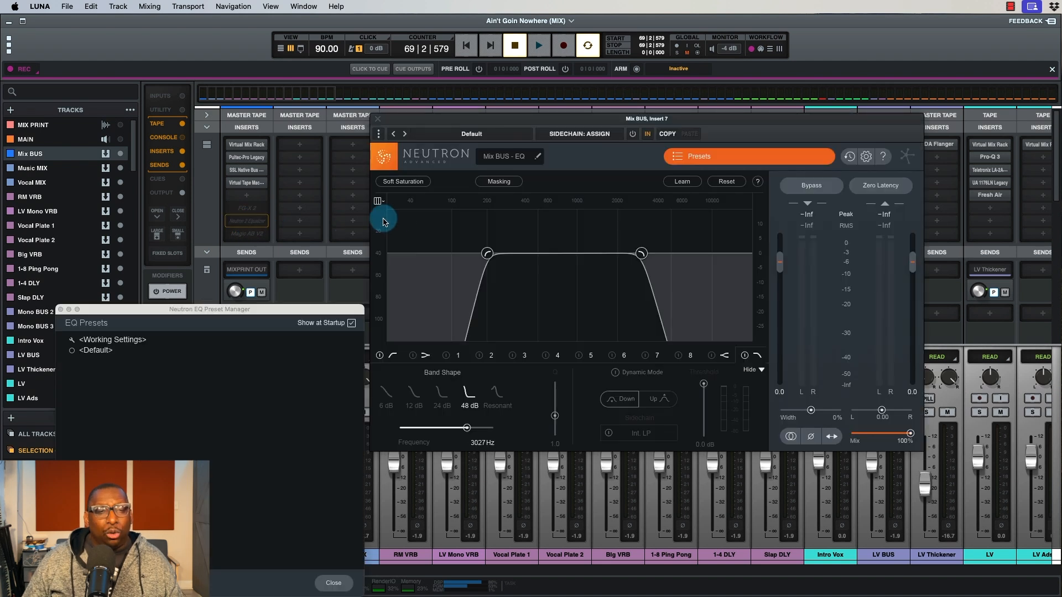
left_click(352, 324)
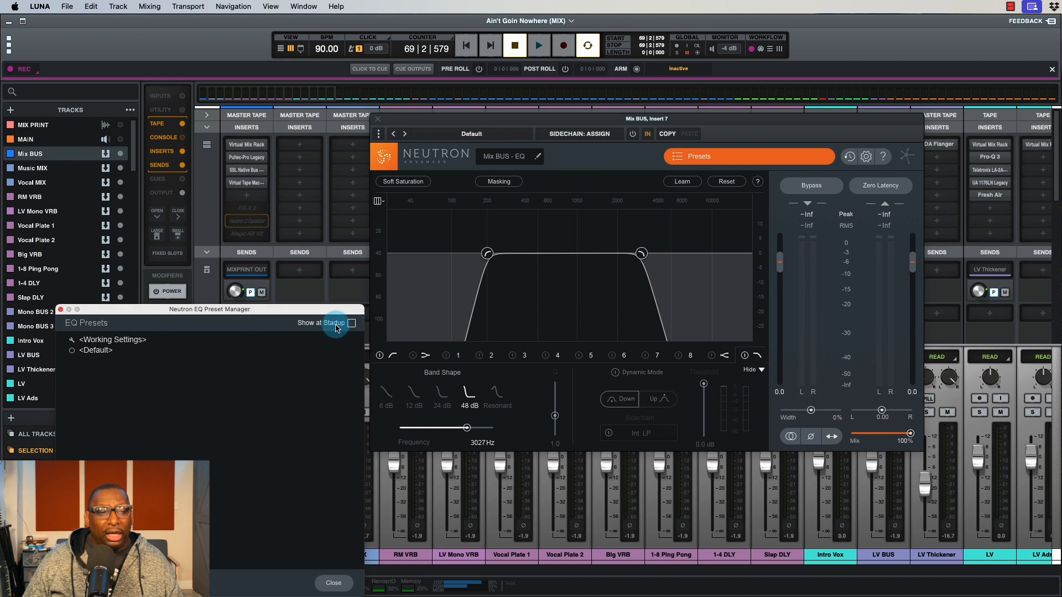
left_click(61, 309)
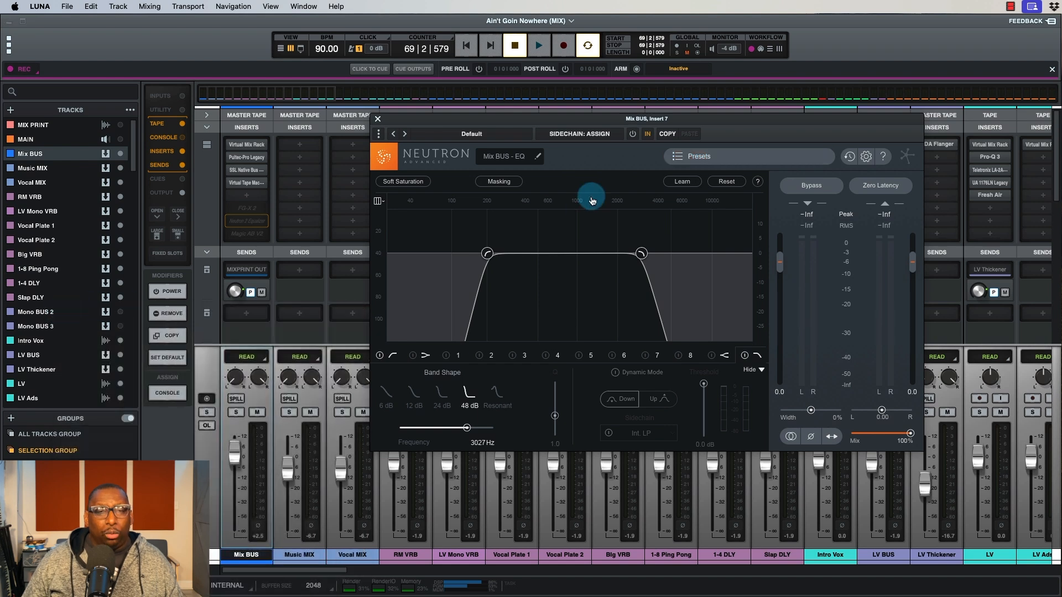
Power on the Neutron EQ on the Mix BUS and select its high-pass and low-pass filter nodes to check their frequencies.
left_click(632, 135)
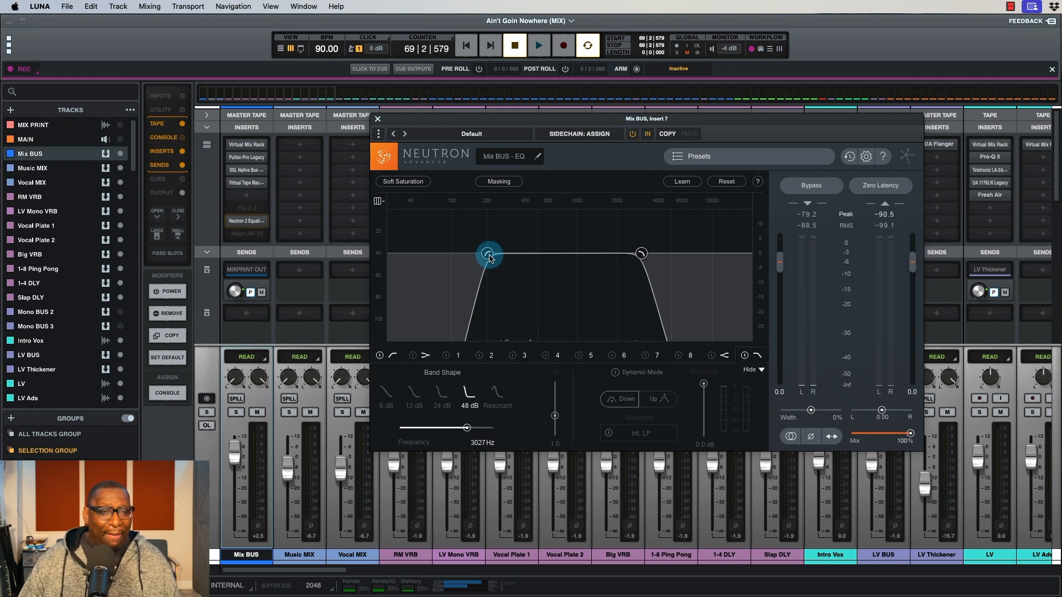
left_click_drag(490, 258, 489, 259)
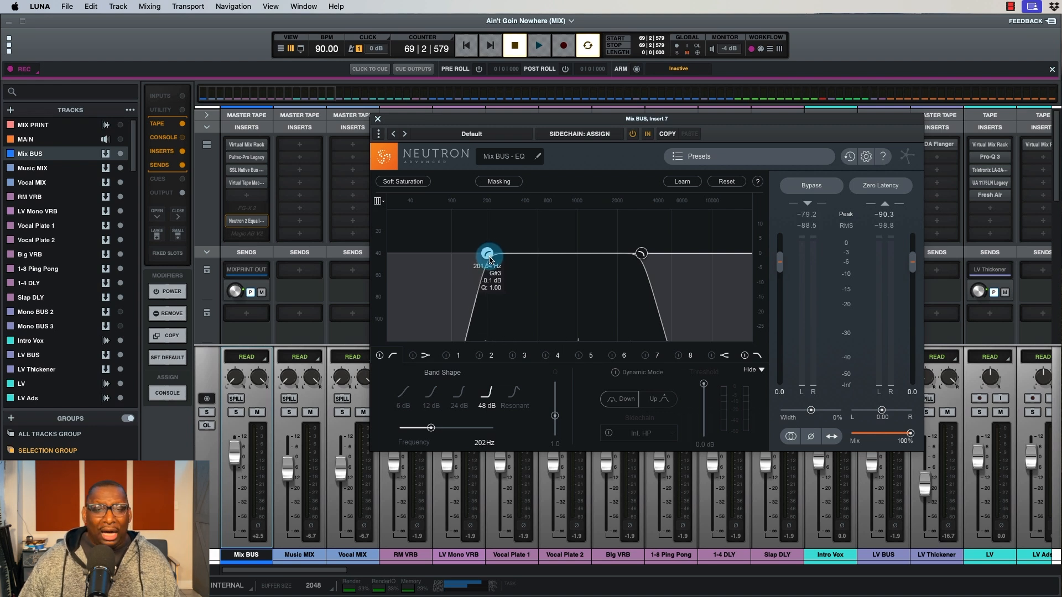
left_click(641, 255)
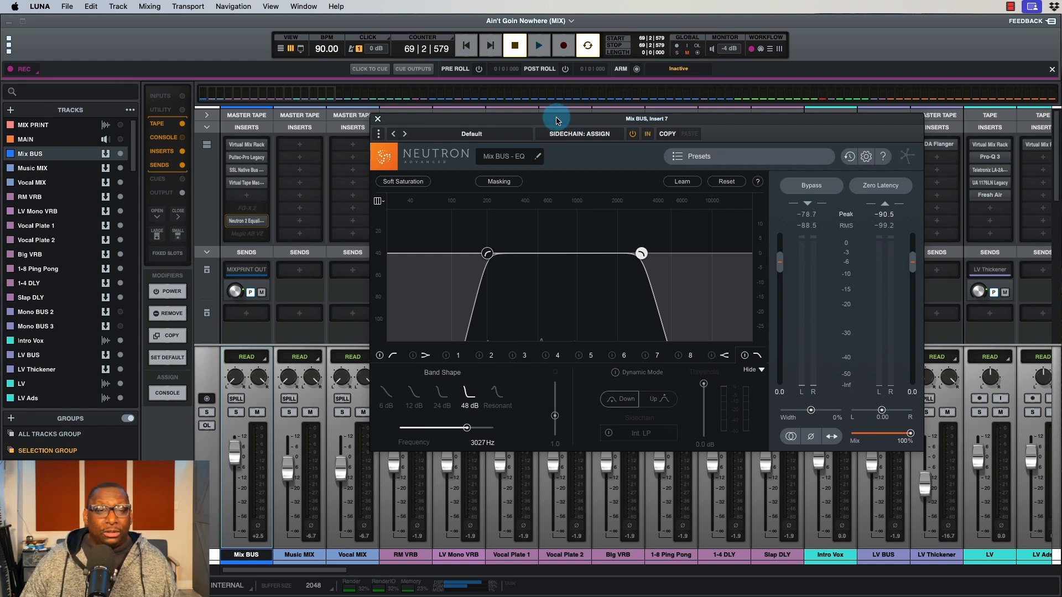
Close the Neutron EQ and play the song from the beginning while checking the mixer channels from Mix BUS through to Bass.
left_click(380, 121)
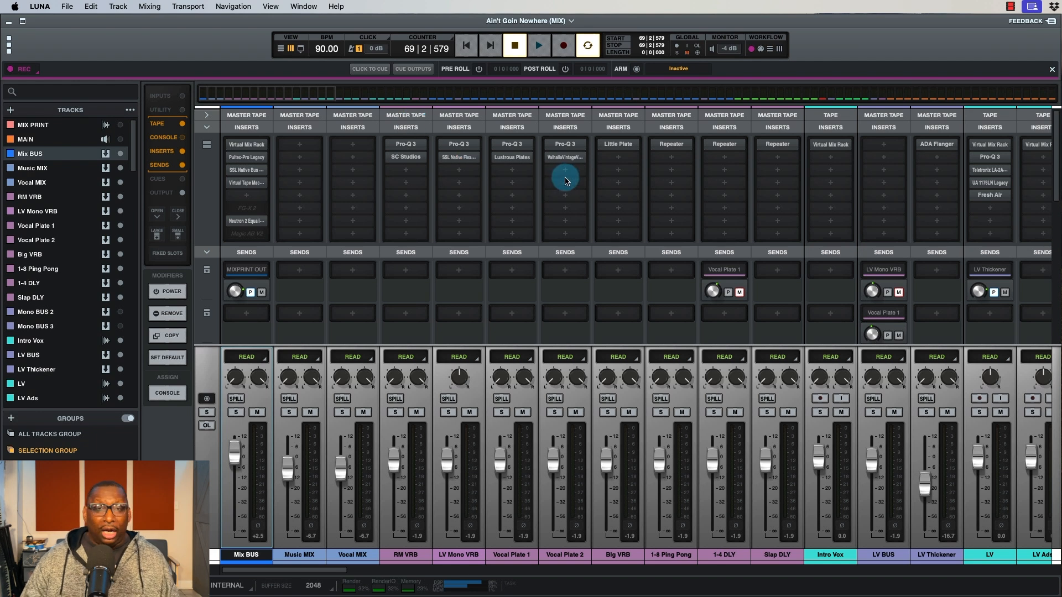
key("Return")
key("space")
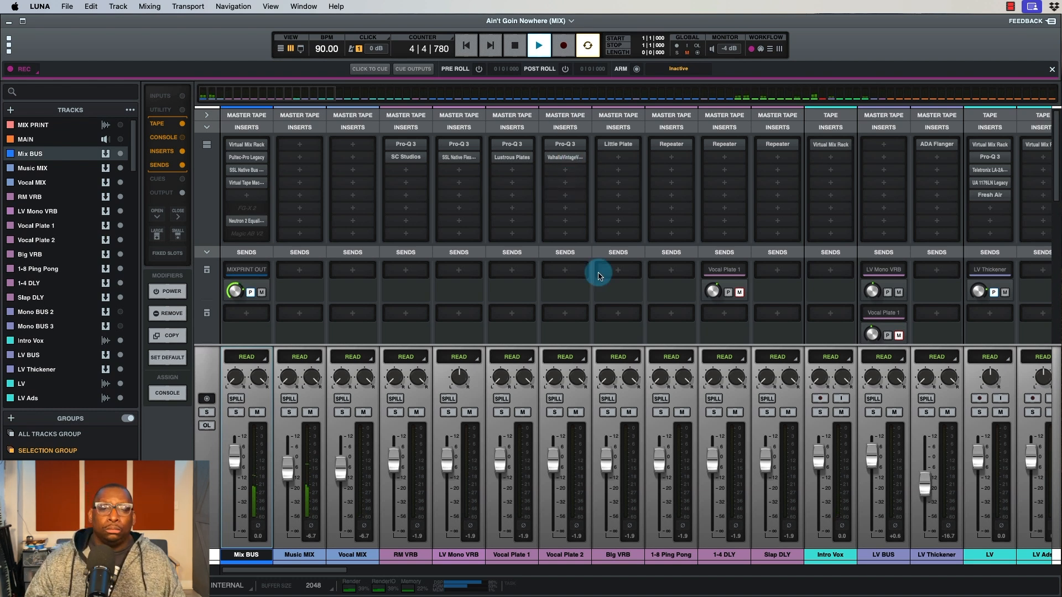
scroll(637, 407, "right", 8)
scroll(637, 407, "right", 5)
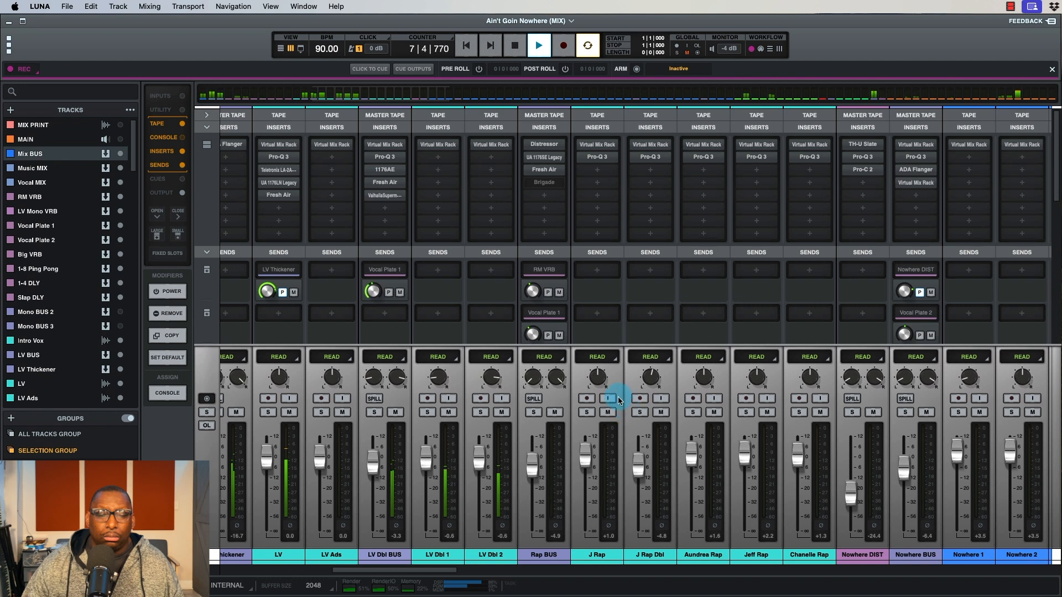
scroll(619, 398, "right", 4)
scroll(618, 399, "right", 4)
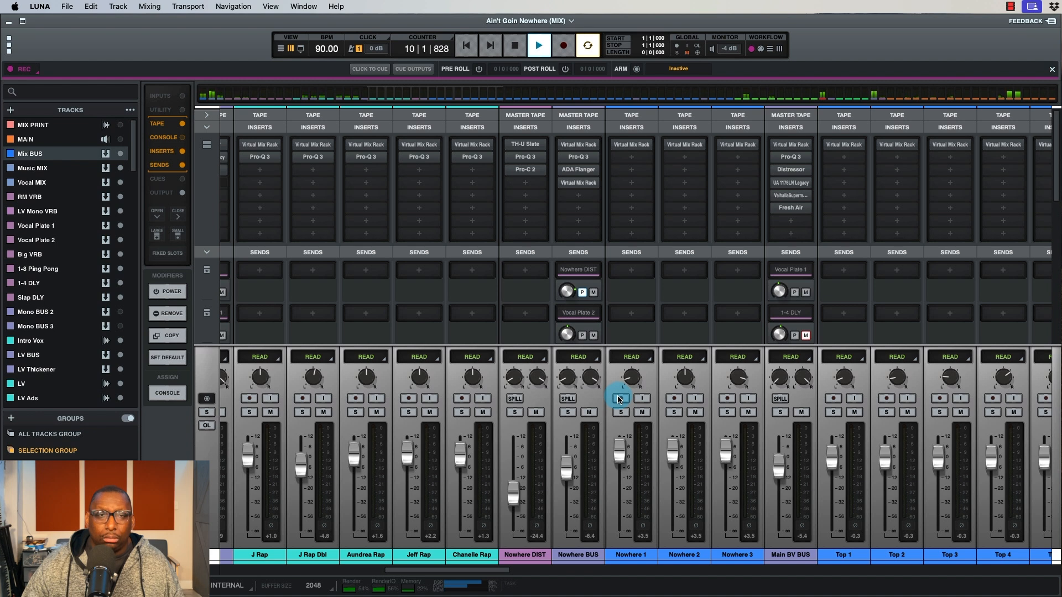
scroll(618, 400, "right", 3)
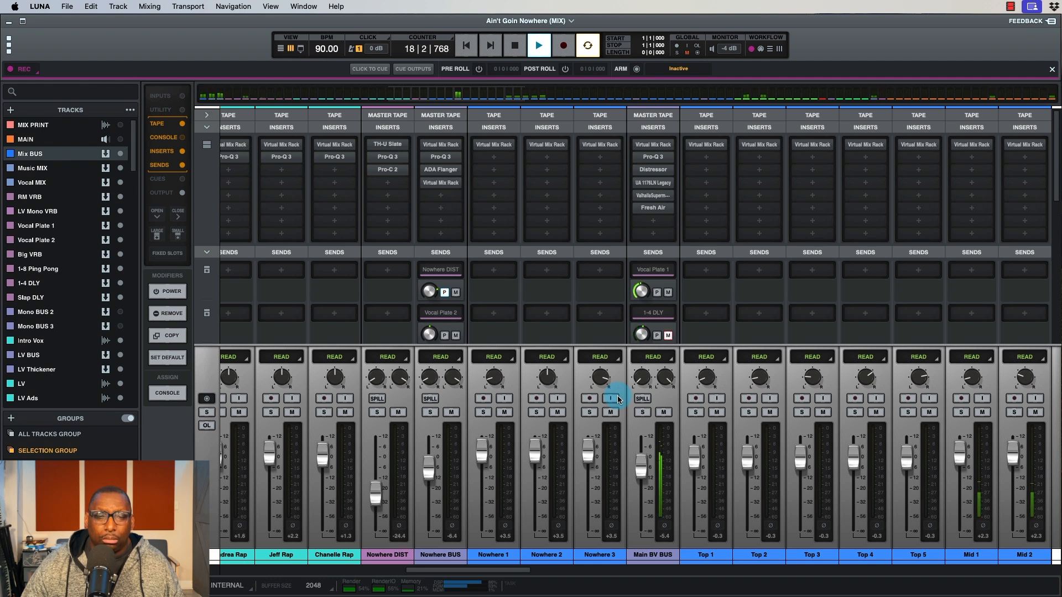
scroll(618, 396, "left", 10)
scroll(618, 398, "right", 15)
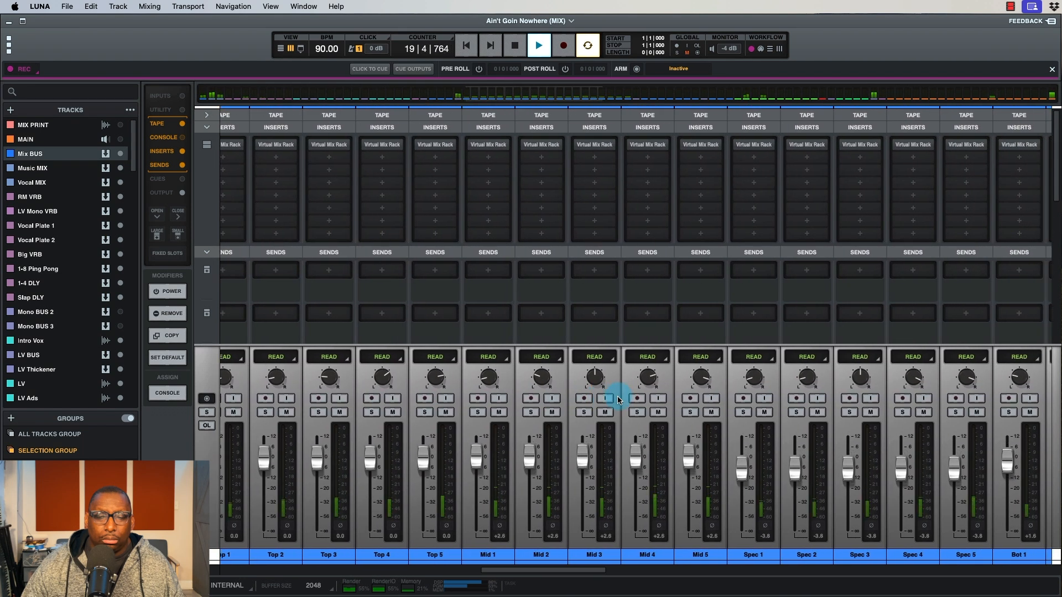
scroll(617, 396, "right", 8)
scroll(617, 396, "right", 12)
scroll(618, 397, "right", 4)
scroll(618, 396, "right", 8)
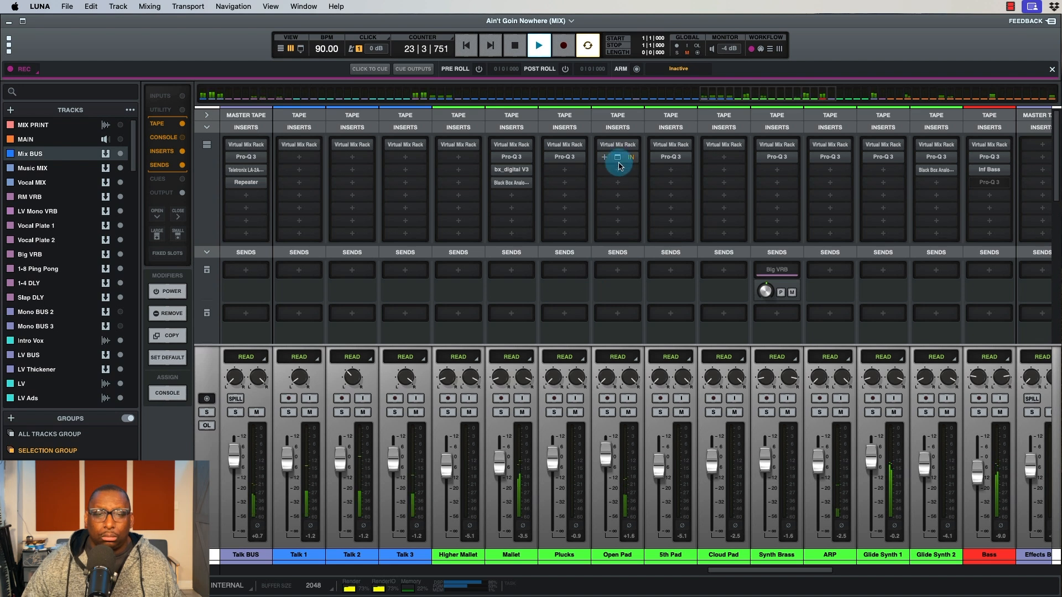
Open Pro-Q 3 on Open Pad insert 2 and sweep a new narrow bell band to about 379 Hz, boosted about 12.5 dB, during playback.
left_click(618, 163)
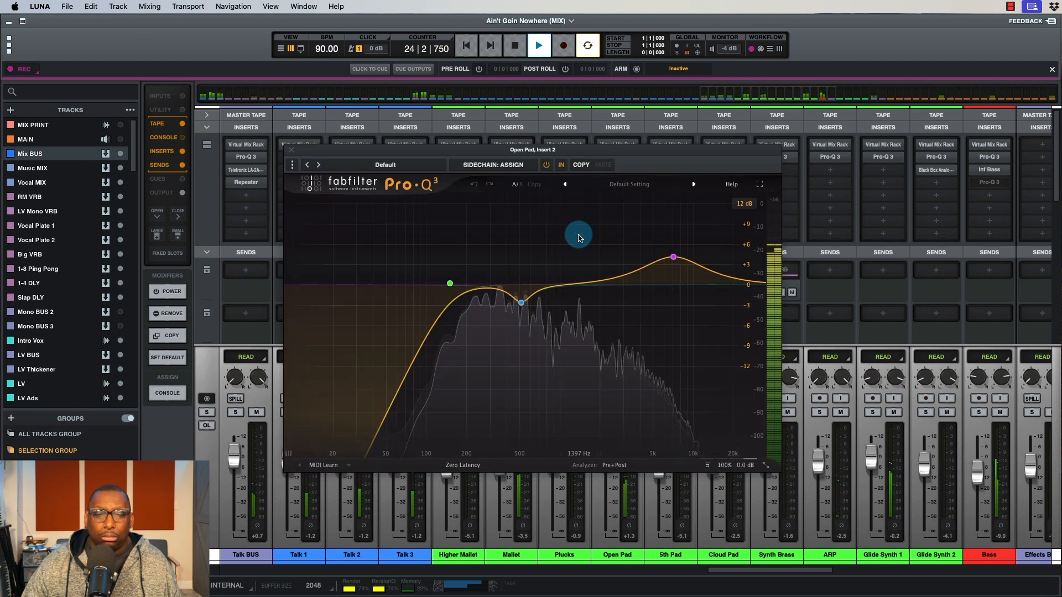
left_click_drag(484, 292, 486, 230)
left_click_drag(535, 414, 536, 367)
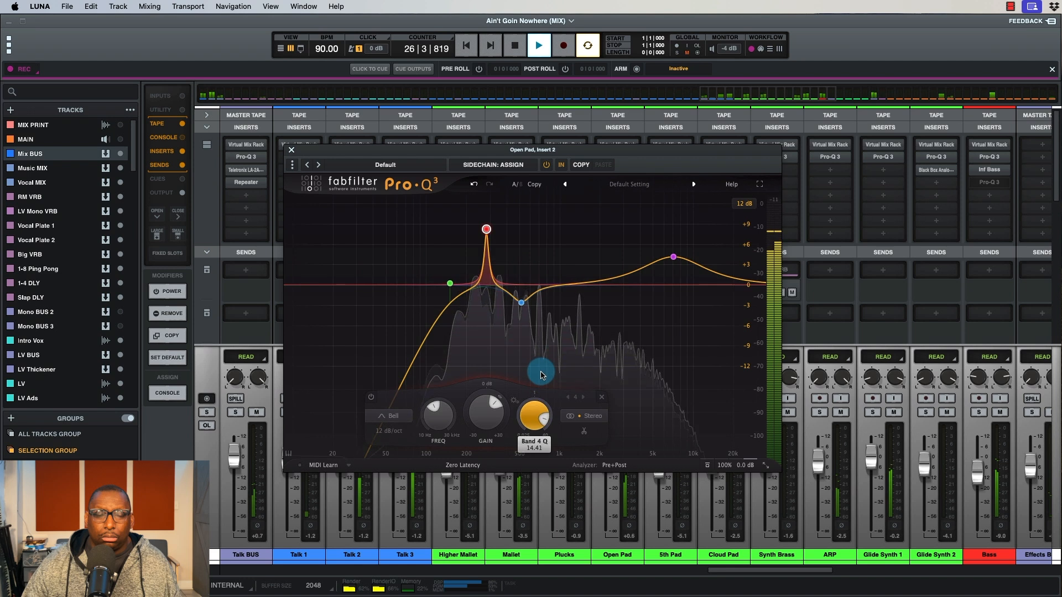
left_click_drag(486, 230, 502, 202)
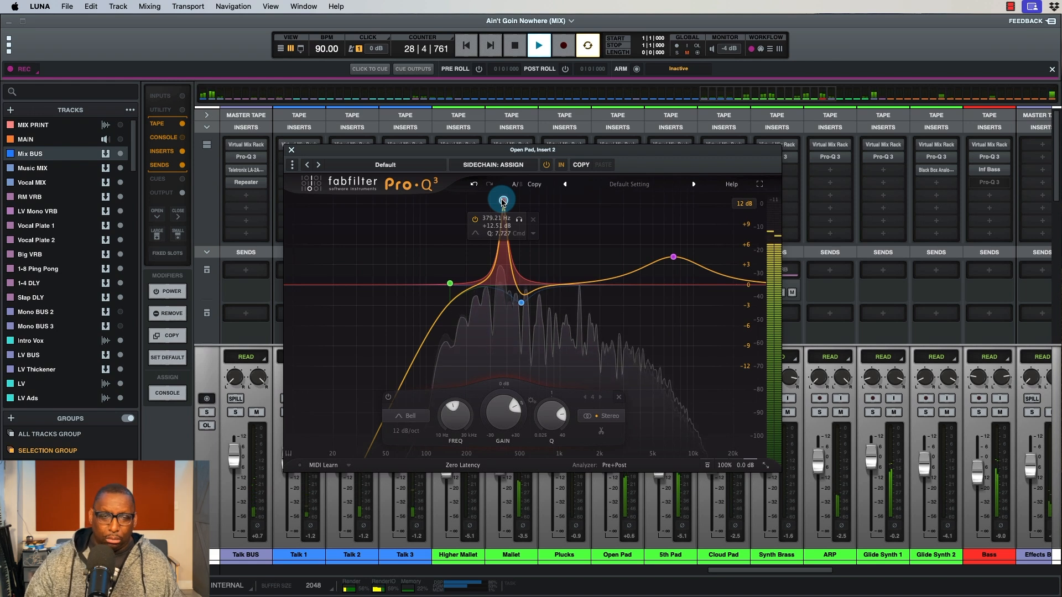
key("space")
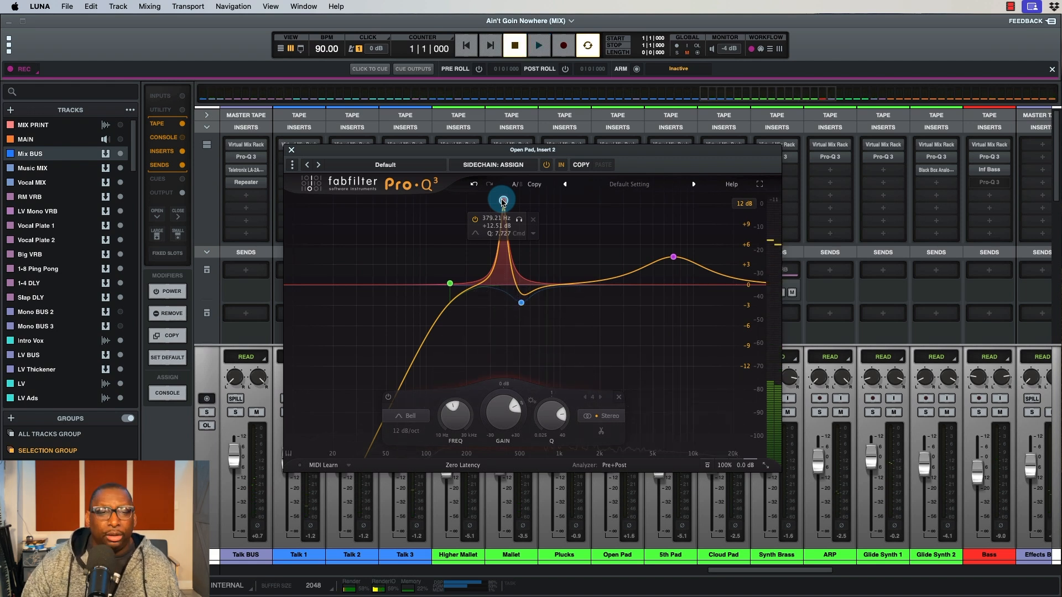
Show the timeline with the Open Pad EQ kept open and play the song from the Chorus 1 marker.
key("super+equal")
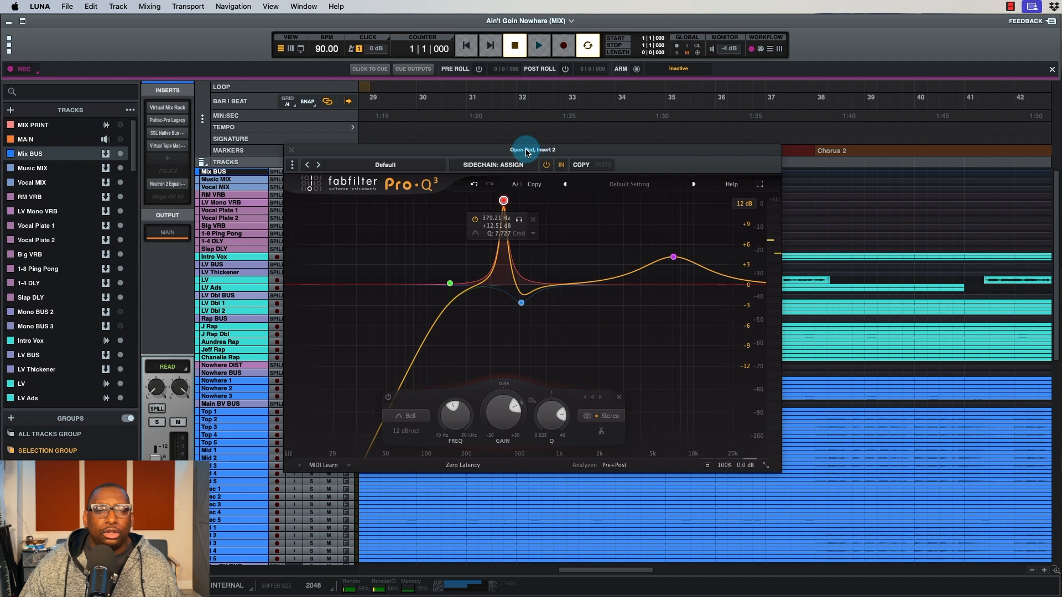
left_click_drag(526, 153, 529, 198)
scroll(499, 154, "left", 10)
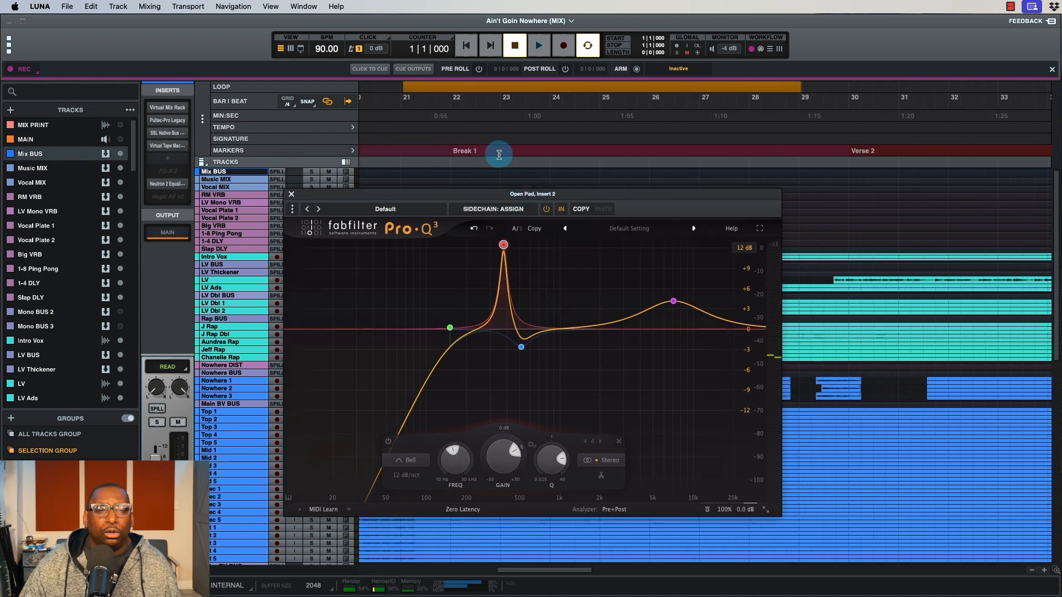
scroll(500, 154, "left", 12)
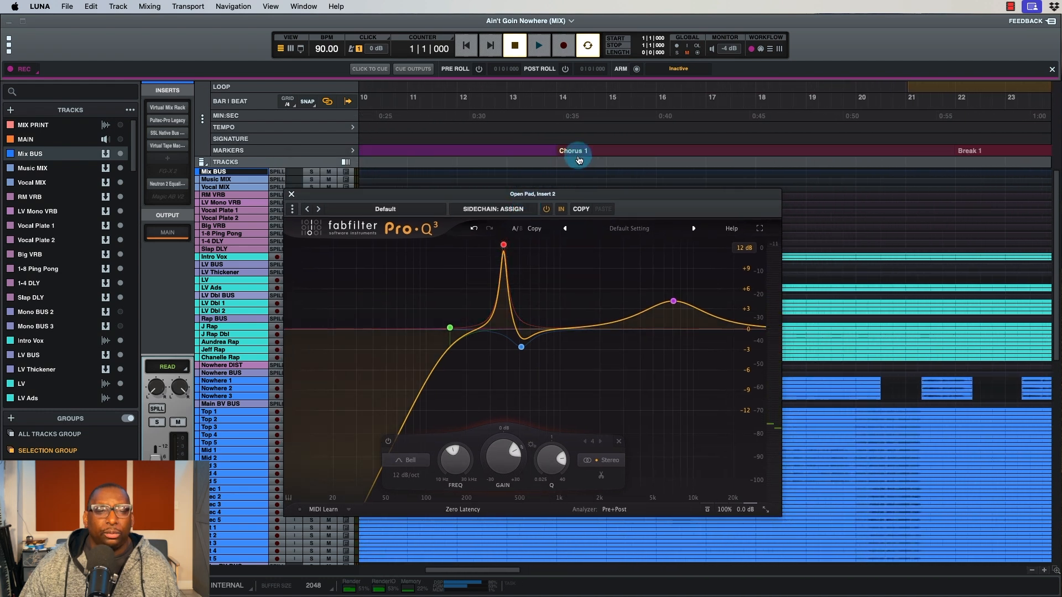
left_click(577, 155)
key("space")
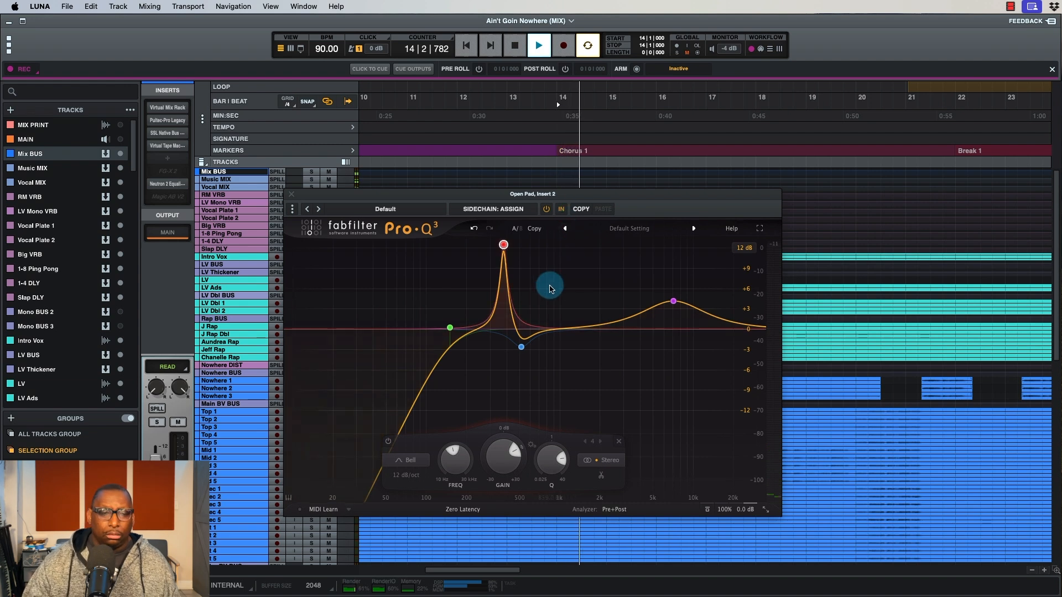
Retune the boosted Open Pad EQ band to about 349 Hz with about +10.4 dB of gain, and stop playback.
left_click_drag(564, 194, 655, 176)
left_click_drag(594, 226, 590, 269)
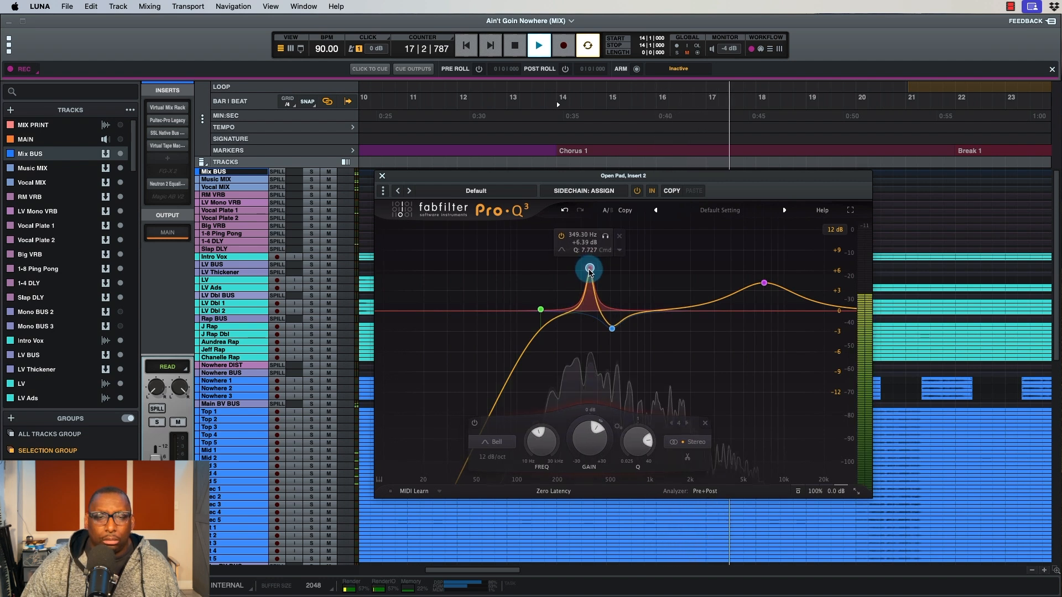
left_click_drag(590, 269, 590, 242)
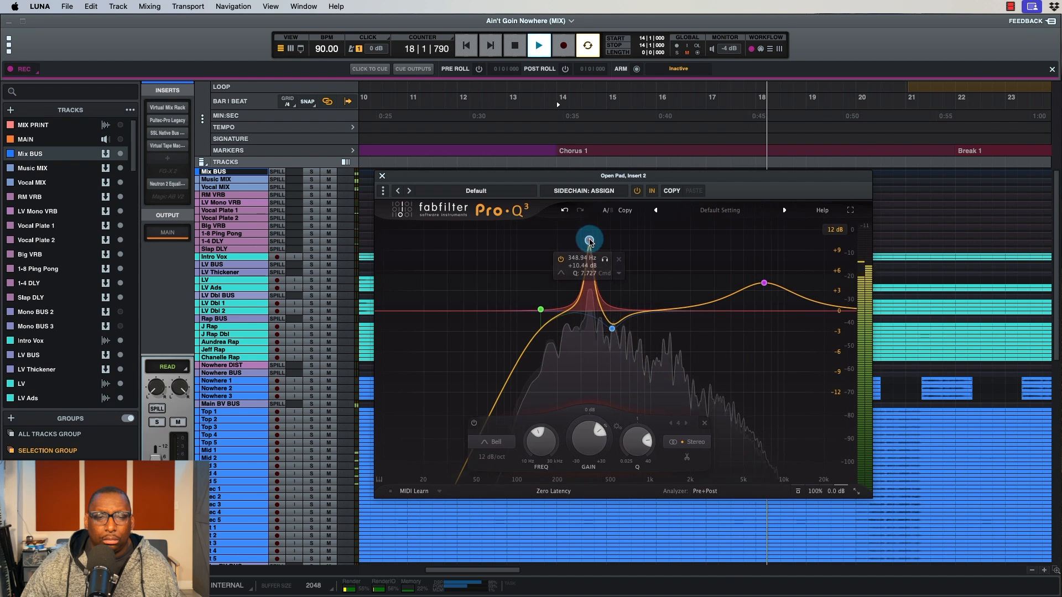
key("space")
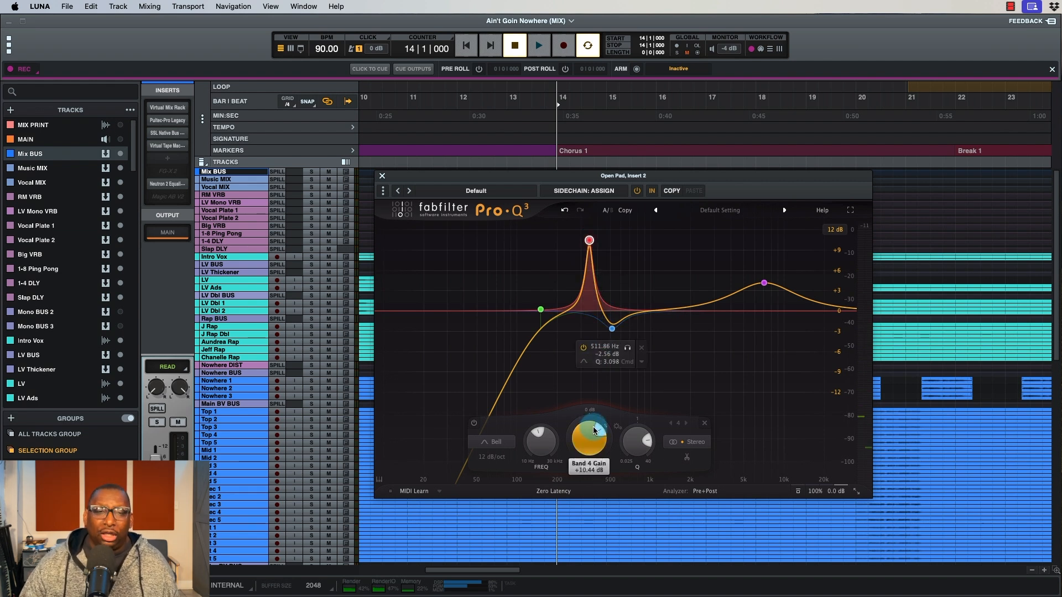
Play a short passage from bar 19 to hear the resonance with the Open Pad band boosted.
mouse_move(595, 431)
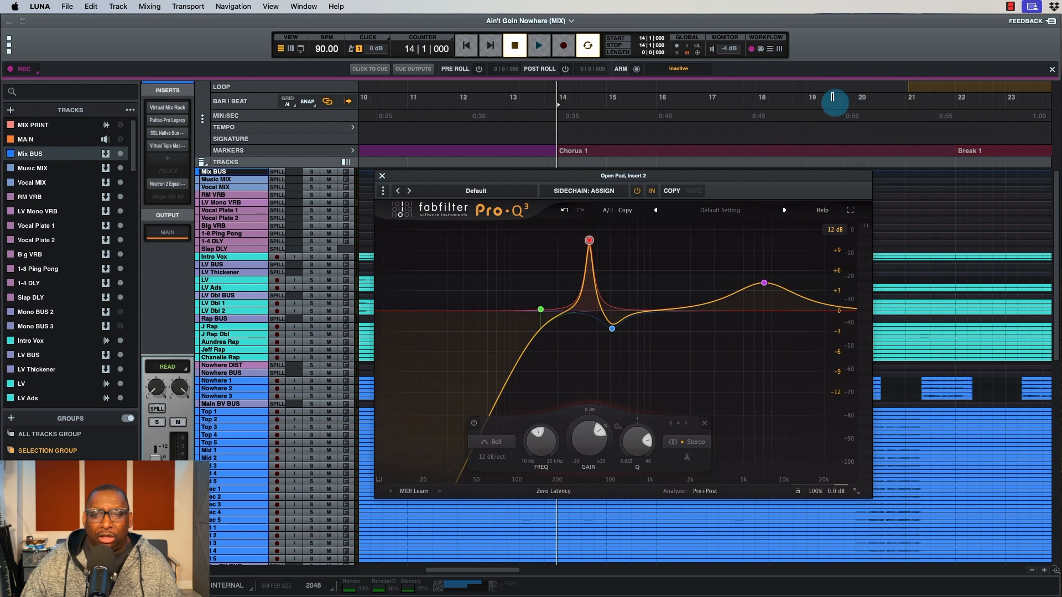
key("space")
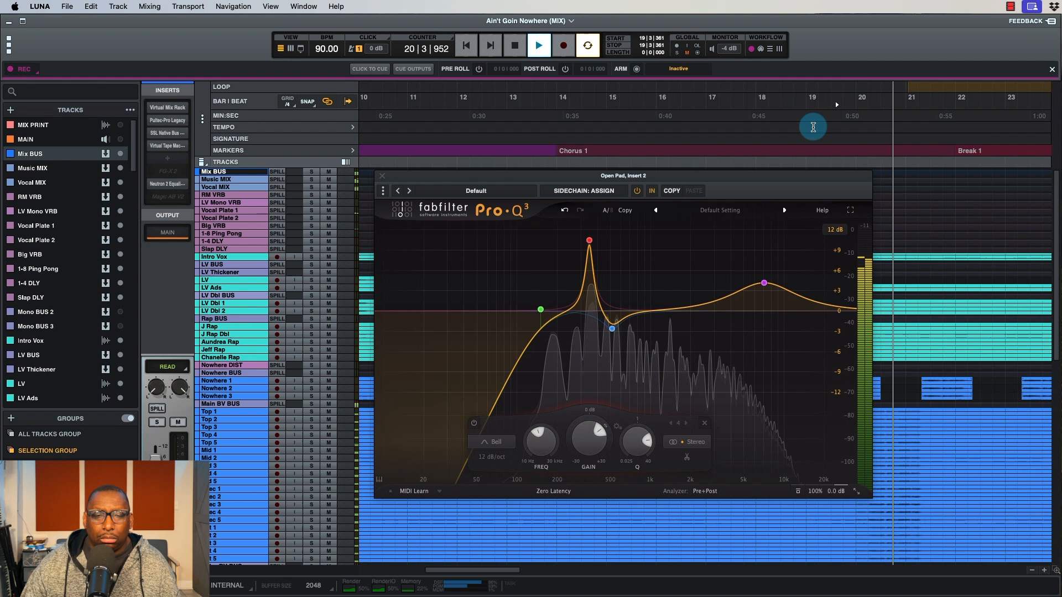
key("space")
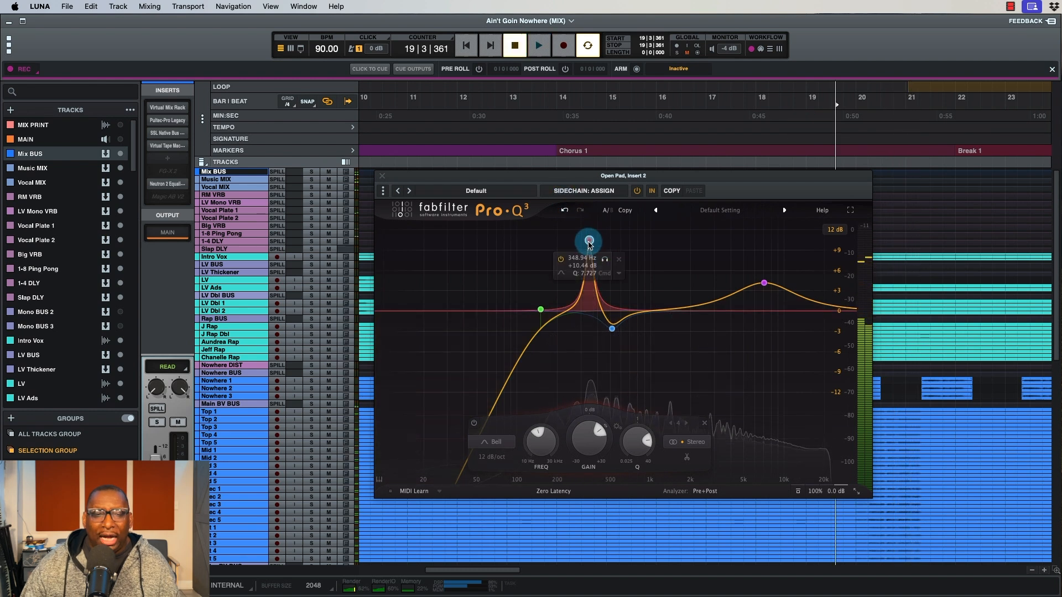
Lower the gain of the 349 Hz band on Open Pad to about -1.5 dB and play the song from bar 15.
left_click_drag(584, 437, 572, 488)
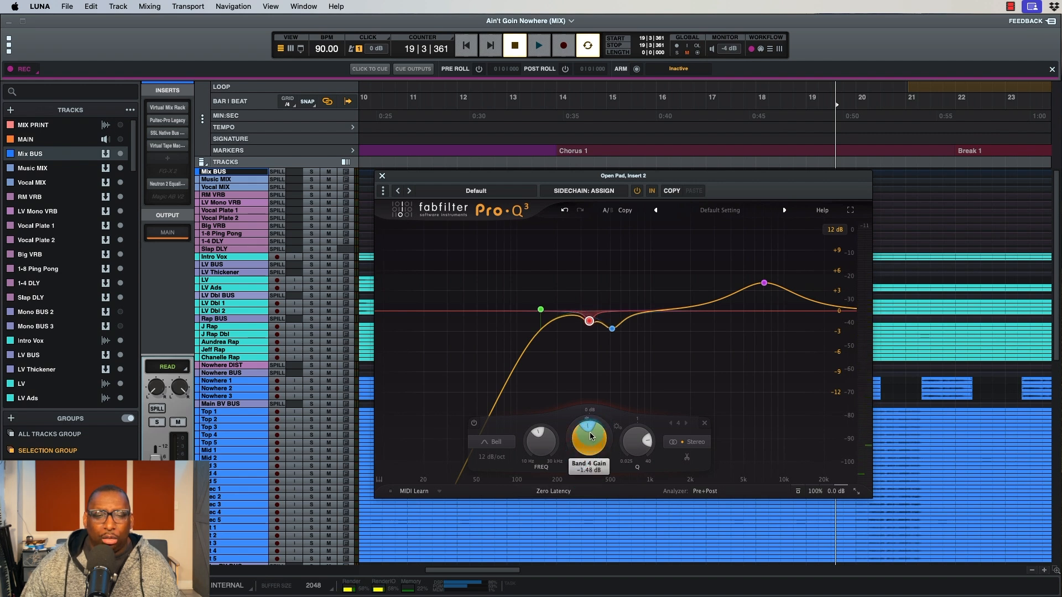
left_click(609, 102)
key("space")
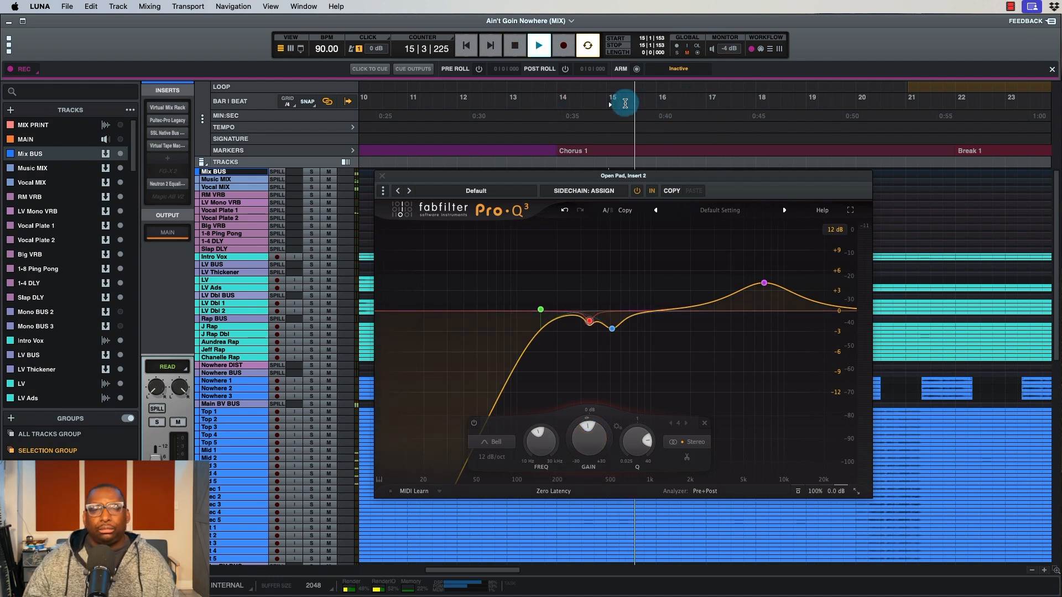
left_click(624, 213)
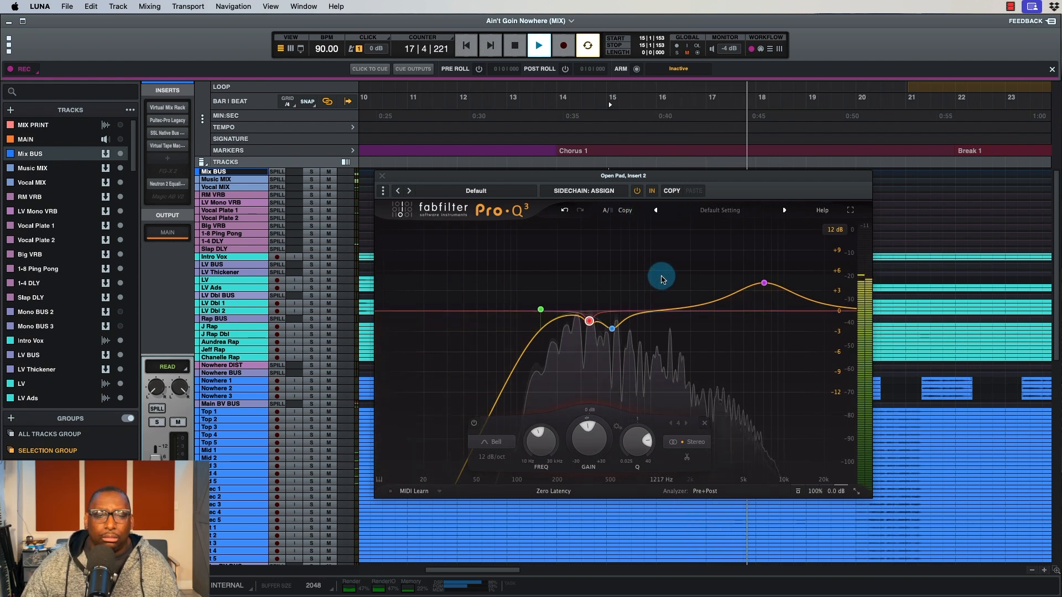
Deepen the Open Pad band's cut to about -3.7 dB near 348 Hz, stop playback and close Pro-Q 3.
mouse_move(583, 327)
left_click_drag(582, 328, 590, 340)
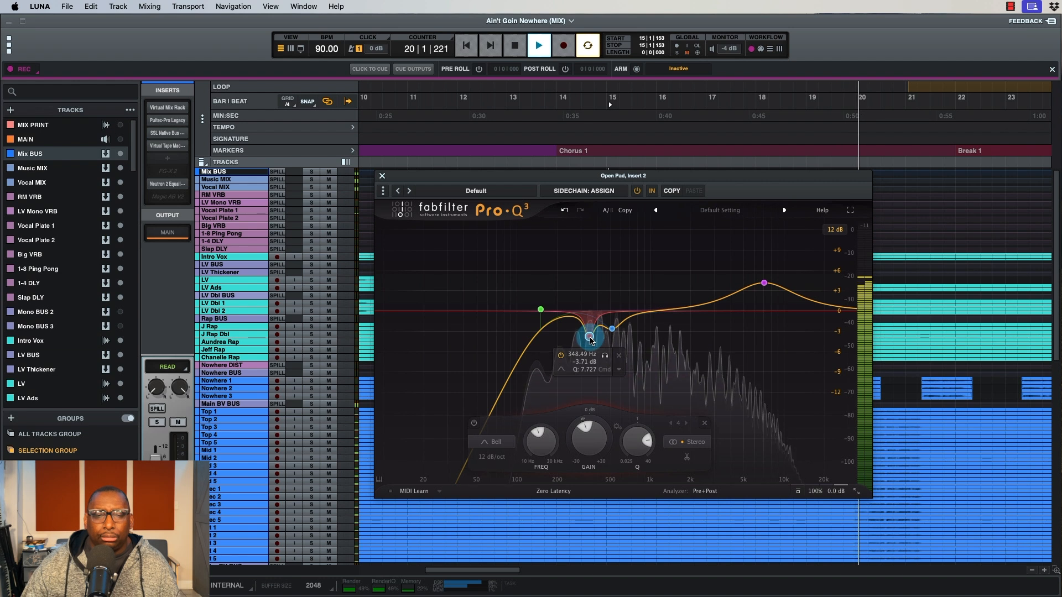
left_click_drag(590, 340, 593, 338)
key("space")
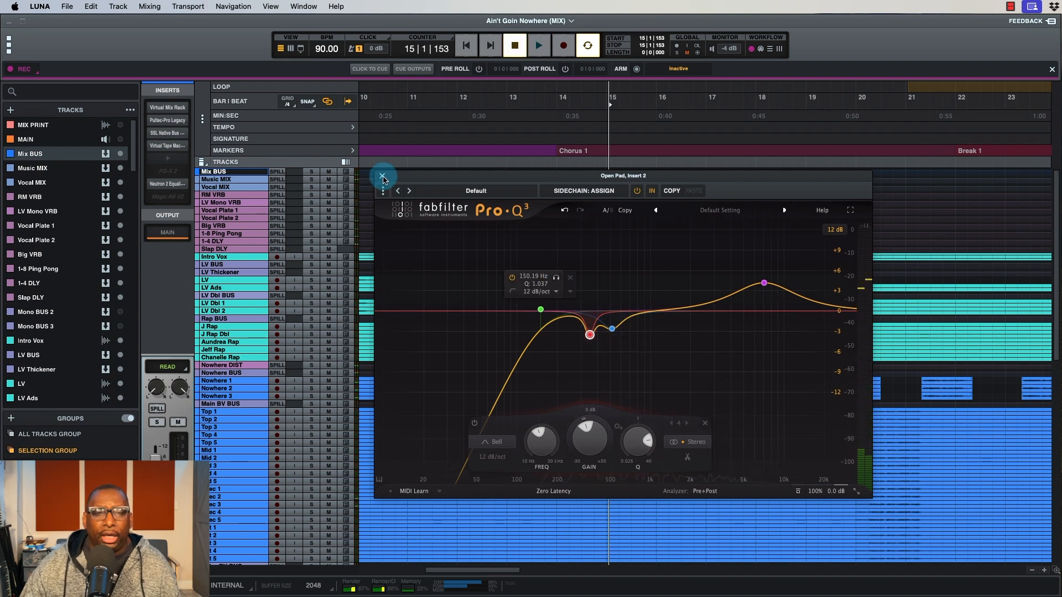
left_click(382, 177)
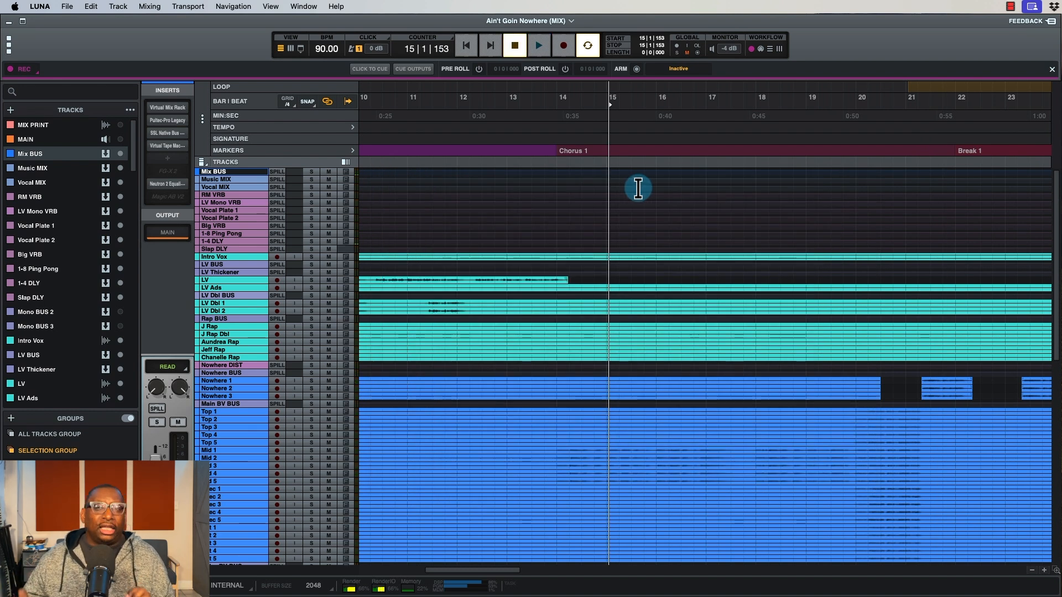
Play the song from the Break 1 marker and follow the timeline toward Verse 2.
scroll(671, 184, "right", 10)
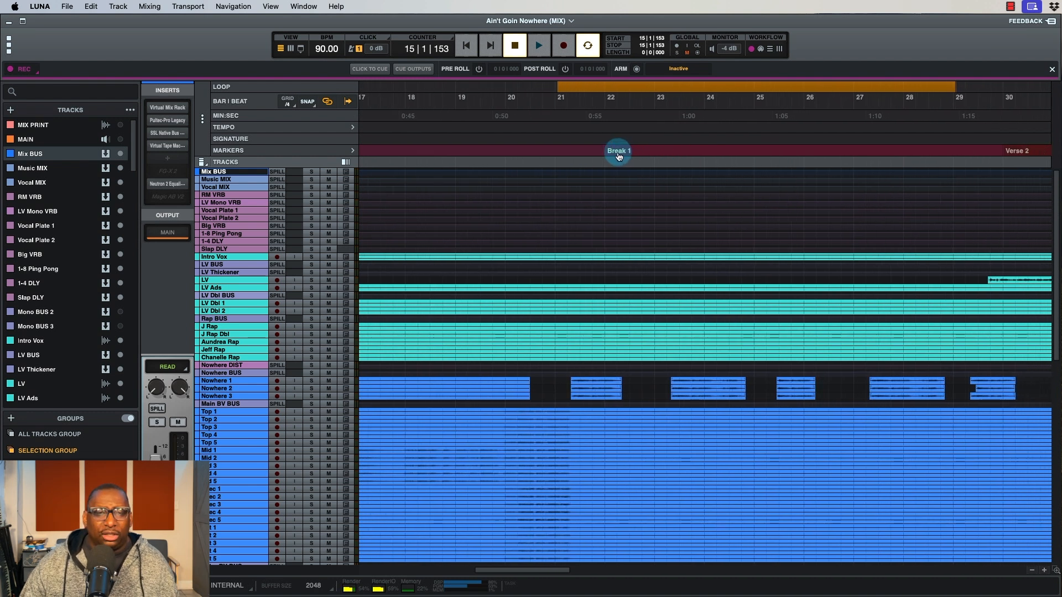
key("space")
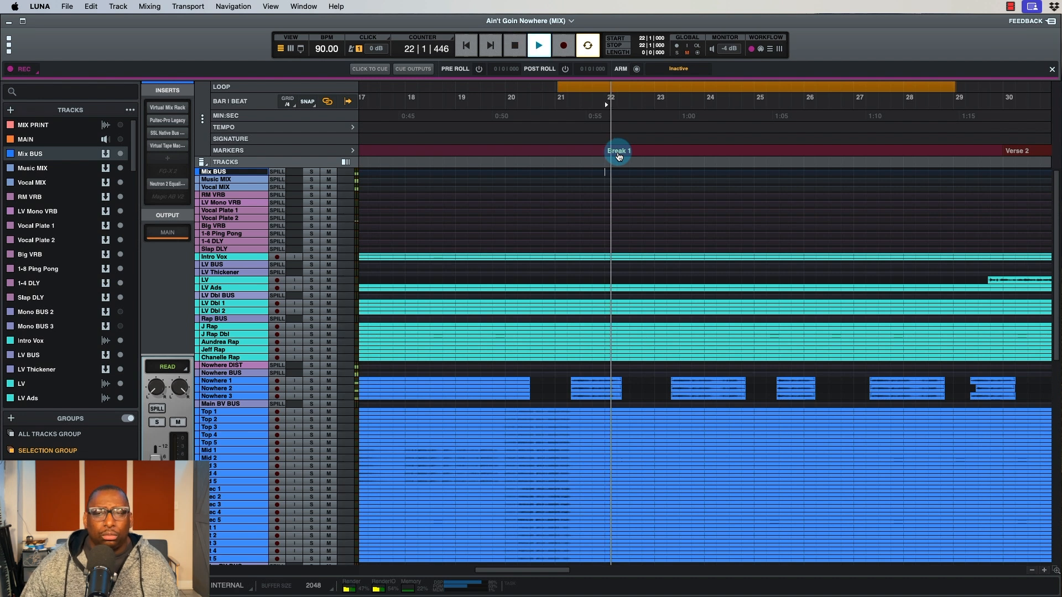
scroll(972, 157, "right", 6)
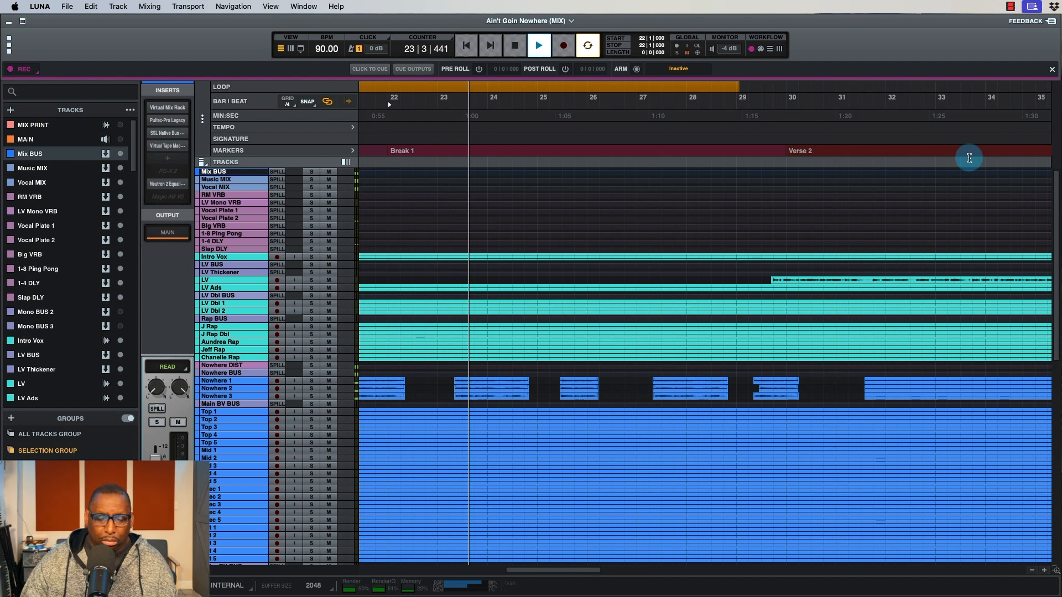
Examine the Pro-Q 3 spectrum on Glide Synth 1 insert 2 from the mixer during playback, and close the plug-in.
key("super+equal")
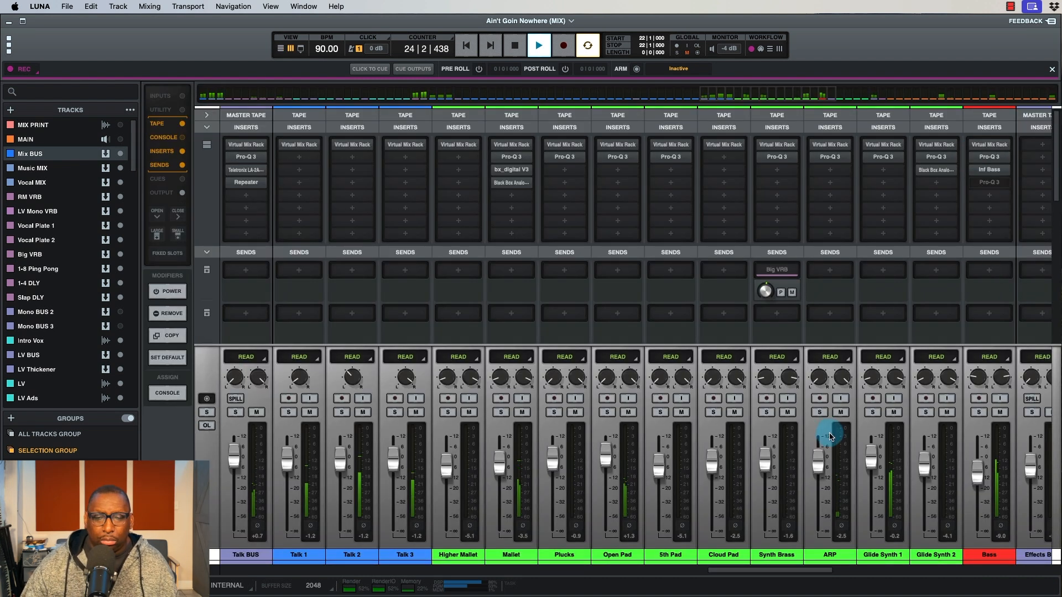
scroll(775, 403, "right", 5)
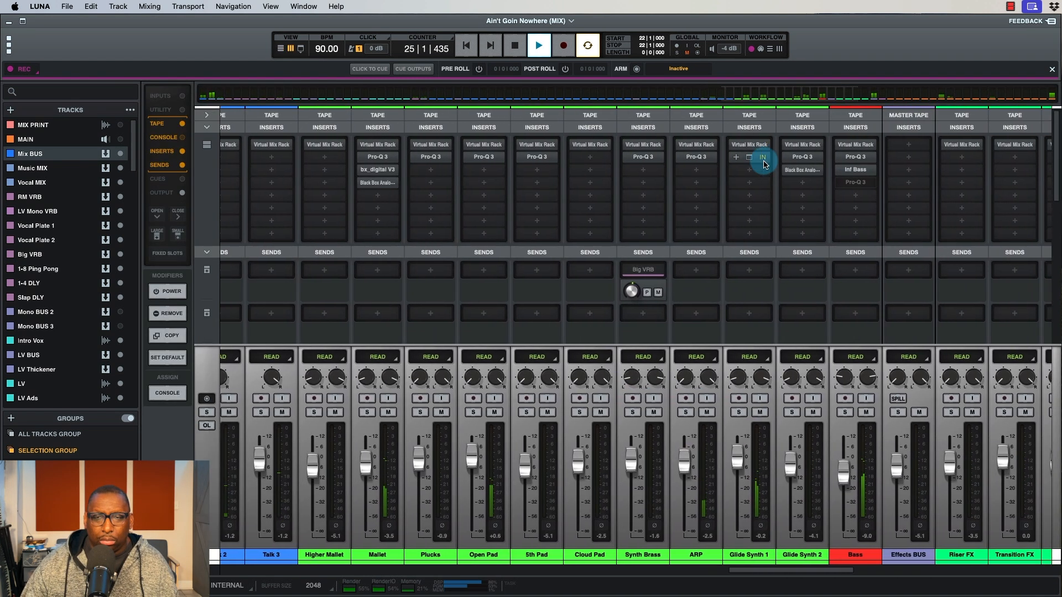
left_click(750, 160)
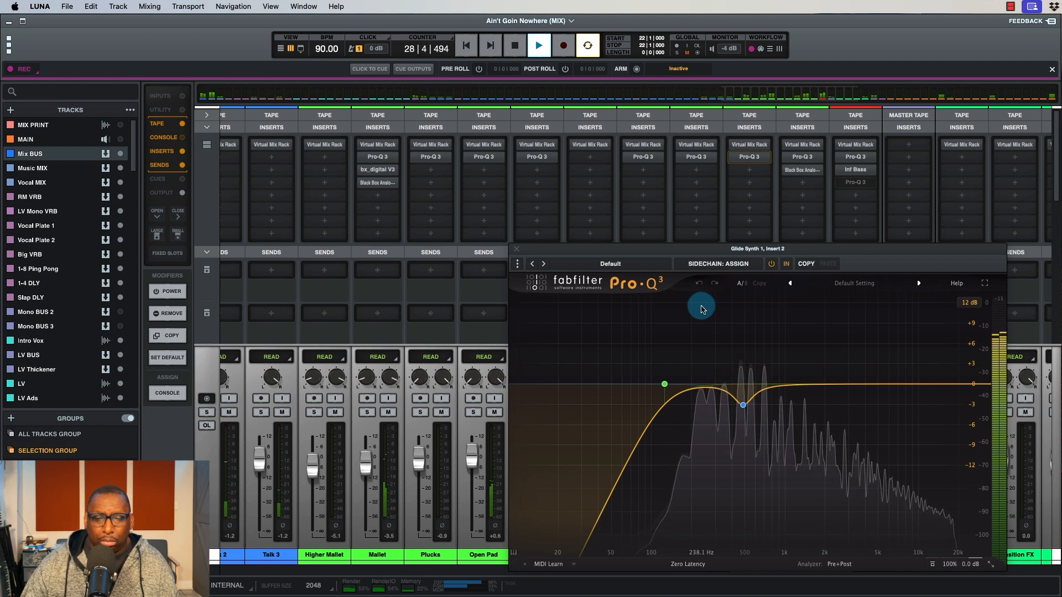
key("space")
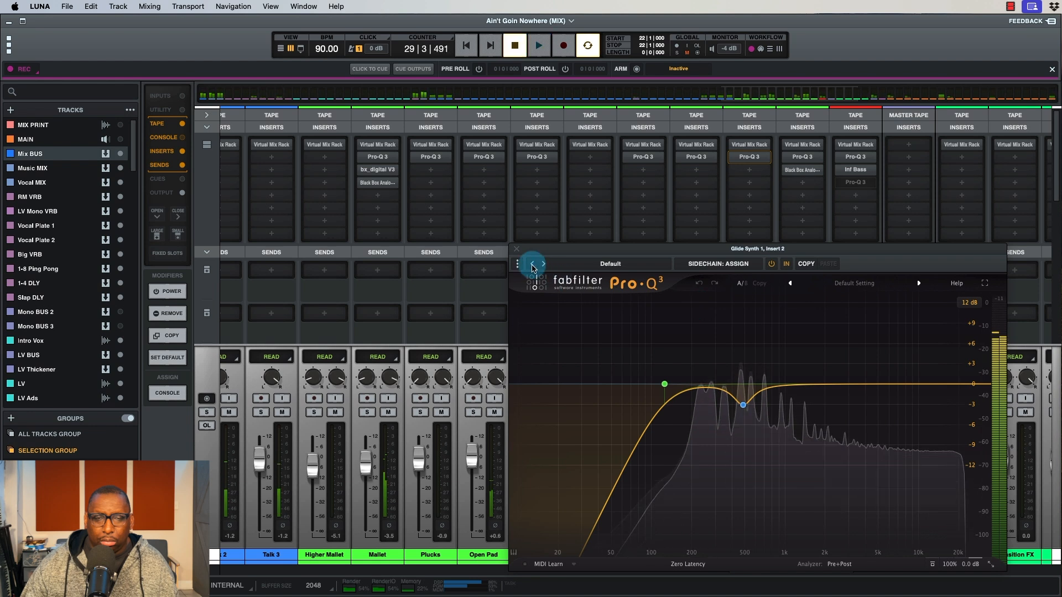
left_click(516, 249)
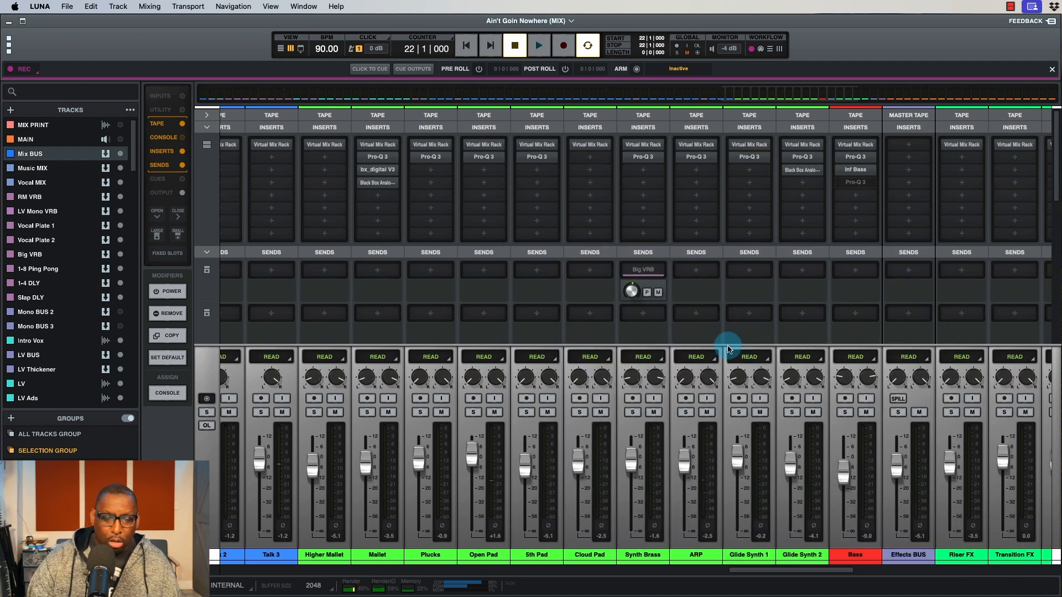
Play the song from Break 1 and open Pro-Q 3 on the 5th Pad channel's insert 2.
key("super+equal")
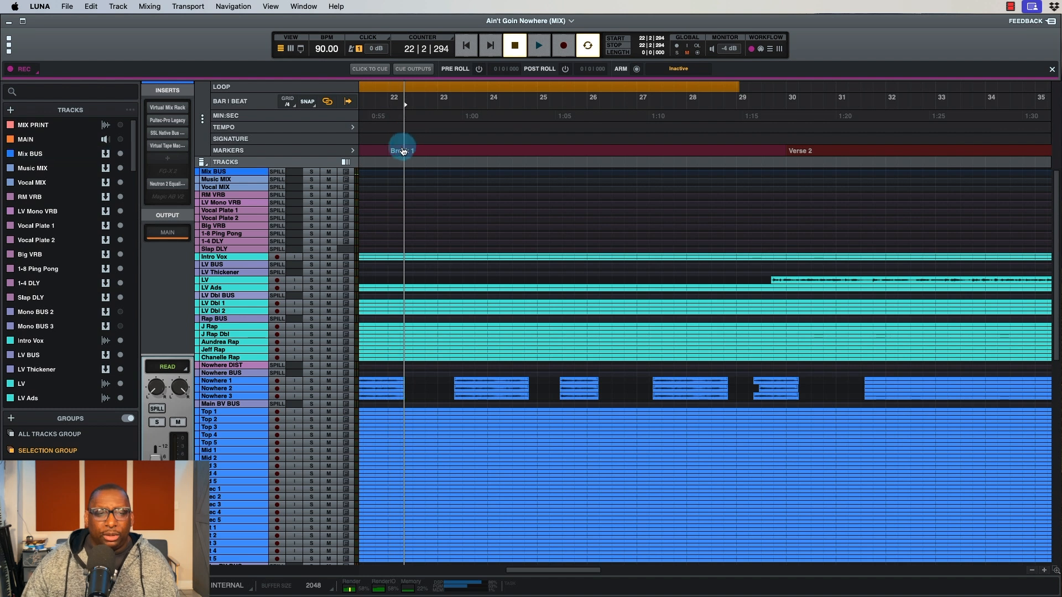
key("space")
key("super+equal")
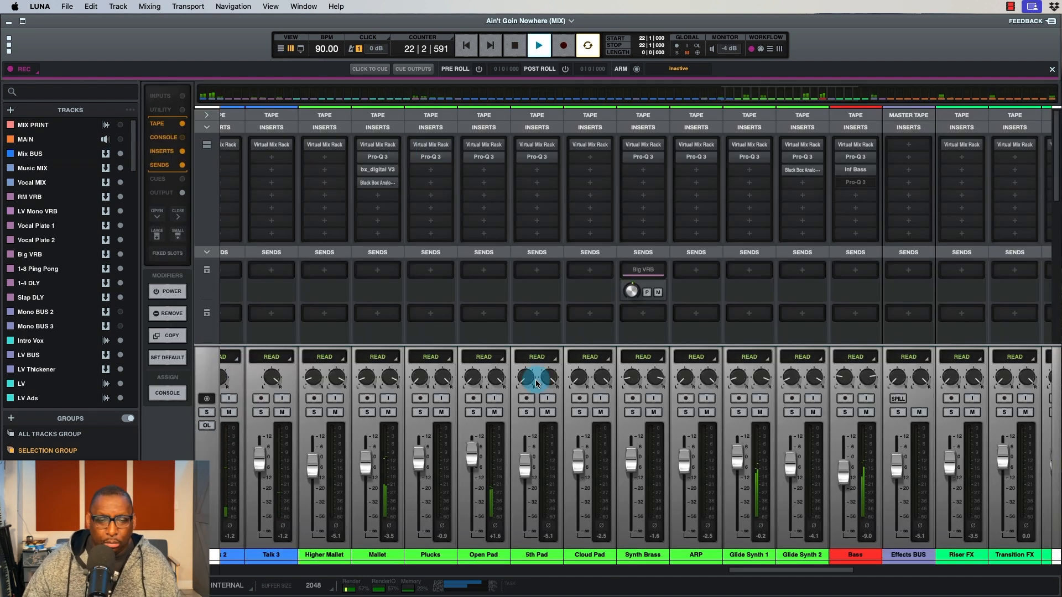
left_click(536, 159)
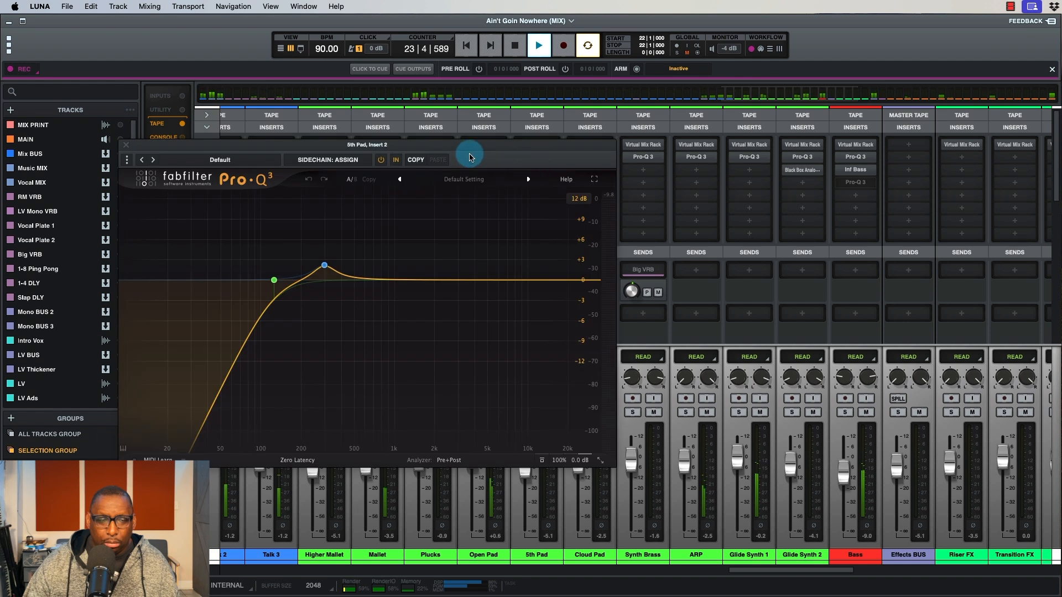
Lower the gain of the 5th Pad's boosted bell band to about +1.4 dB near 292 Hz.
mouse_move(326, 265)
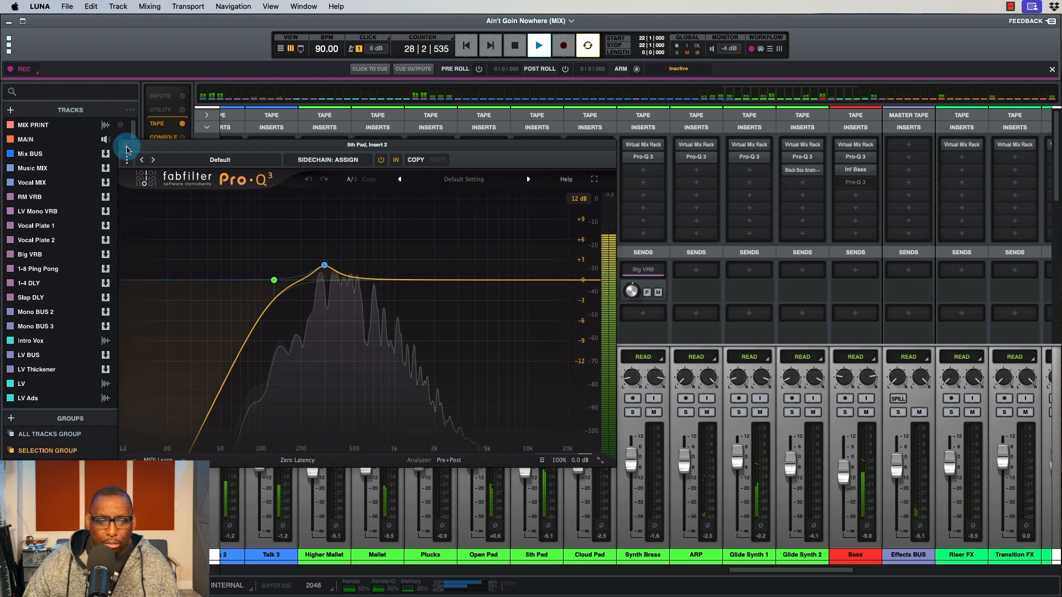
left_click_drag(325, 271, 326, 269)
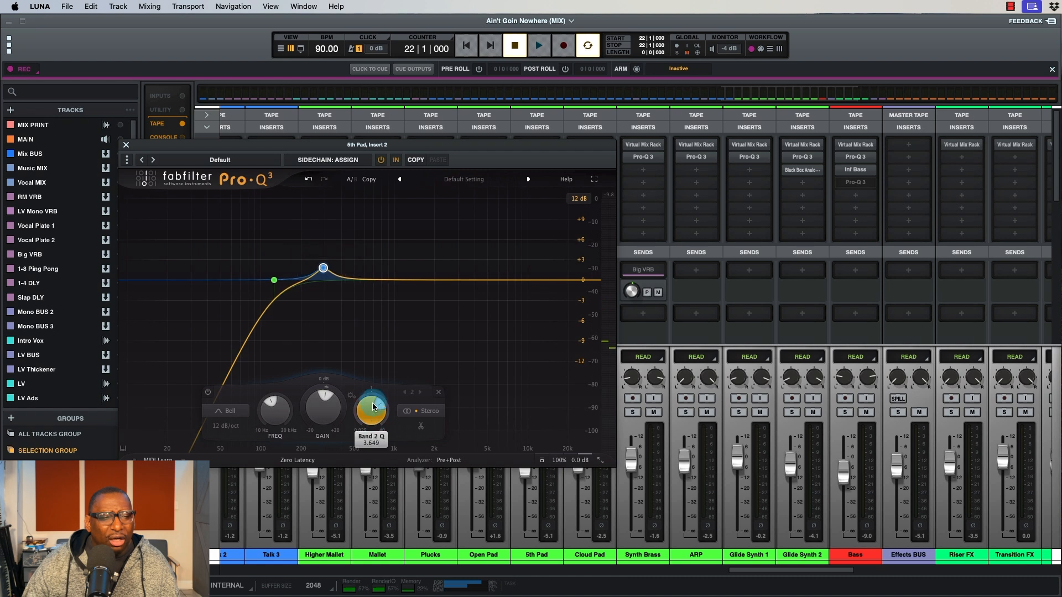
left_click_drag(323, 269, 323, 275)
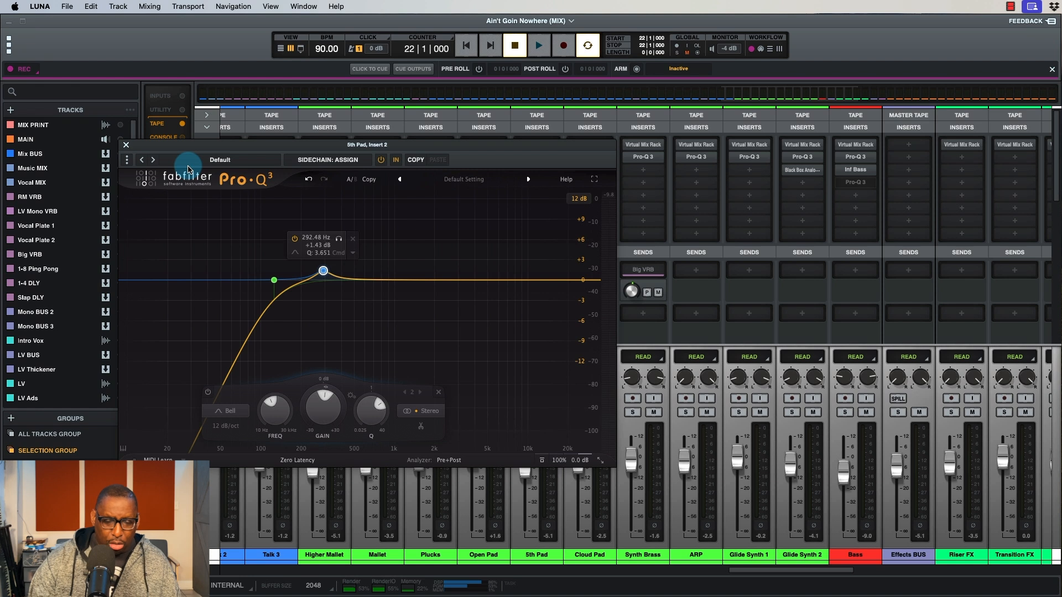
Locate the 5th Pad track in the timeline and play the song from where its audio starts in bar 28.
key("super+equal")
scroll(650, 355, "down", 10)
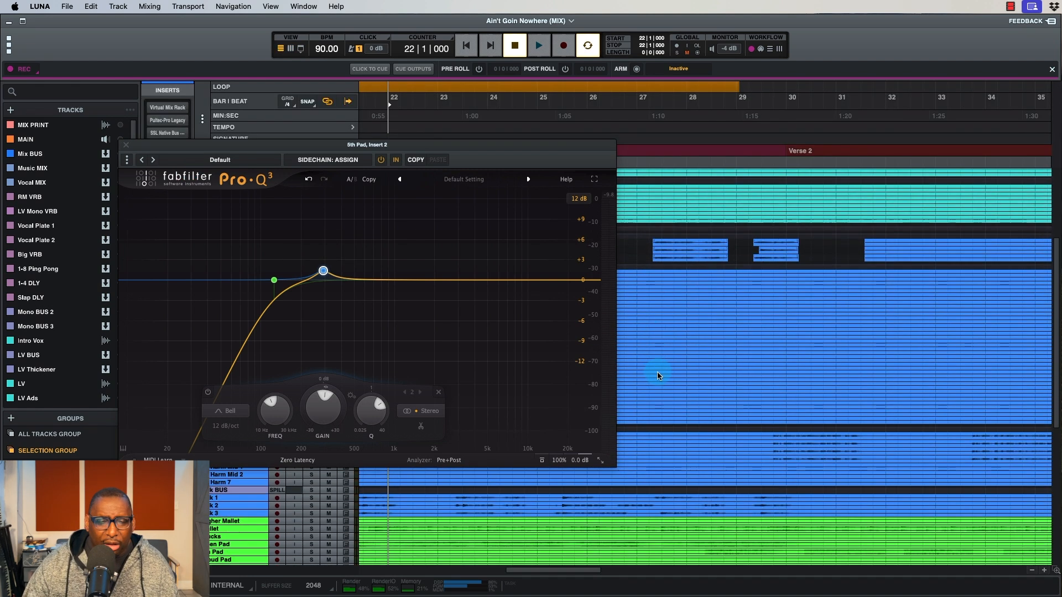
left_click_drag(176, 151, 372, 358)
left_click(266, 347)
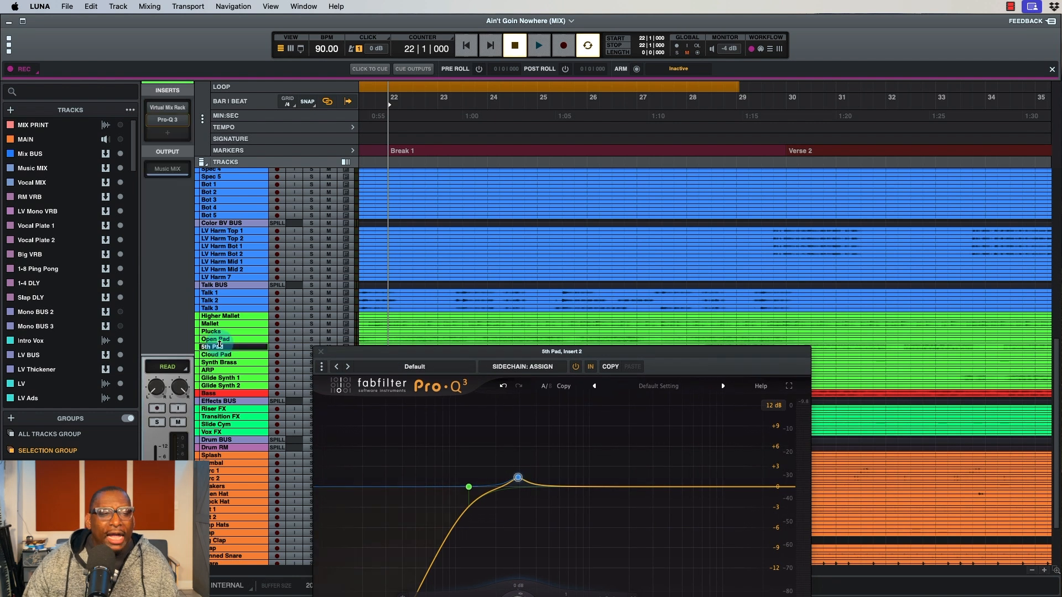
left_click_drag(354, 352, 94, 146)
left_click(701, 384)
key("space")
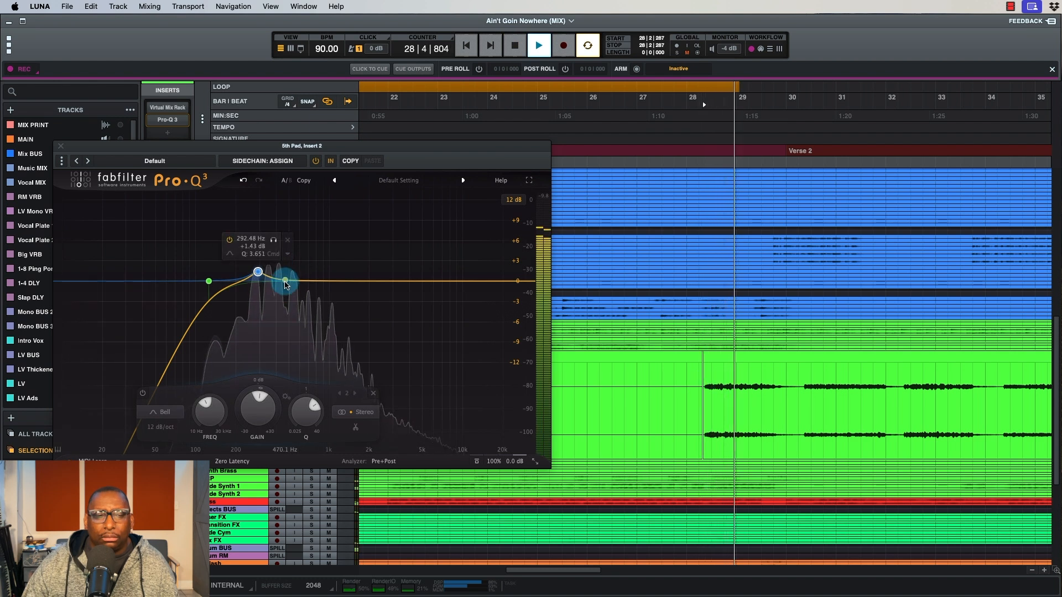
Add a third bell band to the 5th Pad's EQ just above the 292 Hz band, boosted about 12 dB with a narrow Q.
key("space")
left_click(283, 269)
left_click_drag(284, 269, 275, 204)
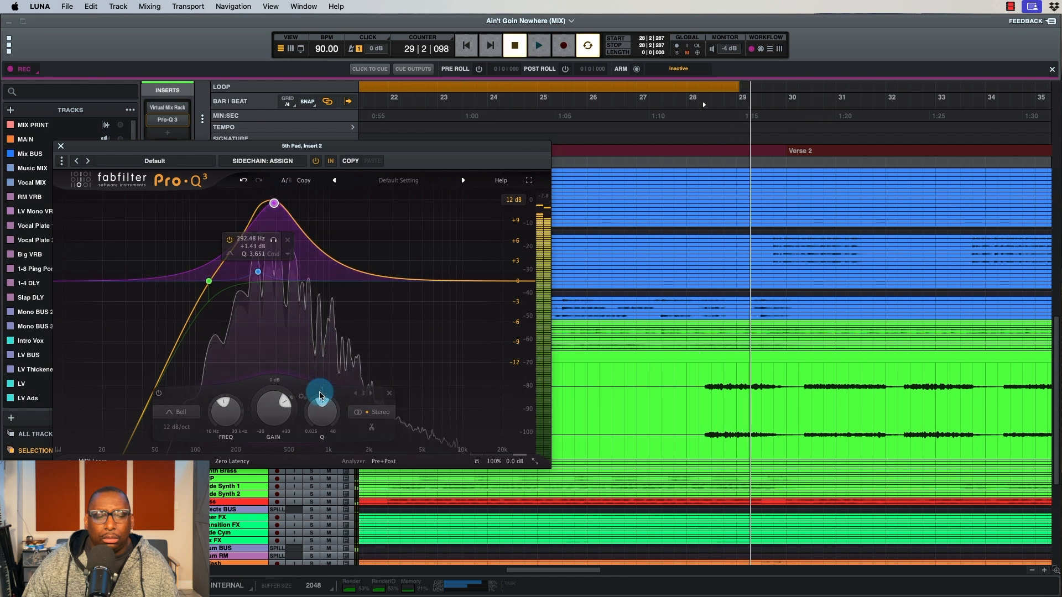
scroll(323, 418, "up", 5)
key("space")
left_click_drag(323, 418, 319, 385)
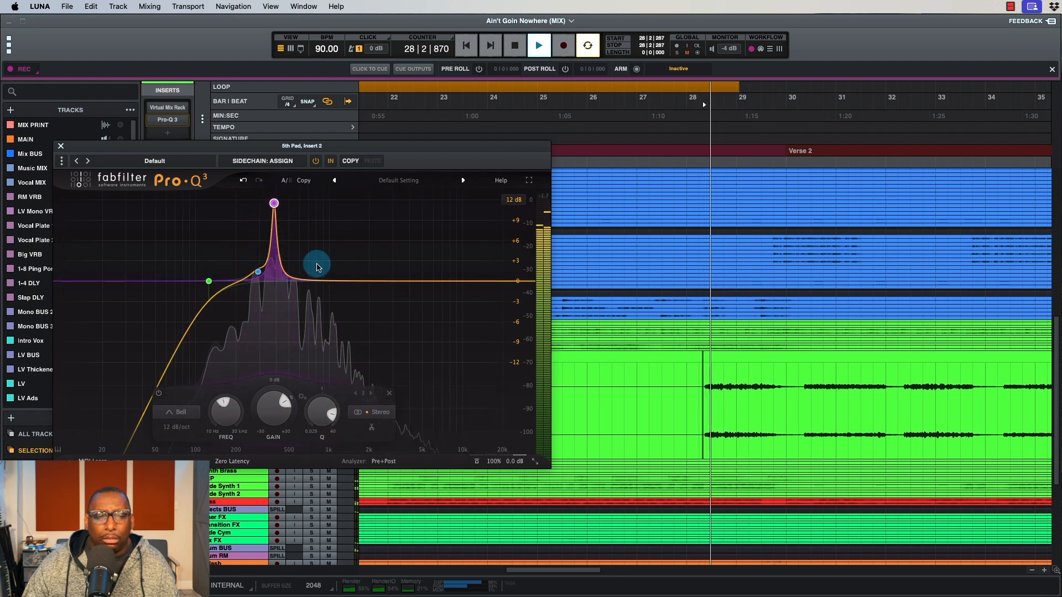
Tune the 5th Pad's narrow band to the resonance, cut it to about -3.9 dB, and close the EQ and stop playback.
mouse_move(274, 203)
left_mouse_down()
mouse_move(249, 203)
mouse_move(269, 200)
left_mouse_up()
key("space")
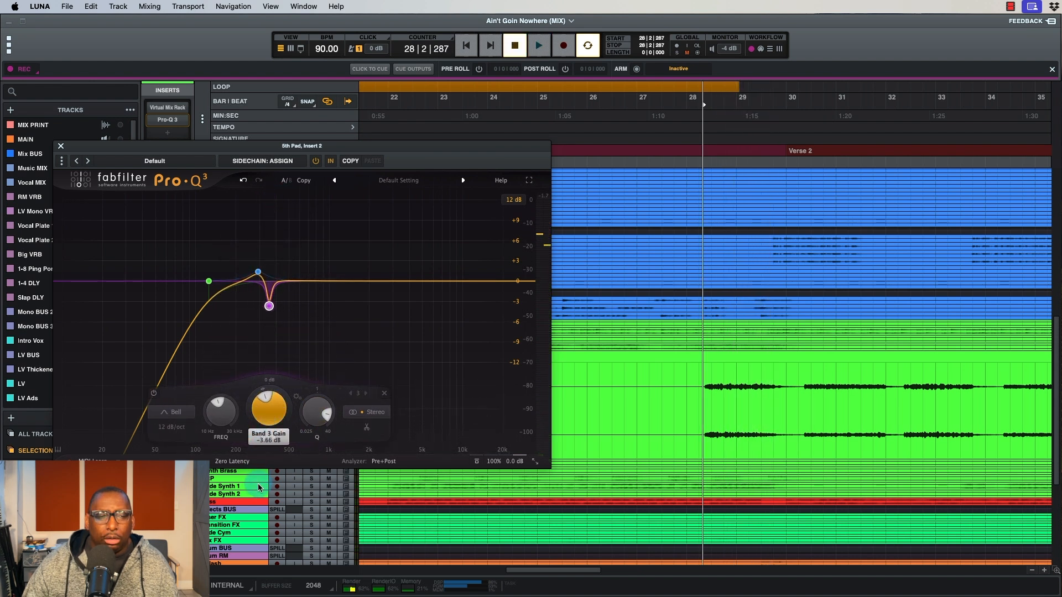
key("space")
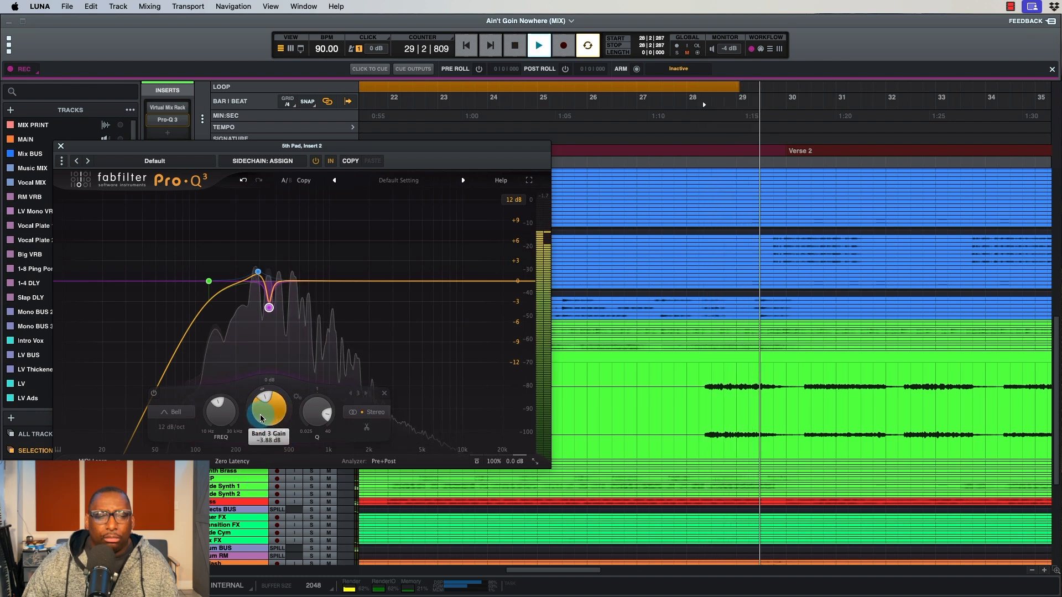
left_click(61, 146)
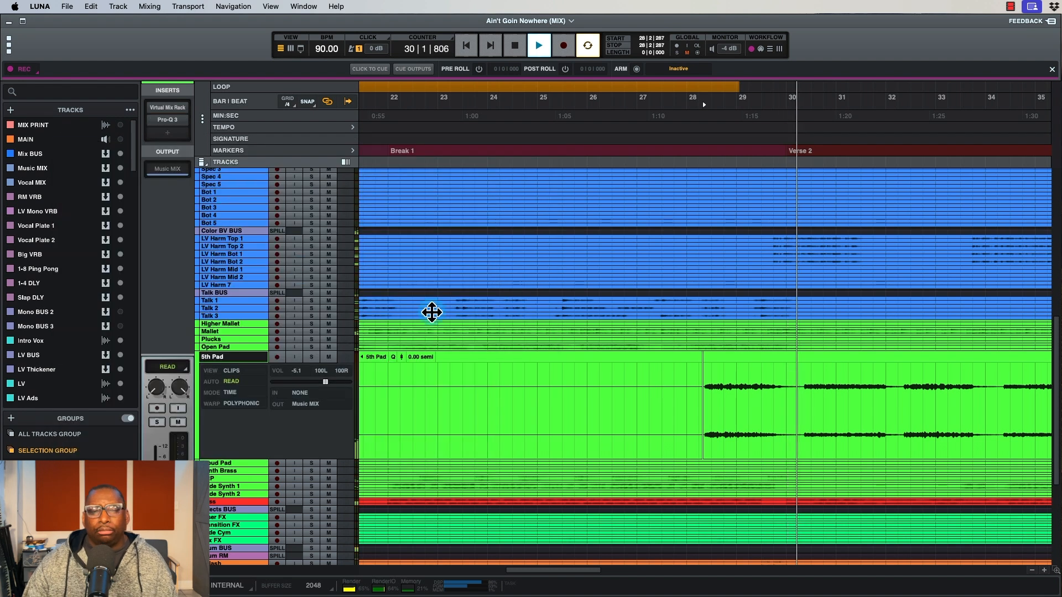
key("space")
Play the song from the Verse 2 marker at bar 30 to check the section, and stop playback.
scroll(756, 214, "right", 5)
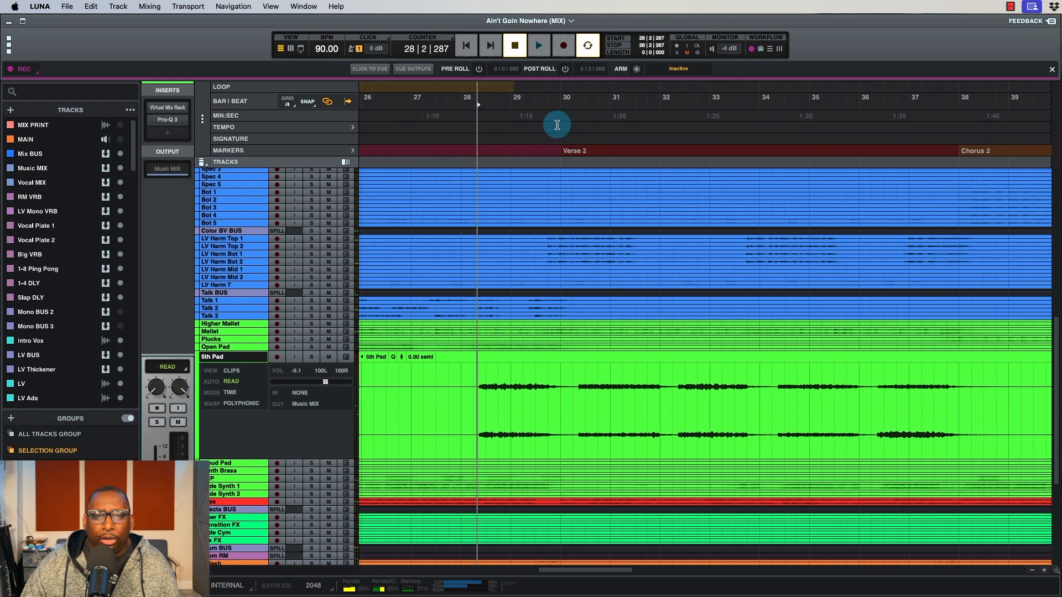
left_click(565, 156)
key("space")
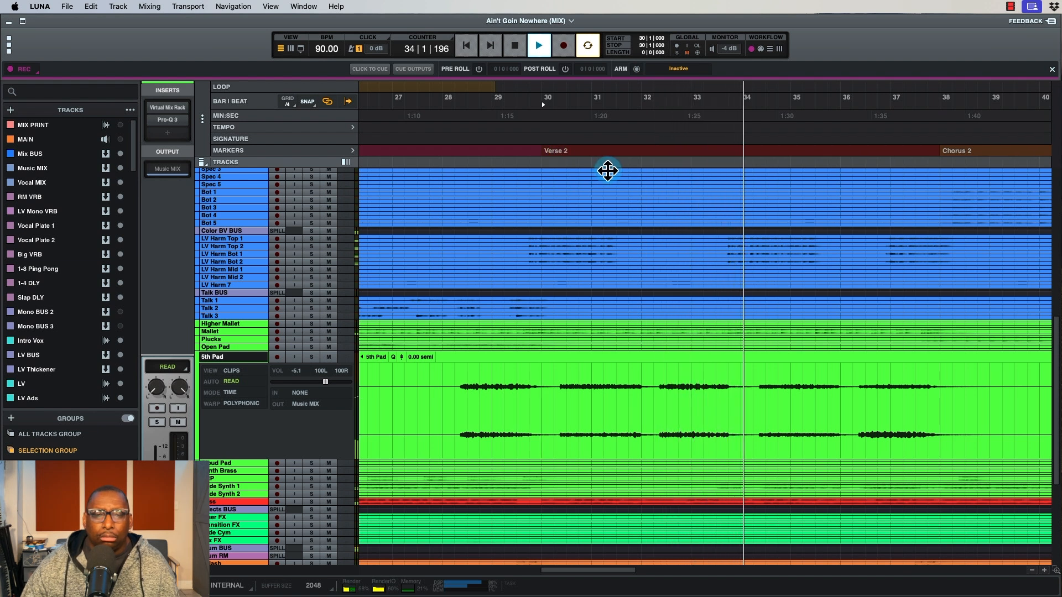
key("space")
Play the song from the Chorus 2 marker at bar 38.
scroll(608, 171, "right", 5)
scroll(608, 171, "right", 5)
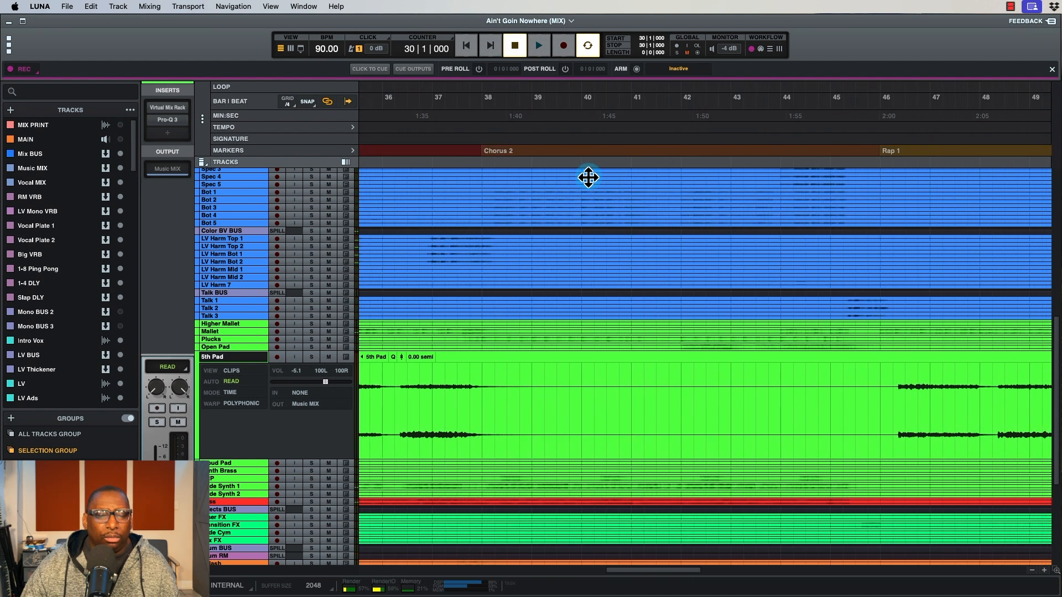
key("space")
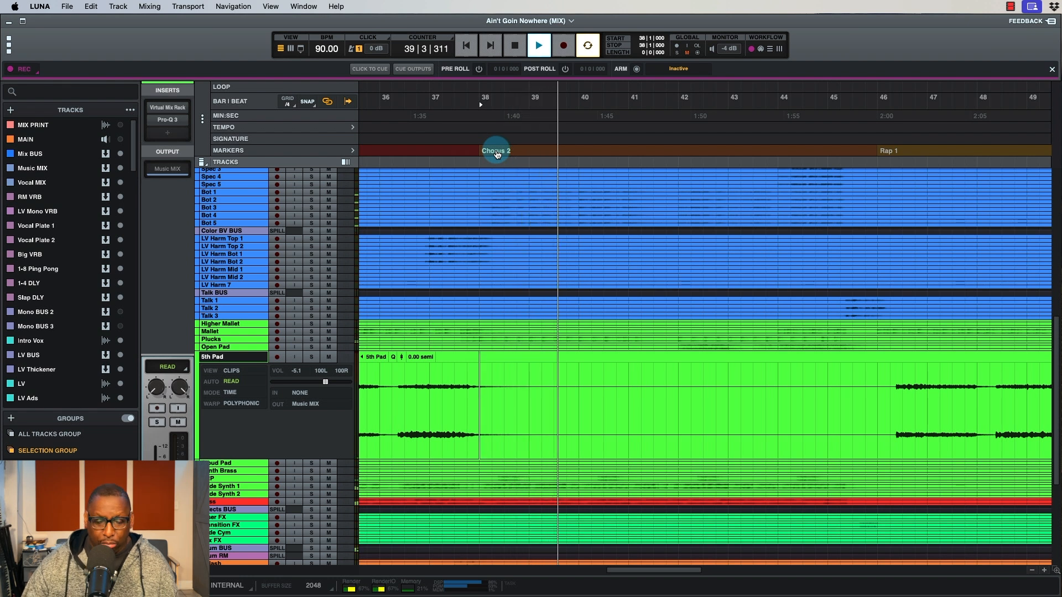
Insert Pro-Q 3 on the Snap channel's insert 2 in the mixer and play Chorus 2 with the EQ open.
key("super+equal")
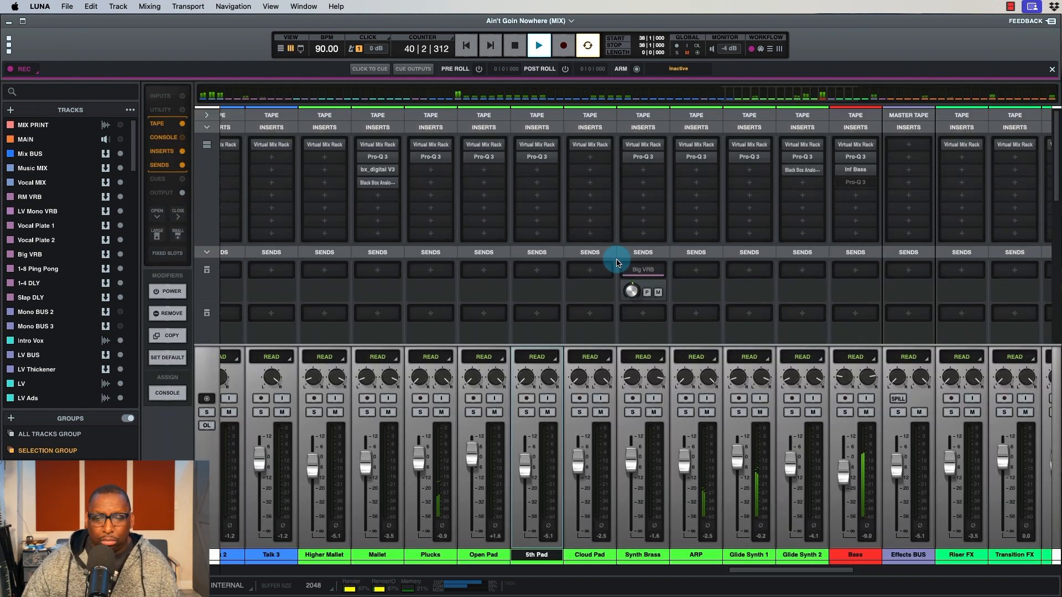
scroll(735, 374, "right", 10)
scroll(735, 374, "right", 5)
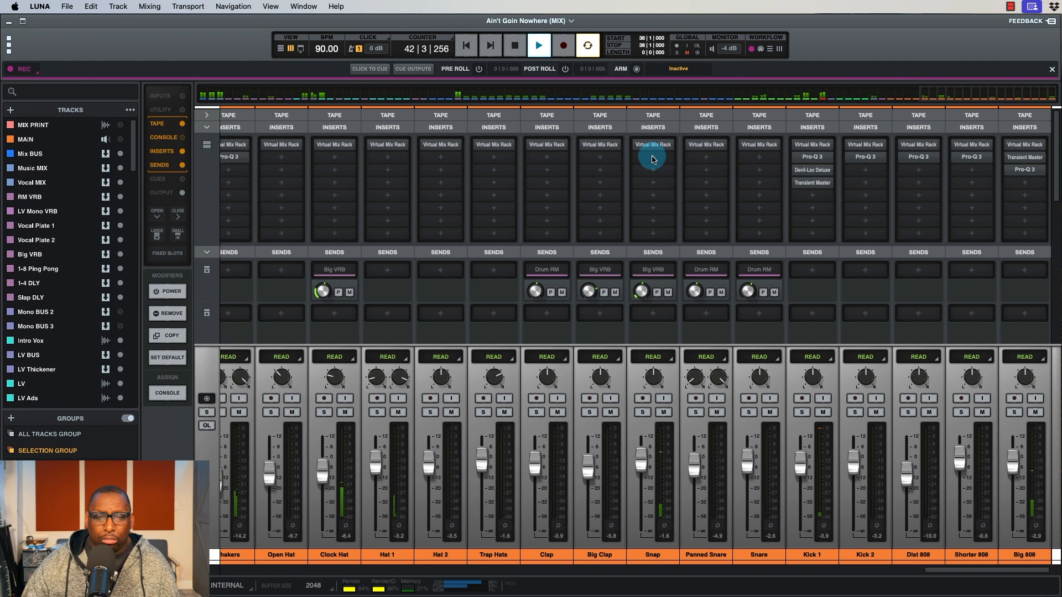
left_click(652, 158)
key("space")
type("pro")
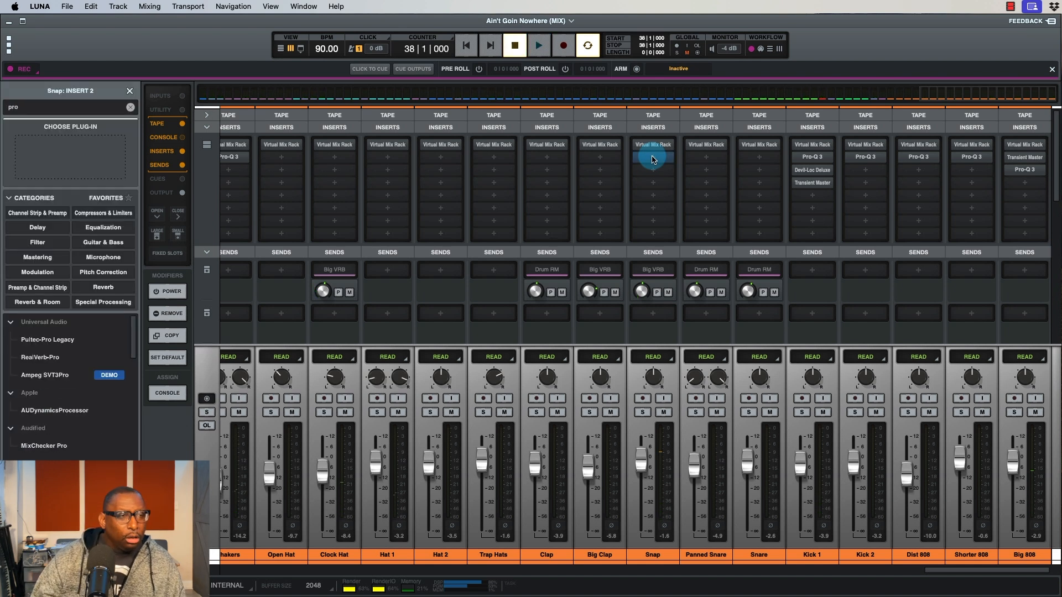
key("Return")
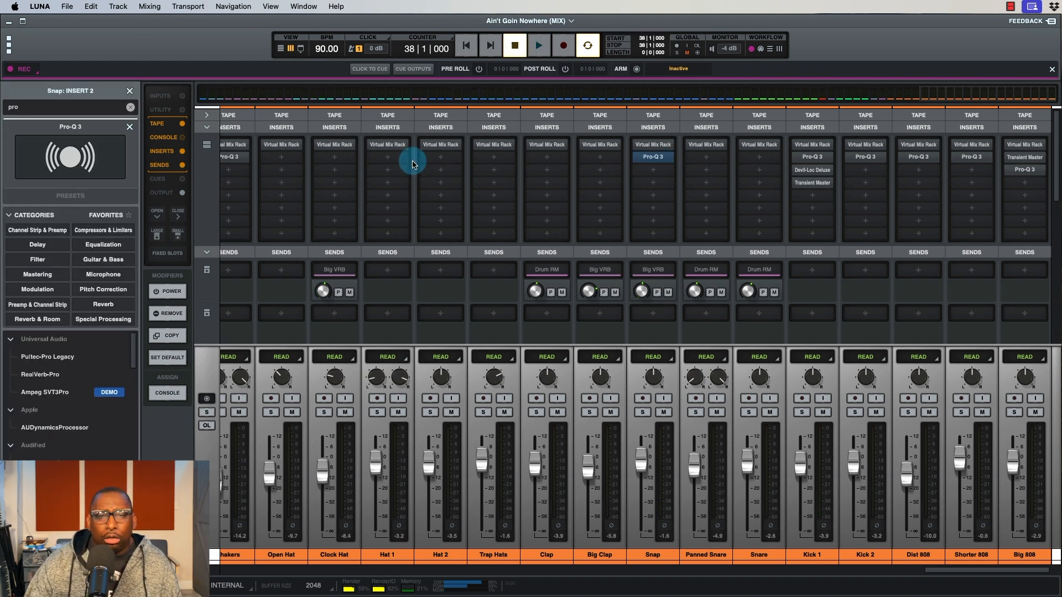
left_click(500, 268)
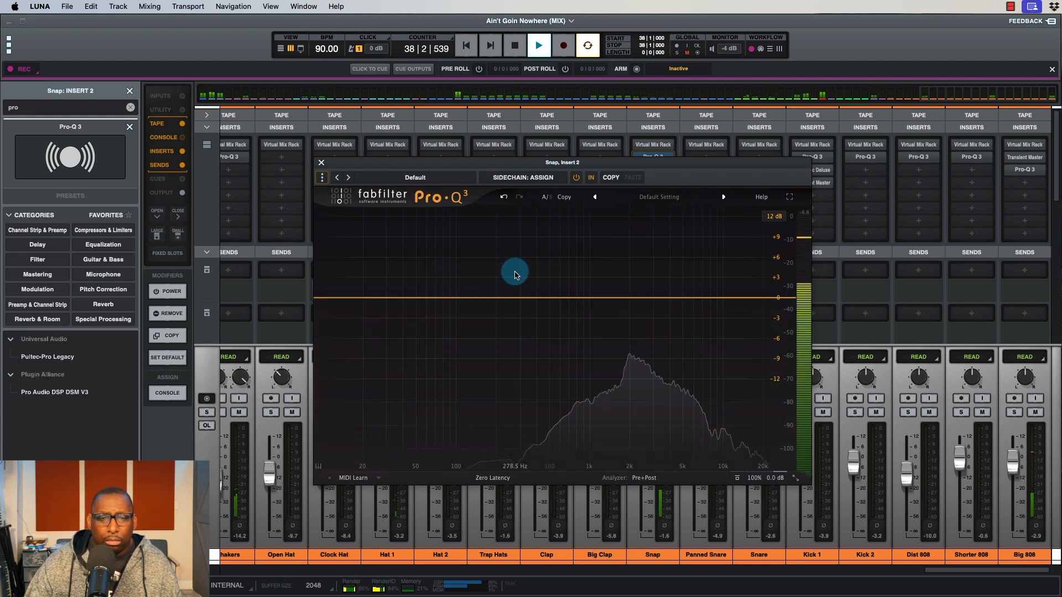
Add a narrow bell band to the Snap EQ at about 1956 Hz, boosted about 12.3 dB with a Q of about 26.
key("space")
double_click(635, 299)
left_click_drag(635, 300, 632, 237)
left_click_drag(680, 427, 677, 376)
key("space")
mouse_move(632, 237)
left_mouse_down()
mouse_move(627, 224)
mouse_move(650, 220)
mouse_move(618, 219)
mouse_move(628, 219)
left_mouse_up()
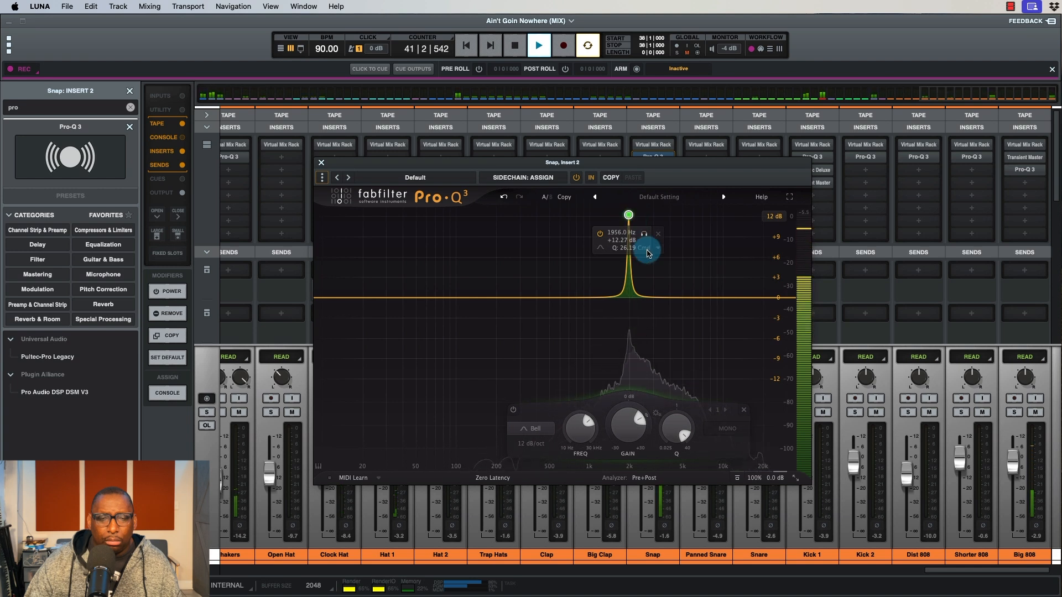
Compare the Snap band bypassed and enabled, cut its gain to about -2.35 dB, and close Pro-Q 3.
left_click(600, 234)
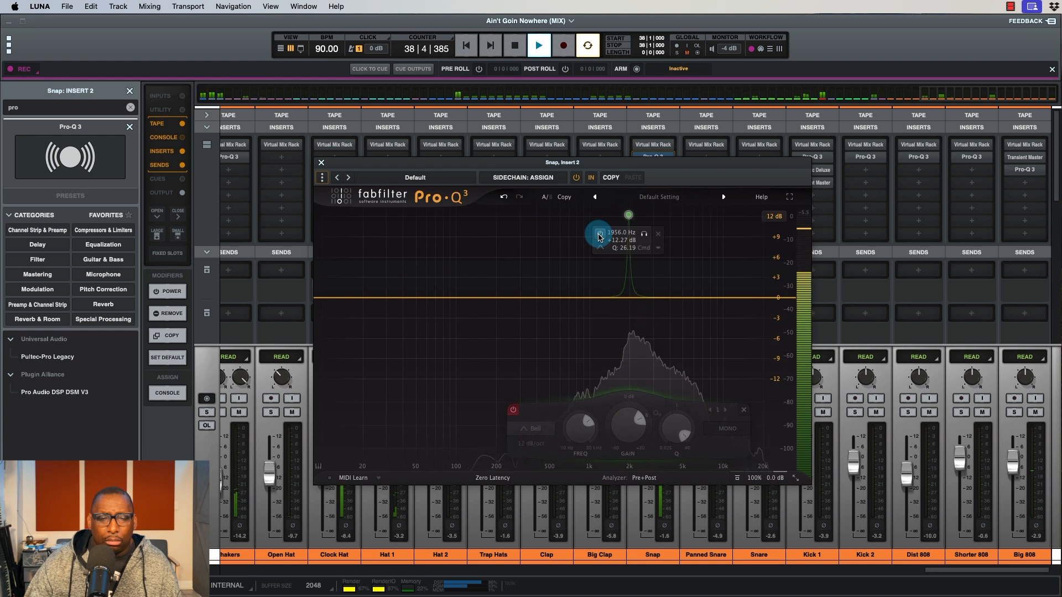
left_click(599, 234)
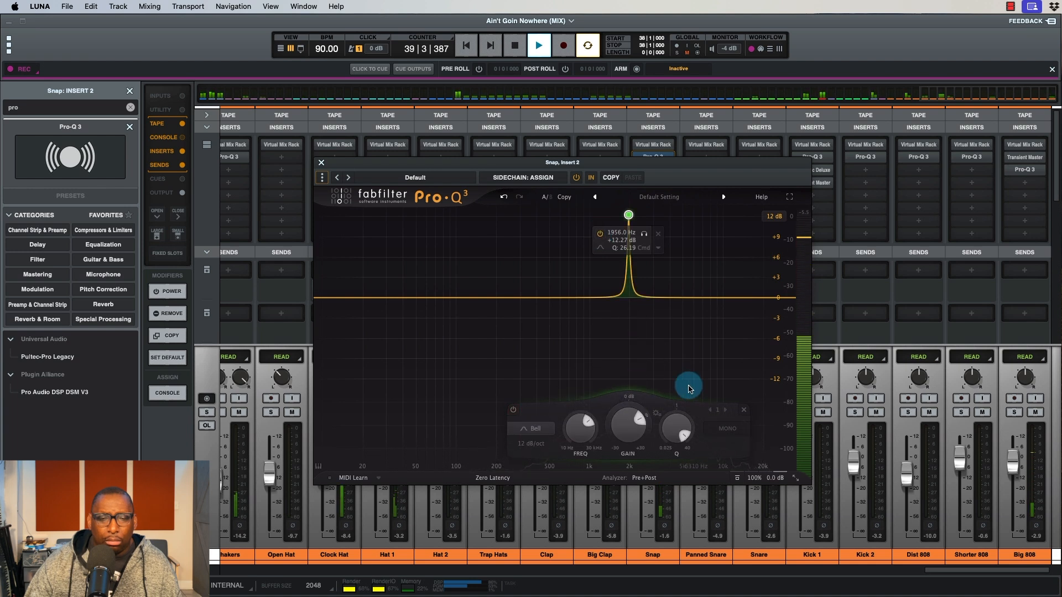
left_click_drag(626, 433, 626, 435)
left_click_drag(621, 474, 618, 504)
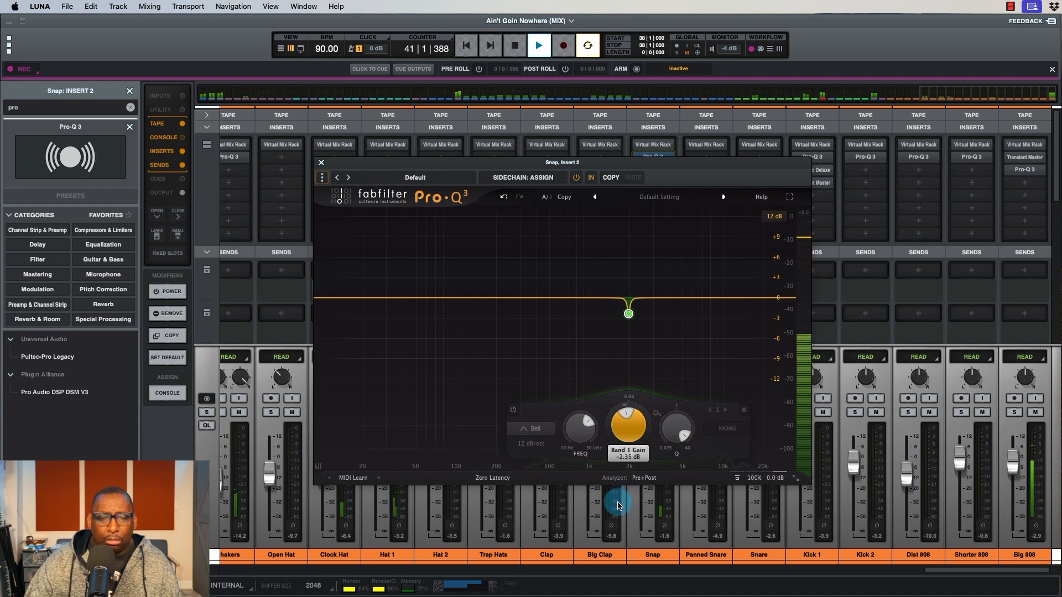
left_click(320, 165)
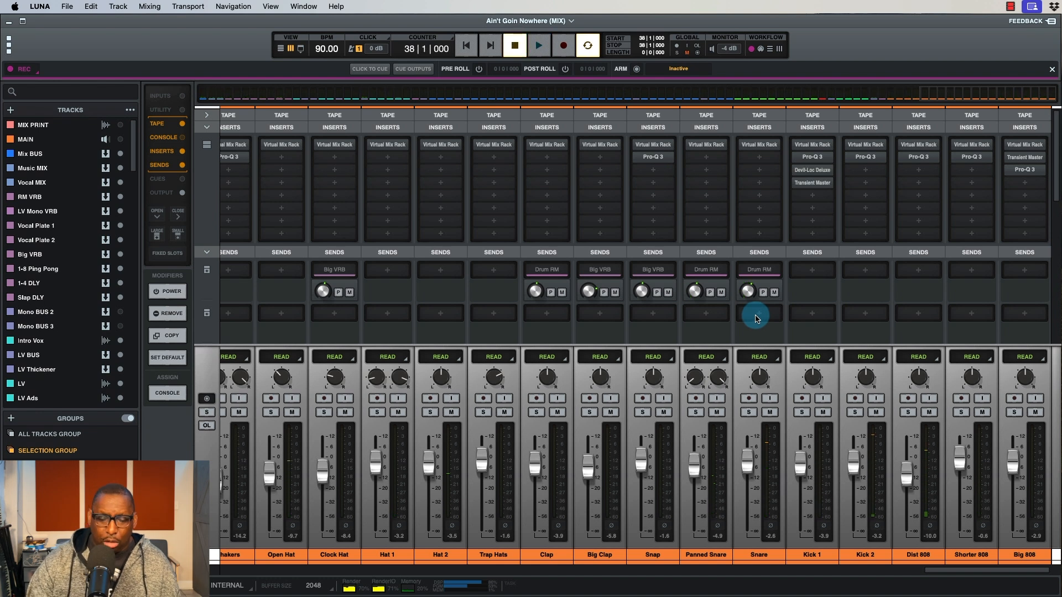
Play the song from the Rap 2 marker at bar 54 in the timeline, and stop playback.
key("super+equal")
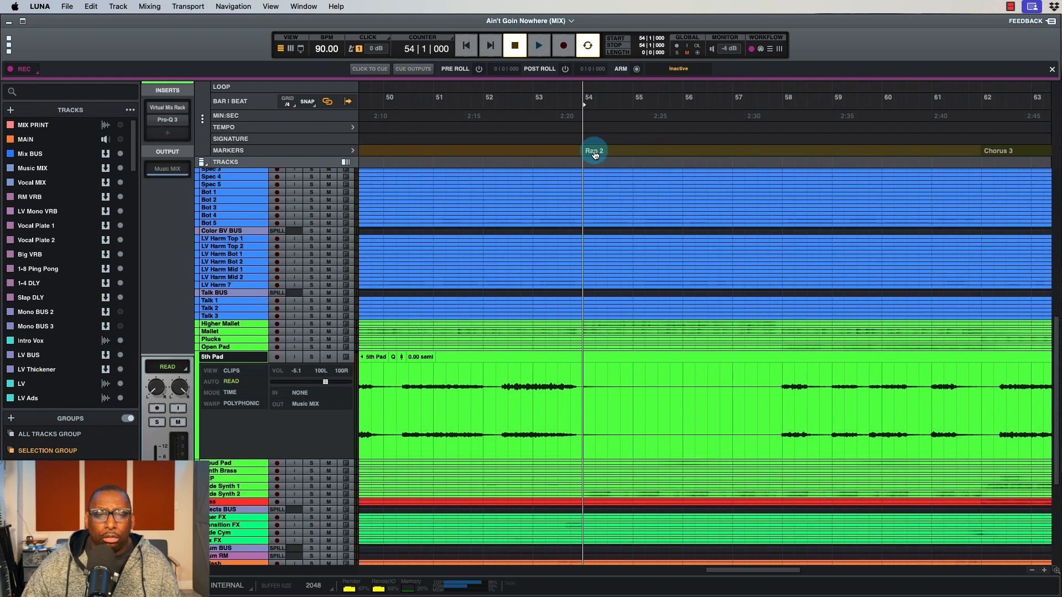
key("space")
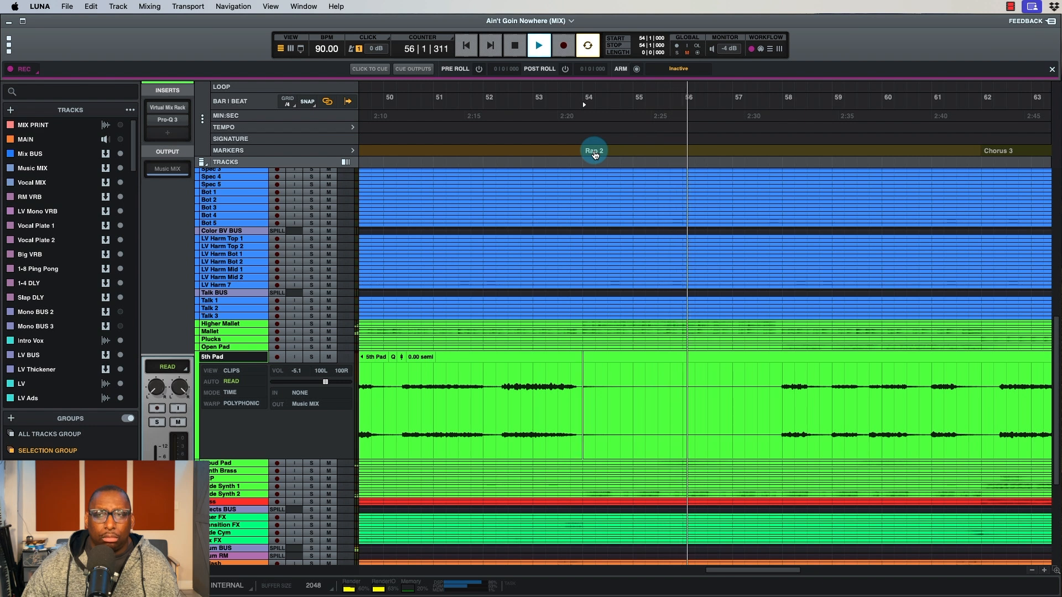
key("space")
Play the song from the Chorus 3 marker at bar 62 and follow the timeline toward the Outro.
scroll(596, 153, "right", 10)
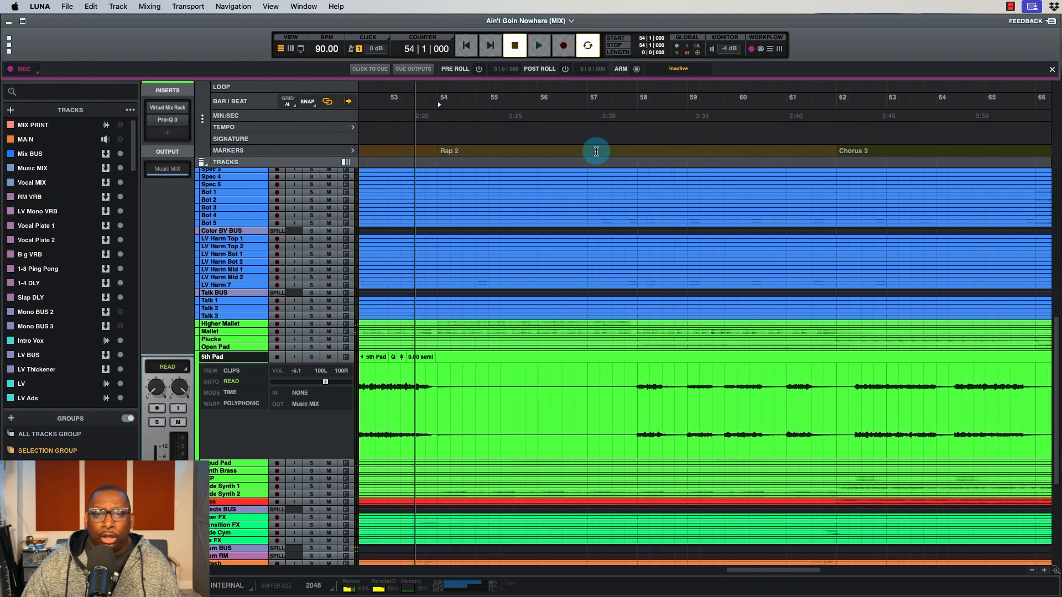
scroll(597, 151, "left", 3)
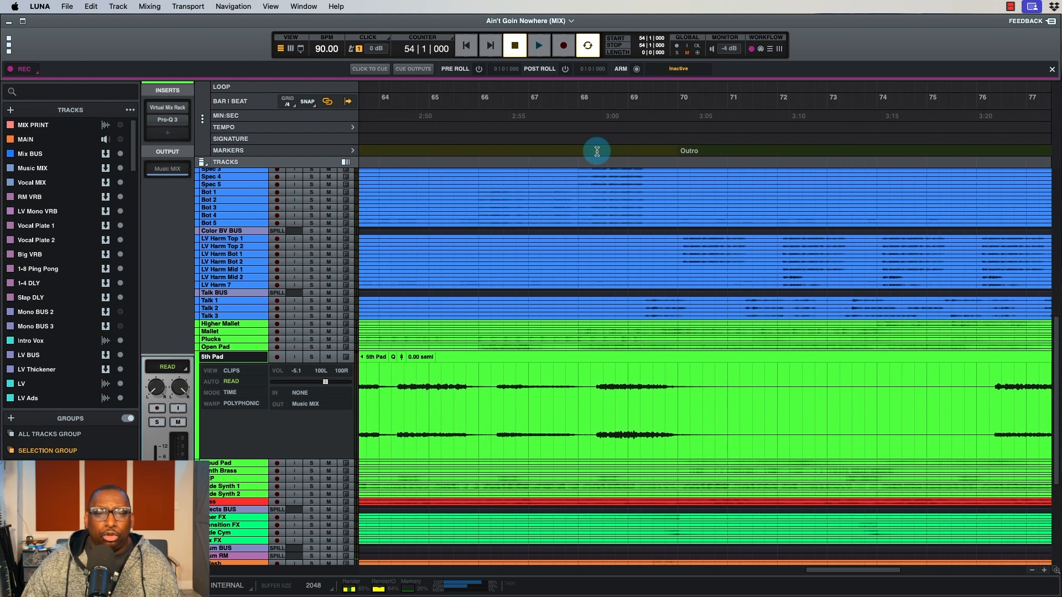
scroll(595, 152, "left", 5)
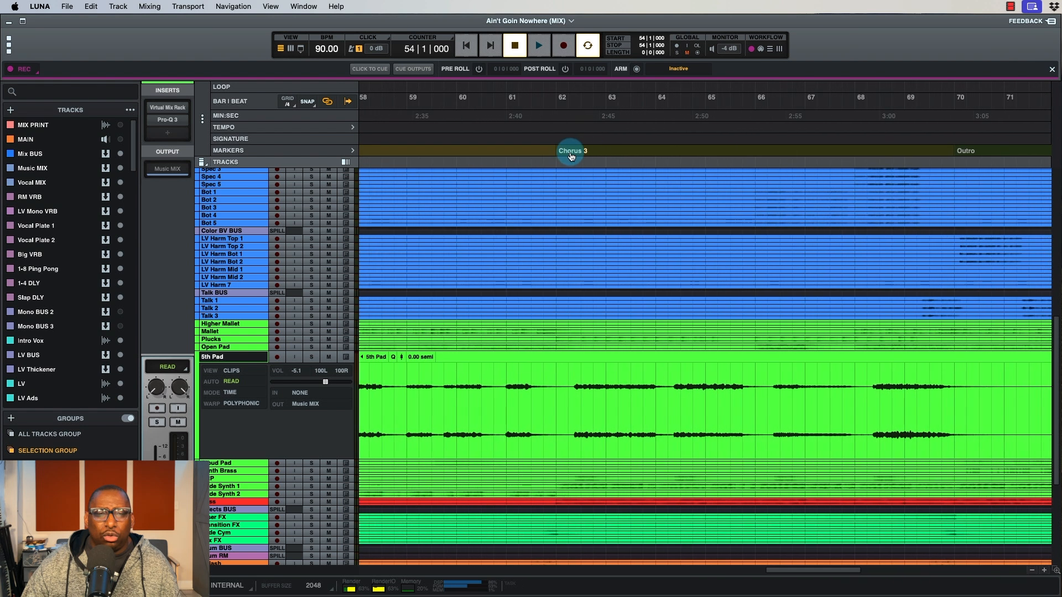
key("space")
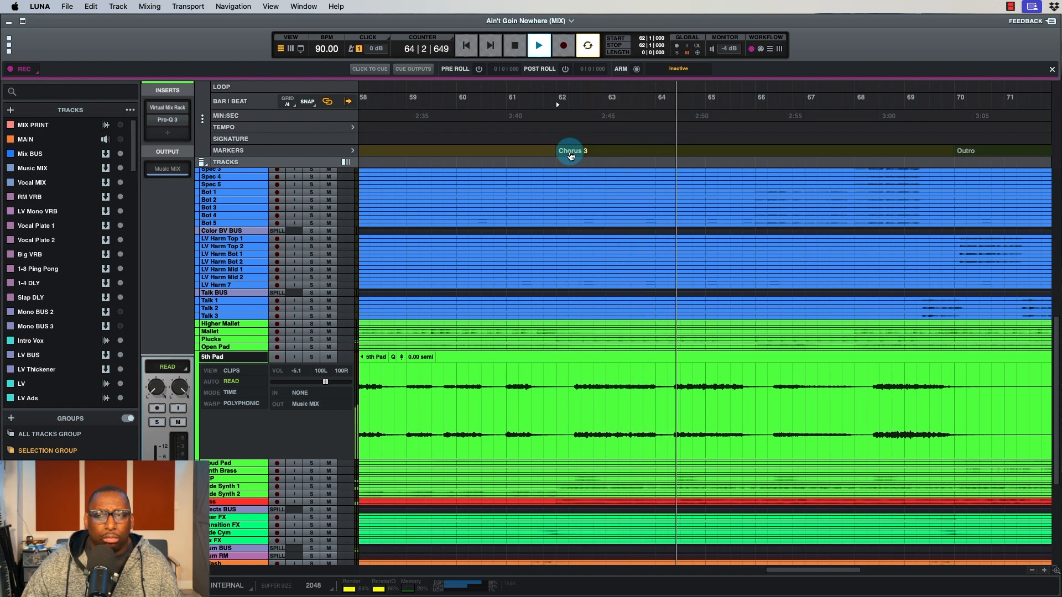
scroll(569, 152, "right", 3)
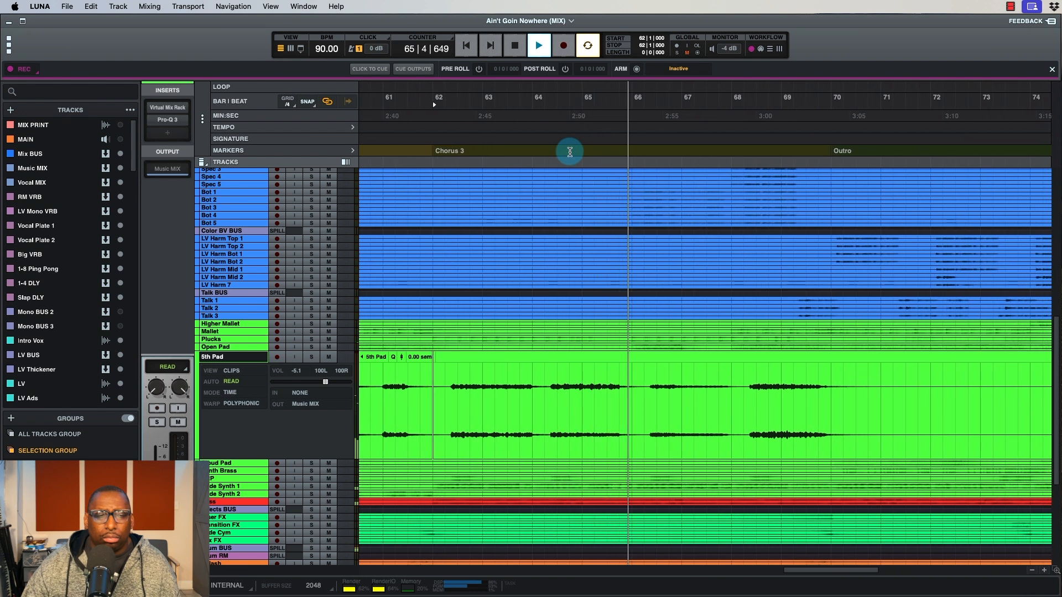
Follow playback through Chorus 3 in the timeline, play the song from the Outro marker at bar 70, and stop playback.
scroll(570, 152, "right", 3)
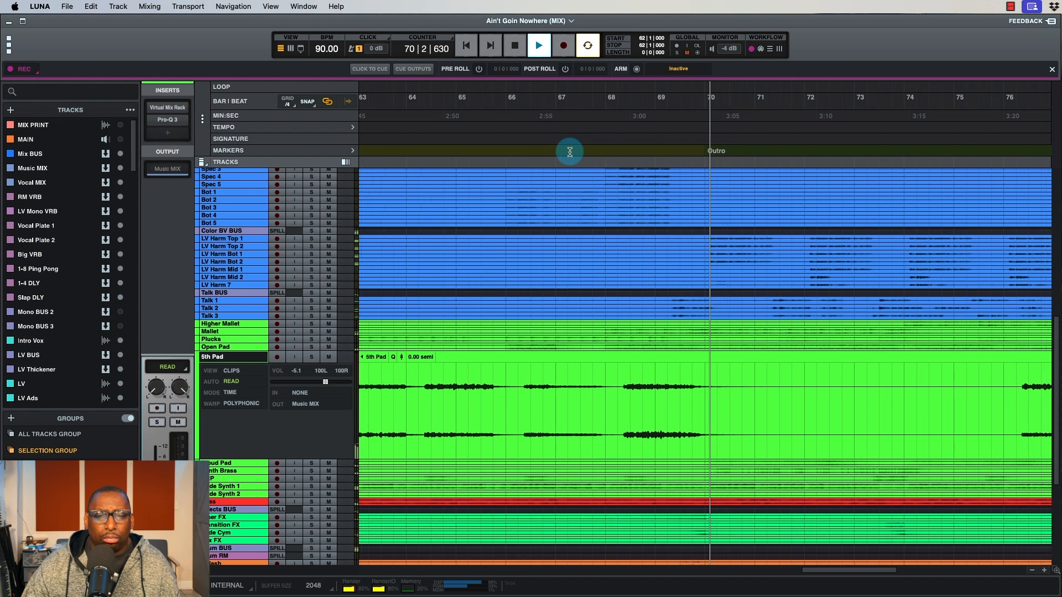
scroll(569, 153, "right", 3)
key("space")
left_click(643, 152)
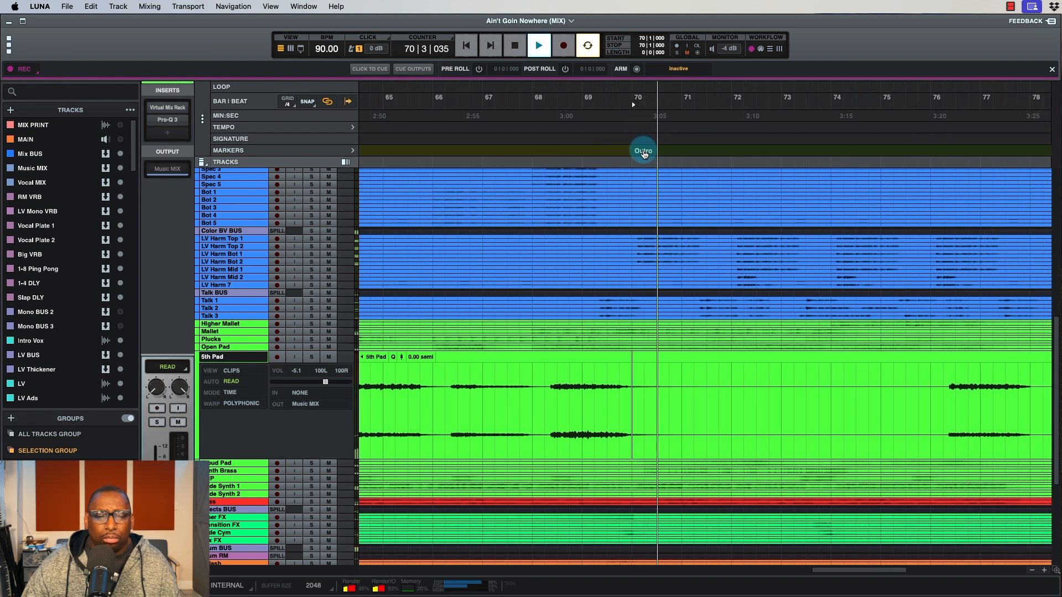
key("space")
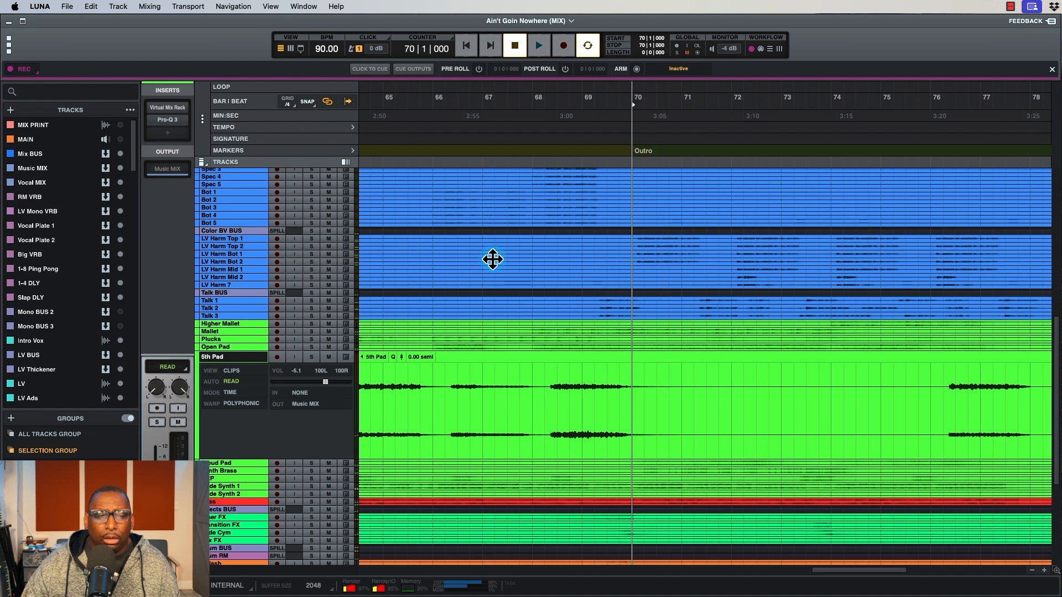
Reduce the enlarged 5th Pad track to the same small height as the others, and play the Outro from around bars 73, 71 and 70.
left_click(203, 162)
left_click(213, 191)
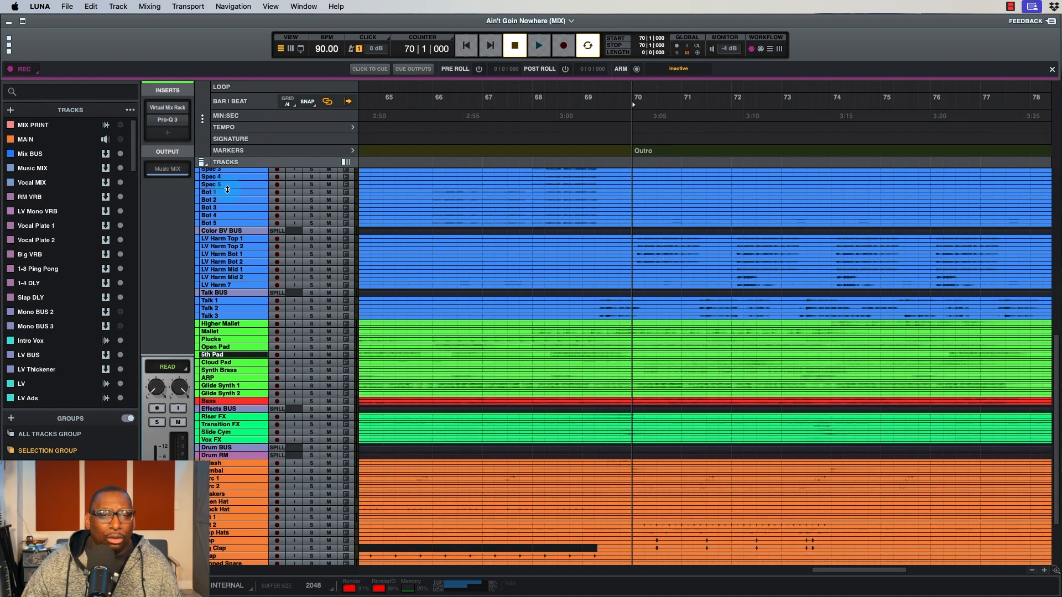
scroll(572, 214, "right", 5)
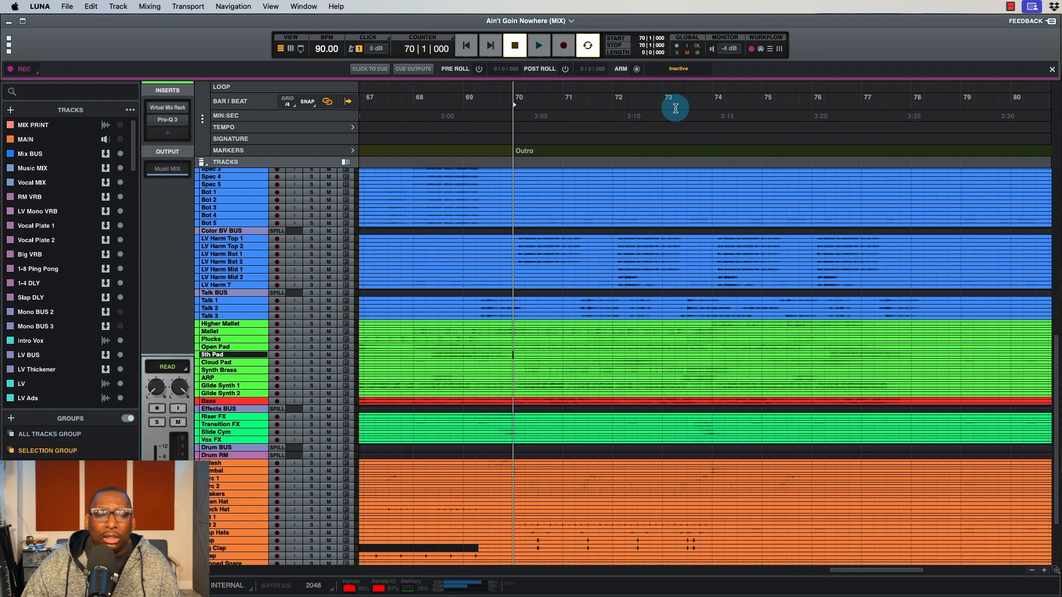
key("space")
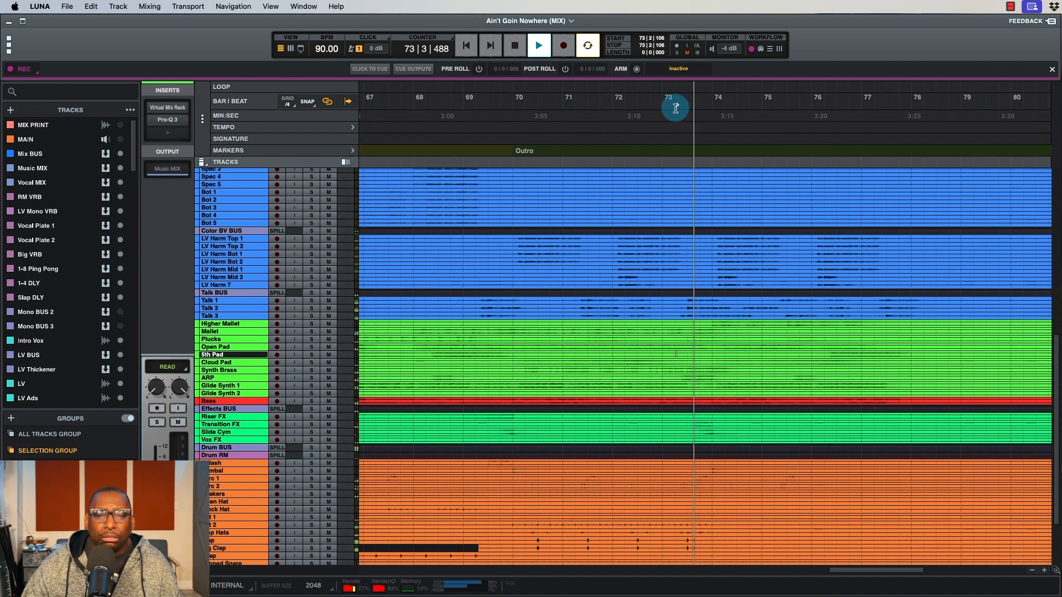
left_click(615, 104)
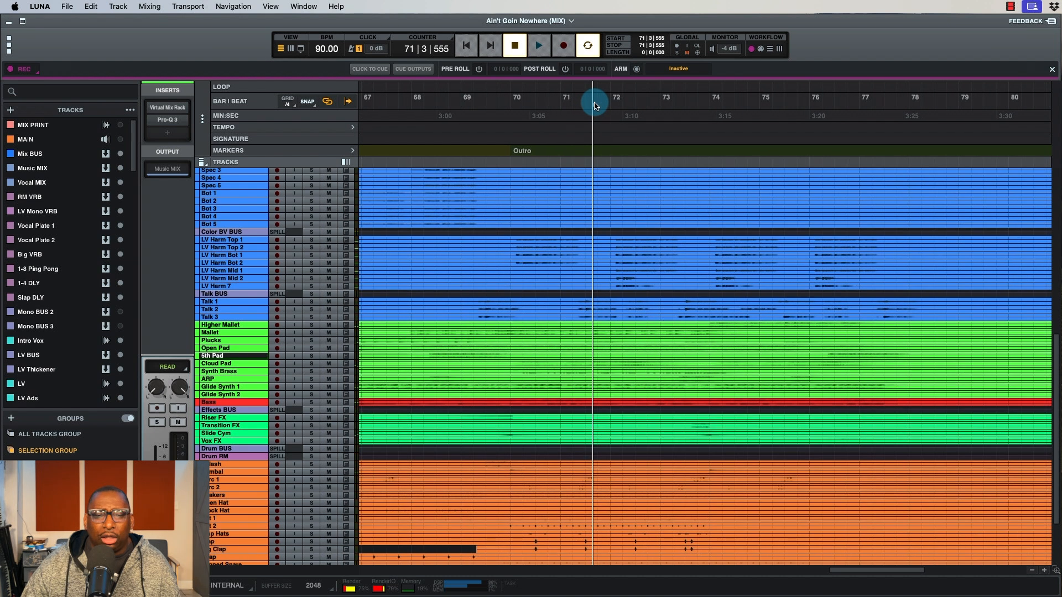
key("space")
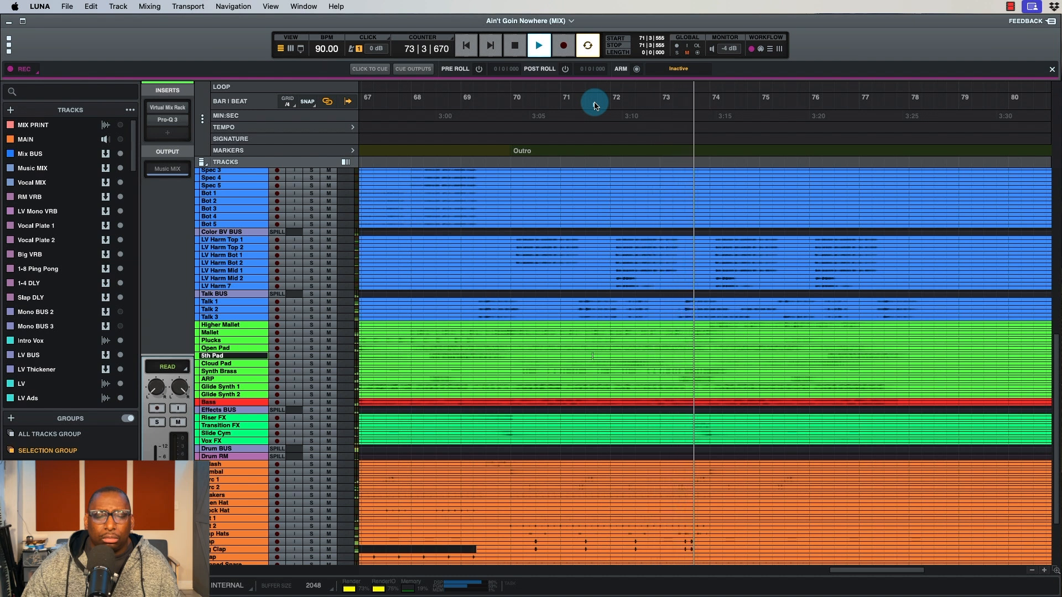
left_click(519, 104)
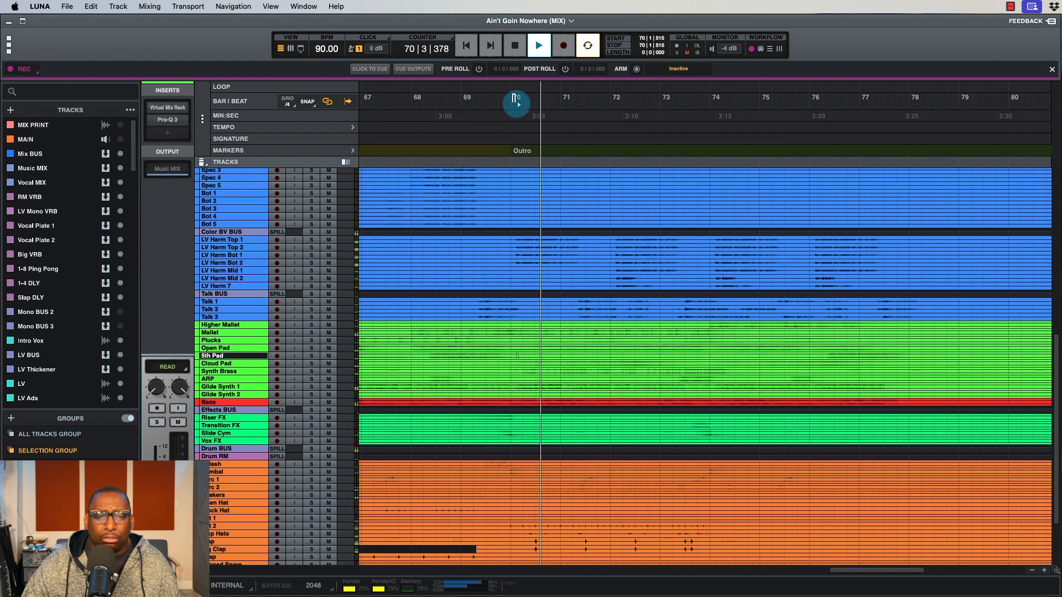
Solo the Synth Brass track in the mixer, check its Pro-Q 3 curve during playback, and close the plug-in and unsolo the track.
key("super+equal")
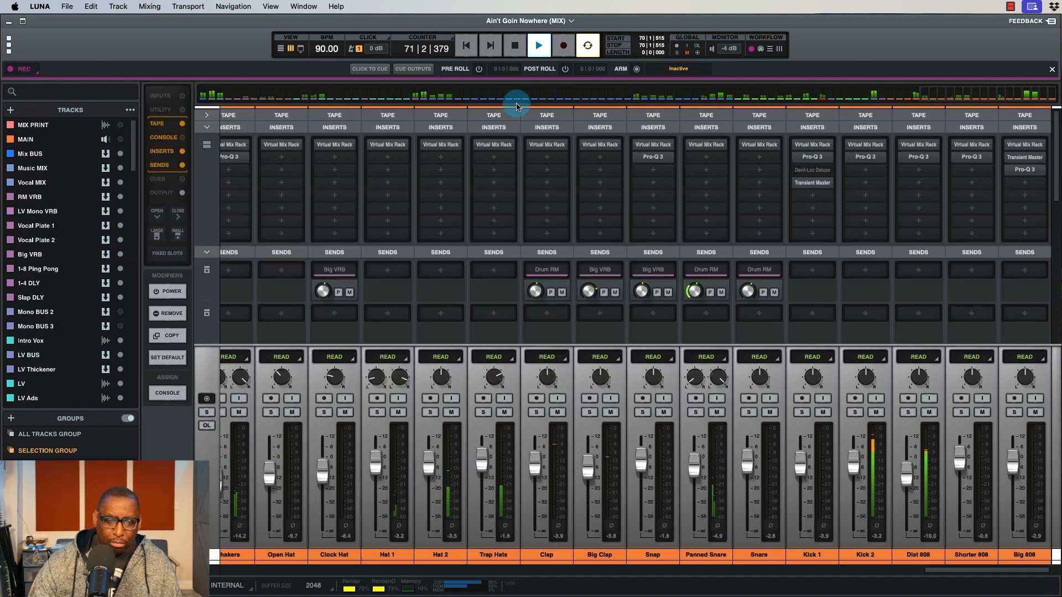
scroll(819, 494, "left", 15)
scroll(813, 494, "left", 10)
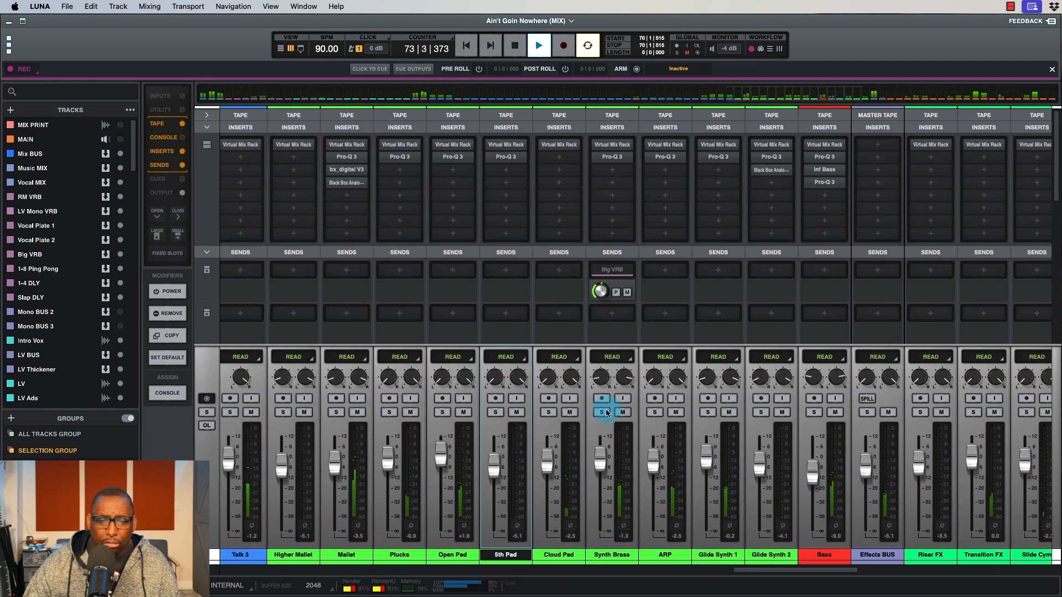
left_click(602, 412)
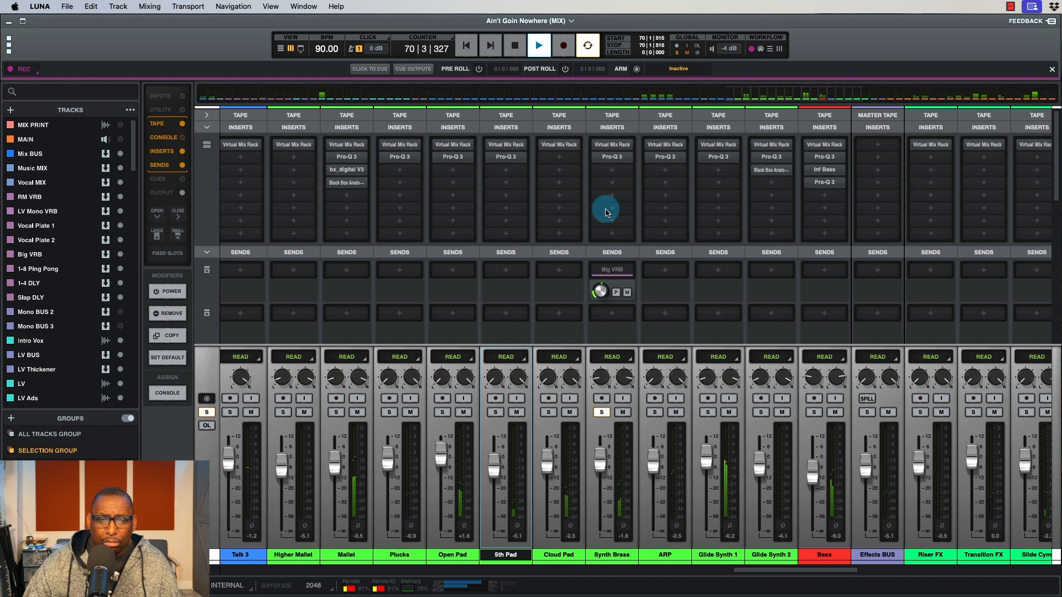
left_click(613, 158)
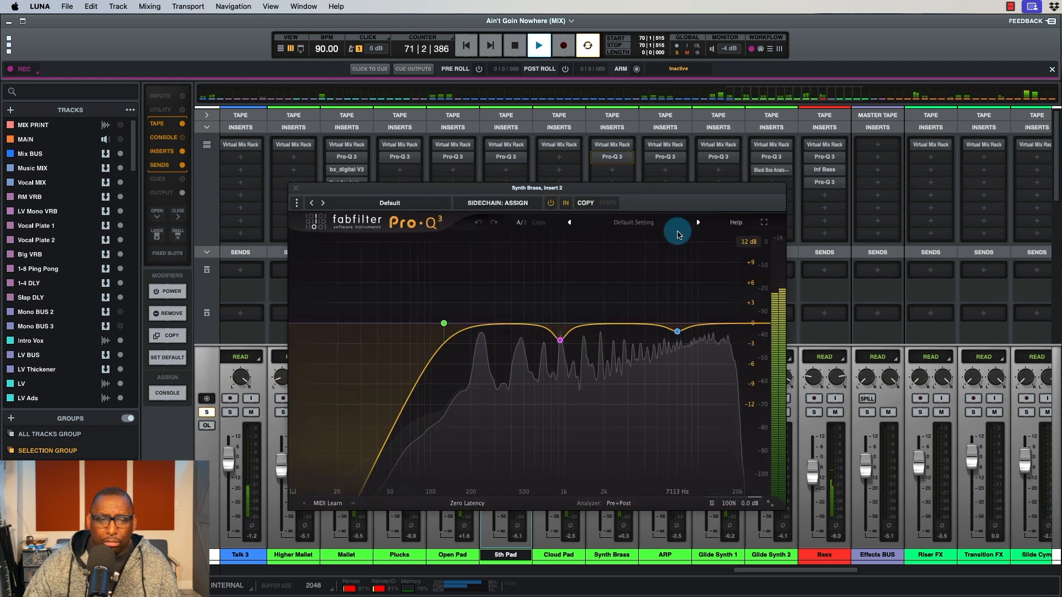
left_click(299, 194)
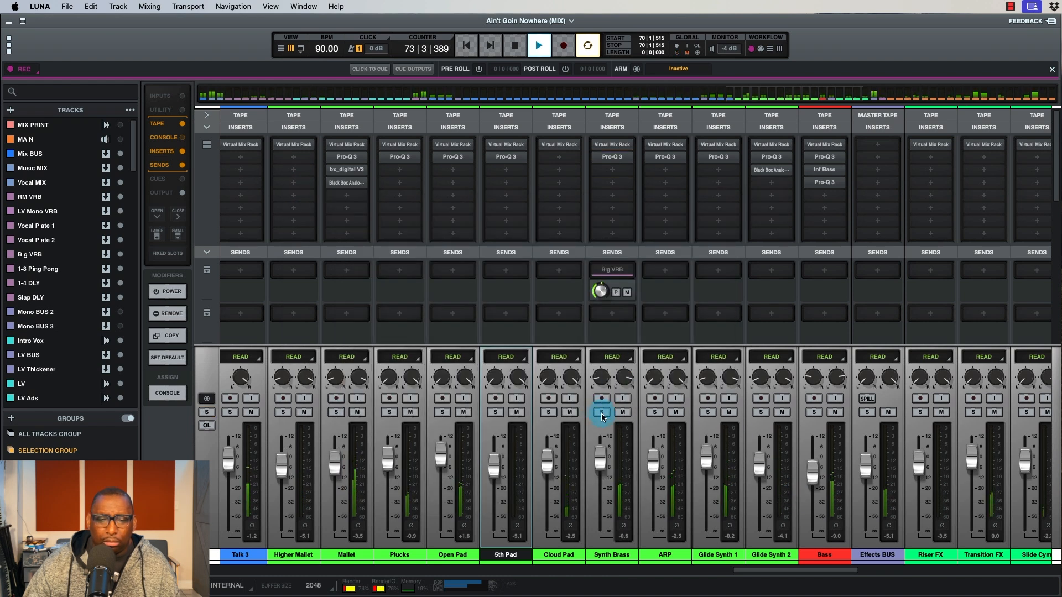
Check the effects and drum channels in the mixer during playback, stop, and return the playhead to the start of the song.
scroll(648, 437, "right", 10)
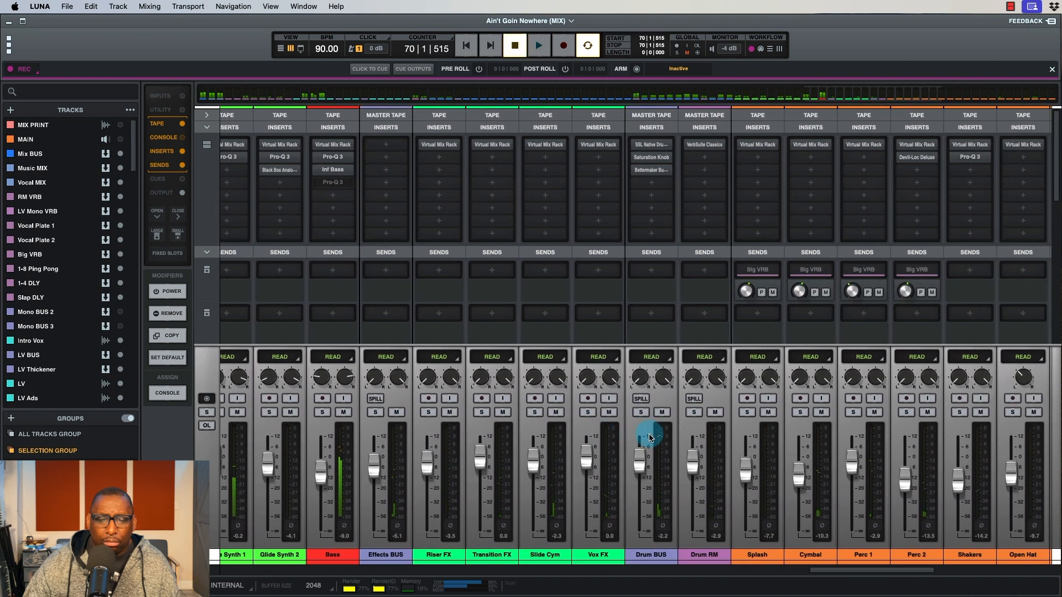
scroll(712, 441, "right", 3)
scroll(712, 441, "right", 5)
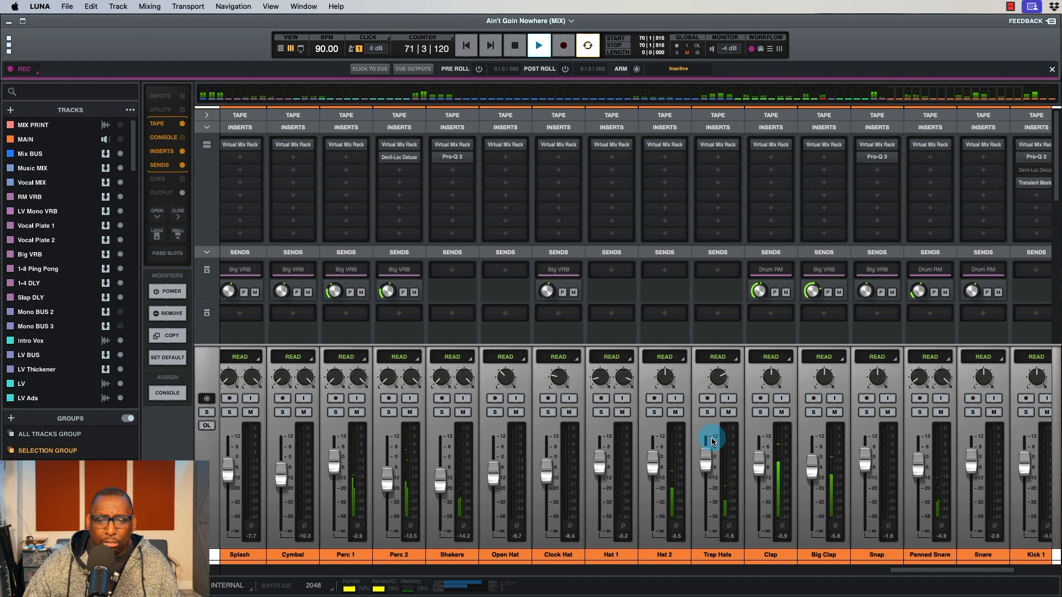
key("space")
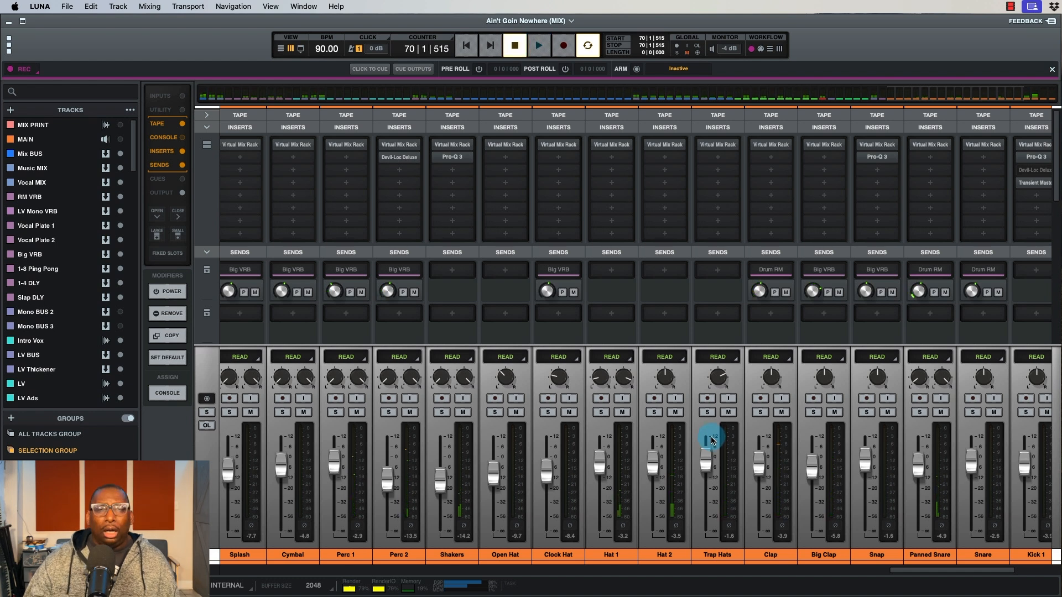
key("Return")
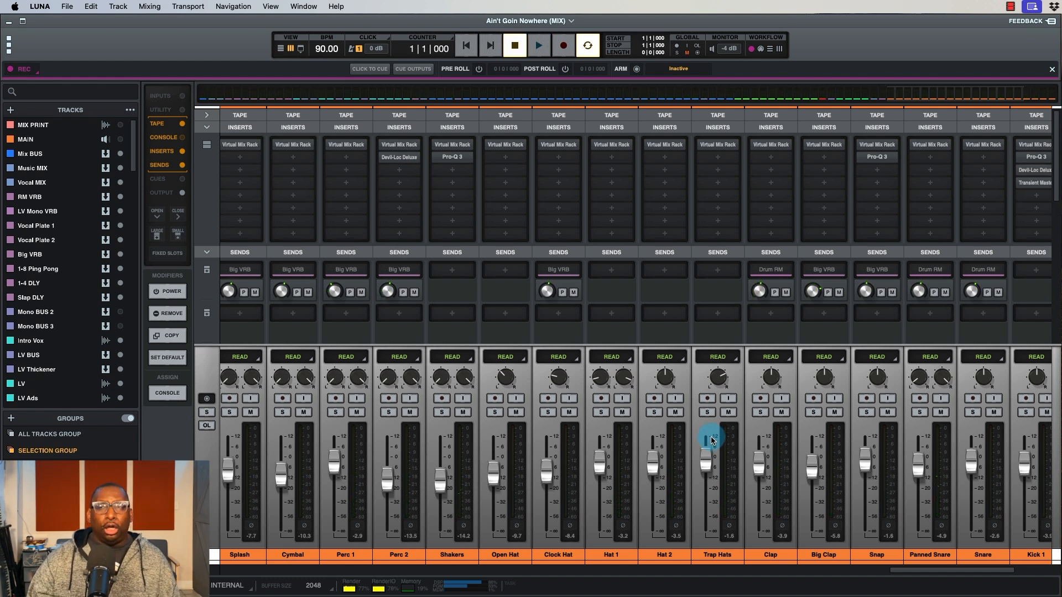
Inspect the Neutron 3 Equalizer on the Mix BUS channel and close its window.
scroll(705, 446, "left", 15)
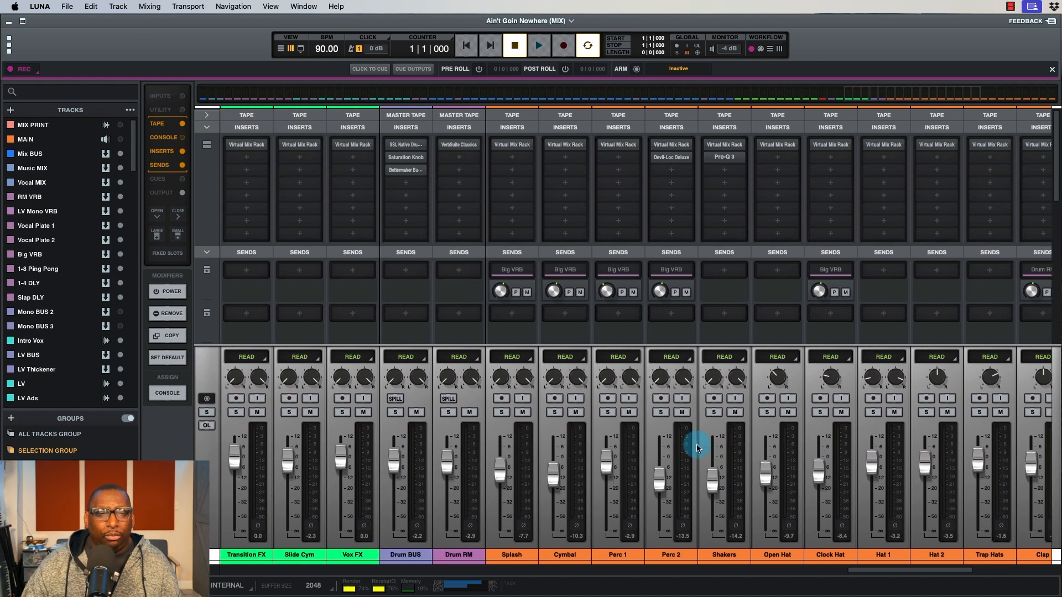
scroll(699, 447, "left", 20)
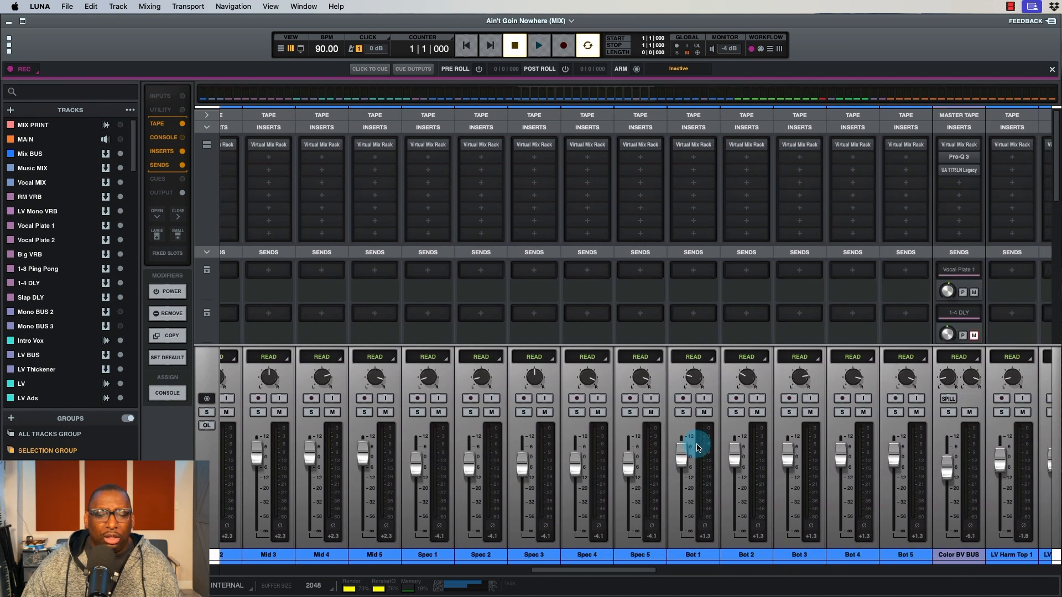
scroll(699, 447, "left", 15)
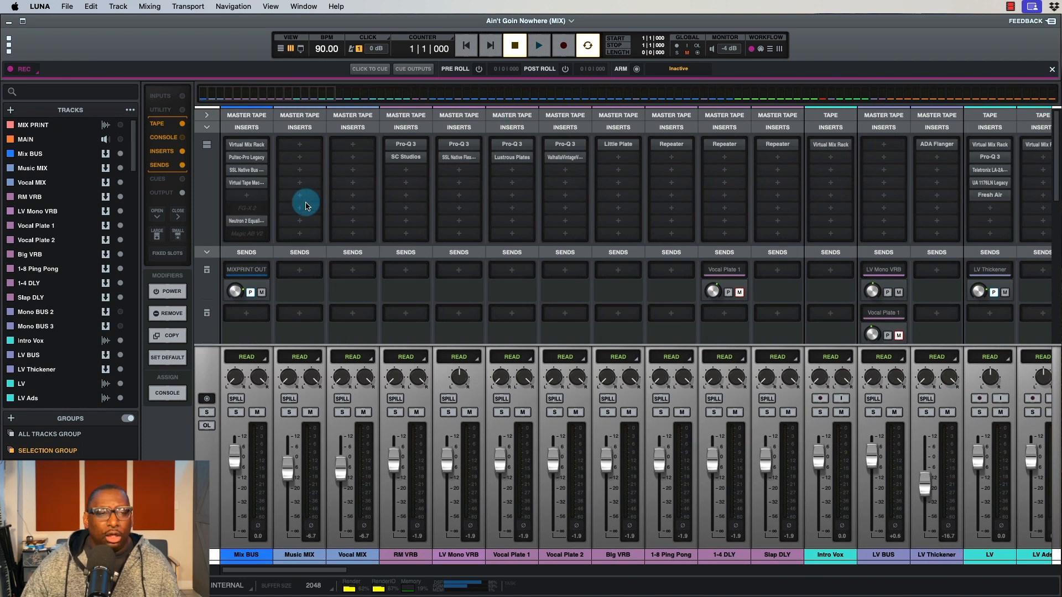
left_click(245, 221)
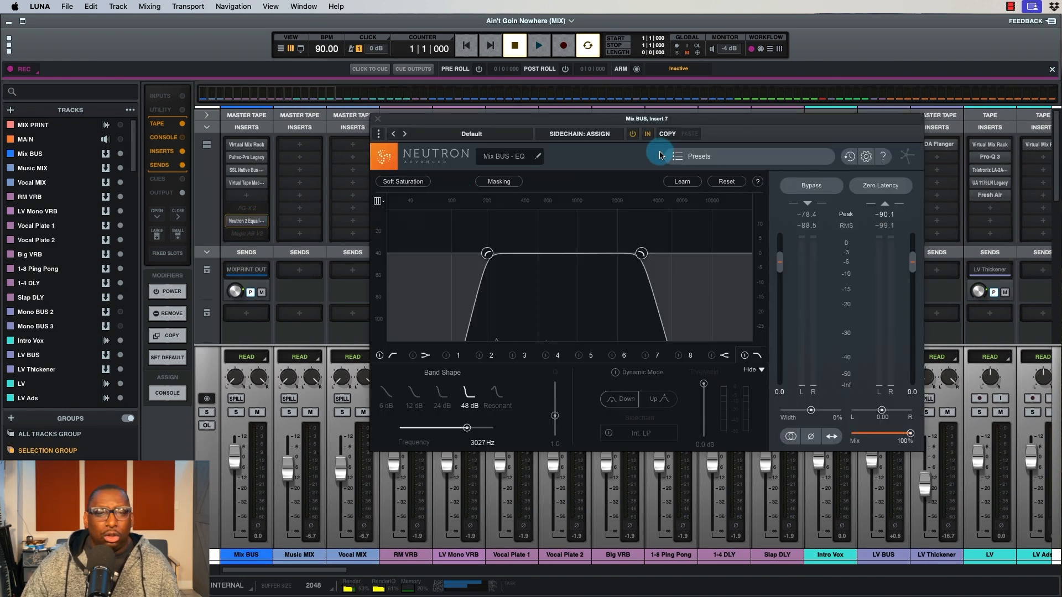
left_click(377, 119)
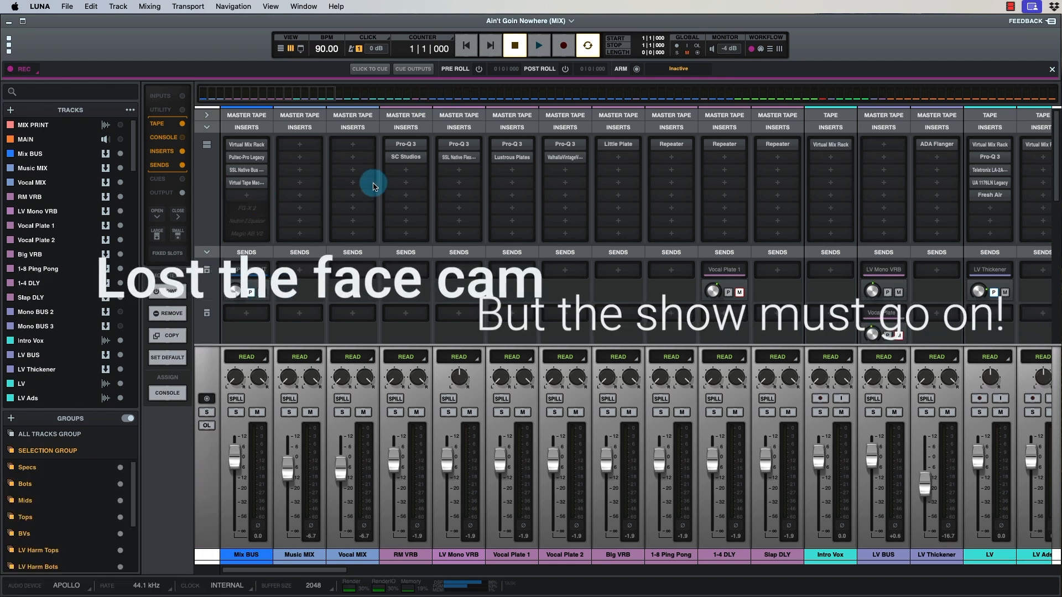
Inspect the Virtual Mix Rack on the first insert of the Mix BUS and close its window.
mouse_move(247, 147)
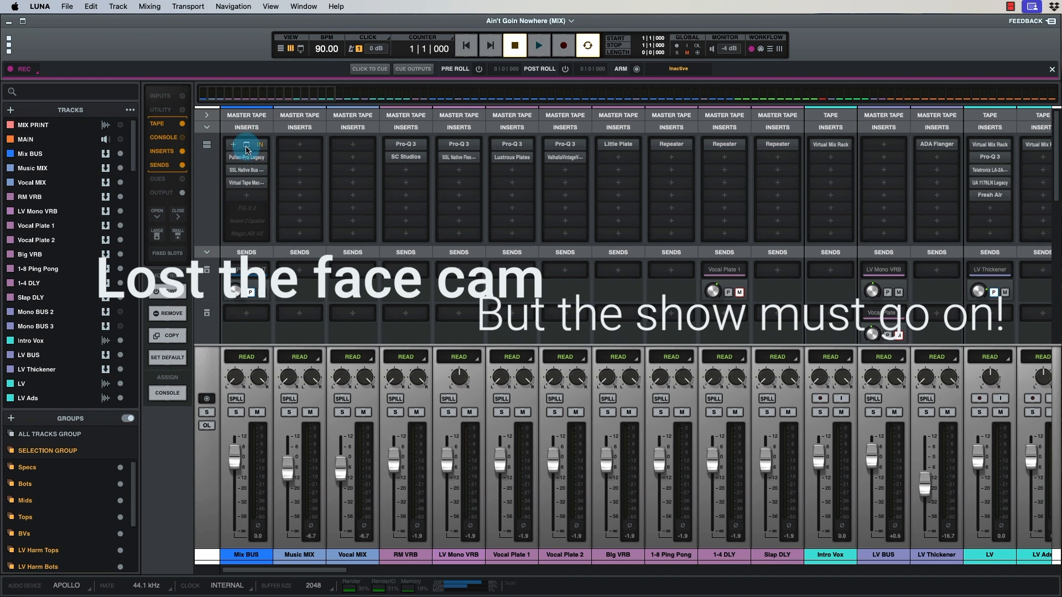
left_click(247, 146)
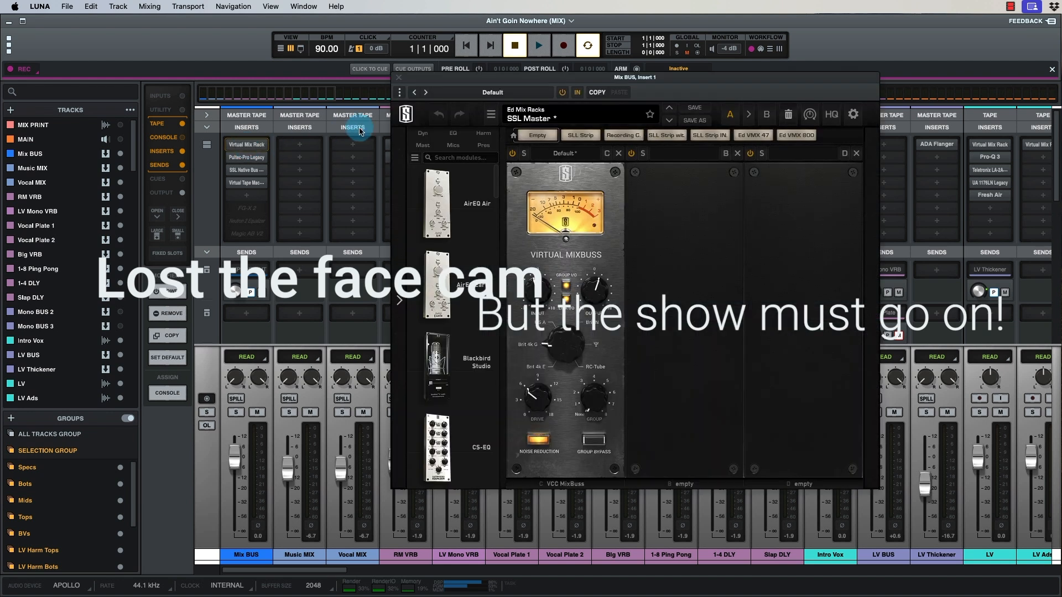
left_click(399, 78)
Return to the timeline, zoom out to show the song sections, and play the song from the Chorus 2 marker at bar 38.
key("super+equal")
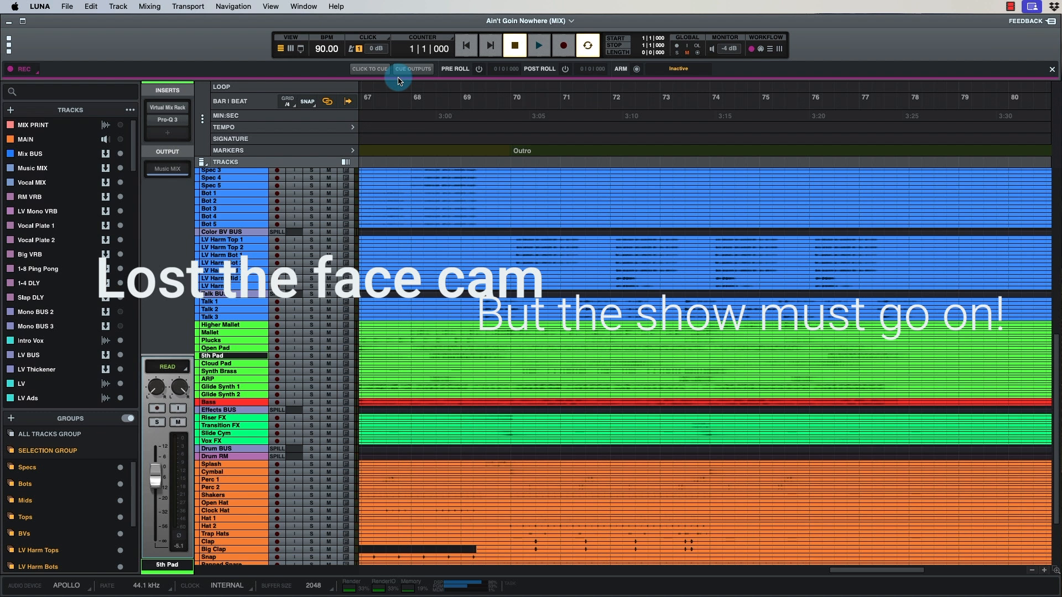
key("r")
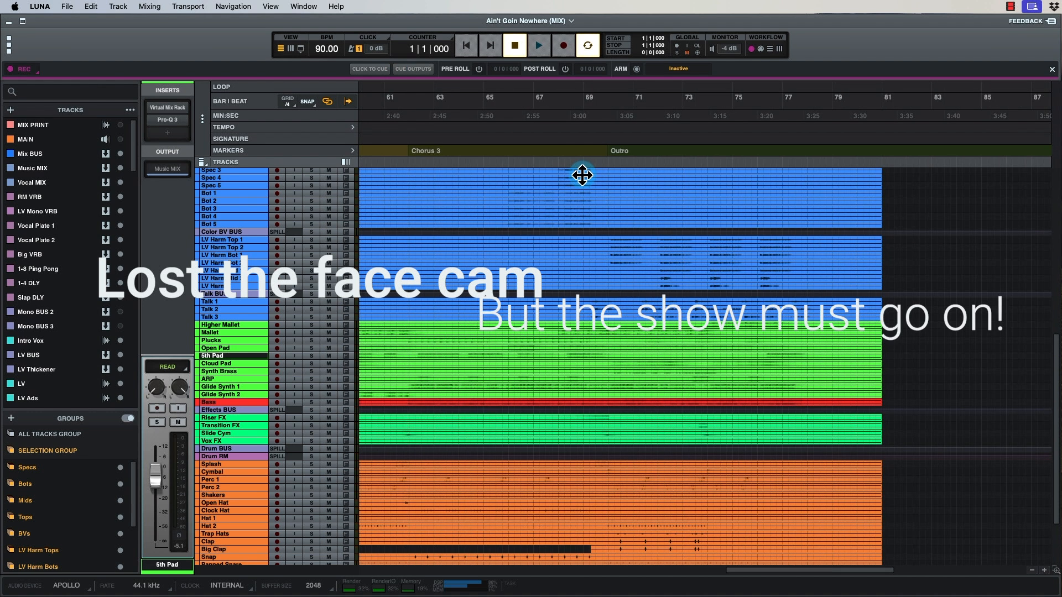
scroll(582, 176, "left", 10)
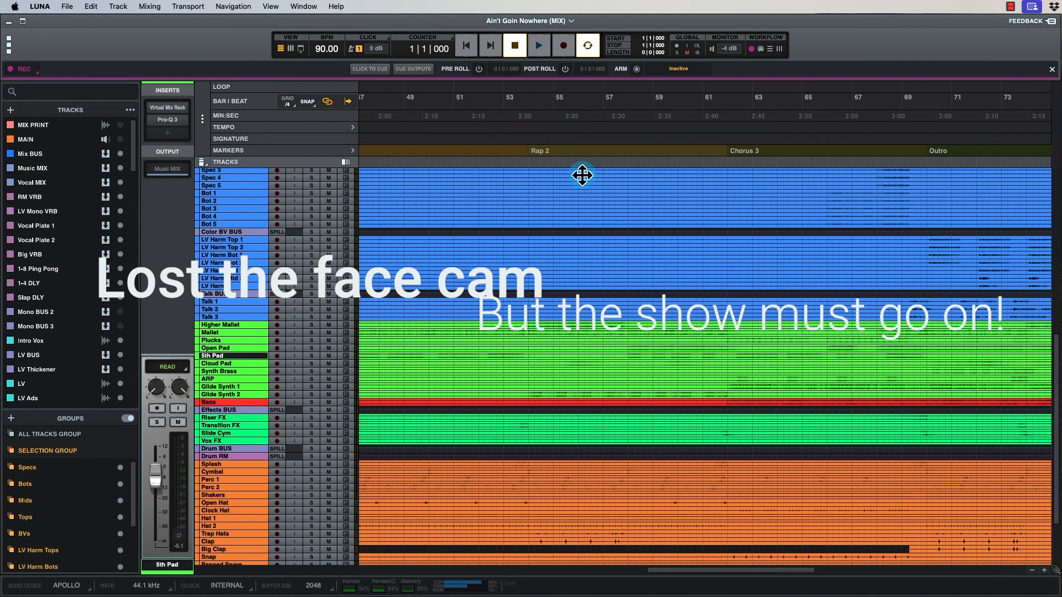
scroll(584, 180, "right", 5)
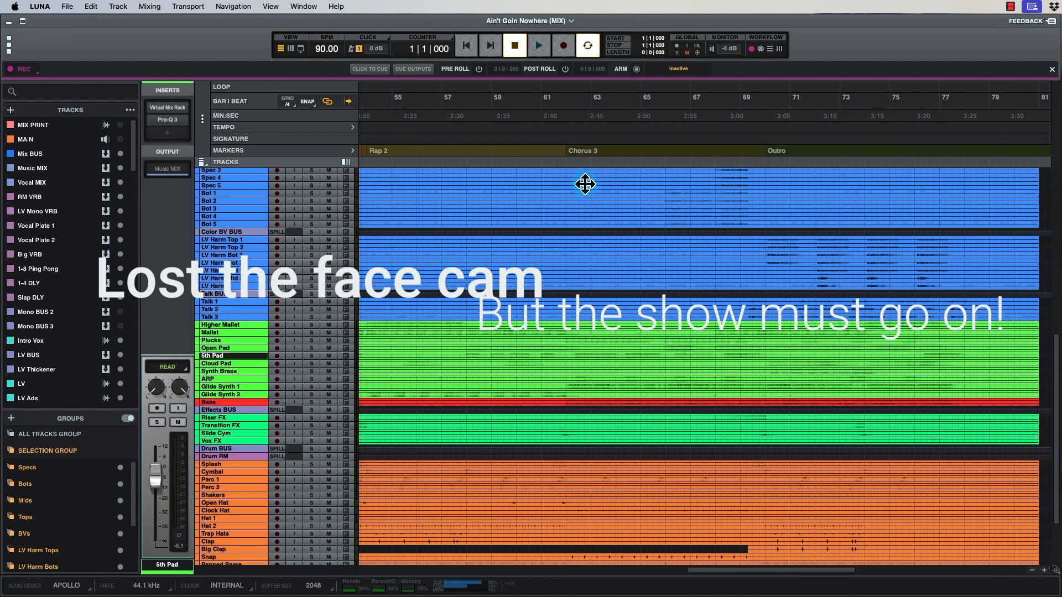
scroll(585, 185, "left", 18)
scroll(585, 184, "left", 1)
key("r")
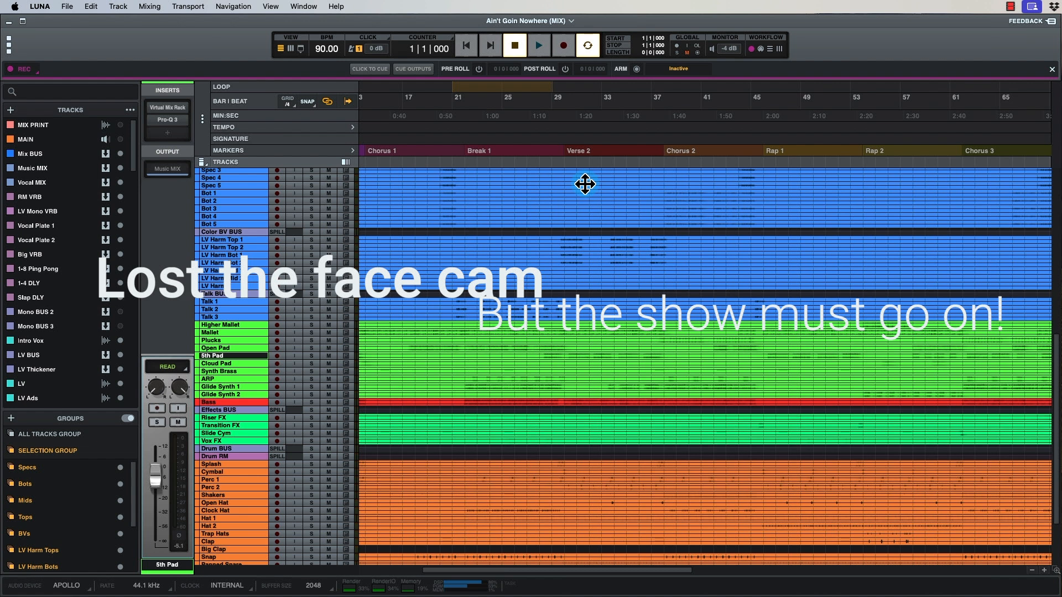
scroll(584, 185, "right", 8)
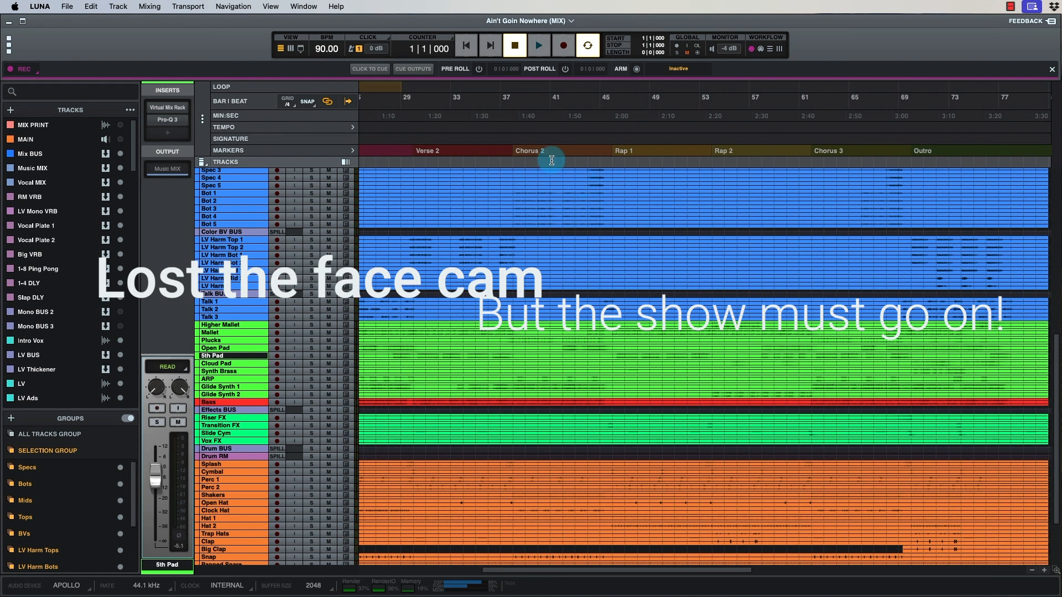
left_click(517, 152)
key("space")
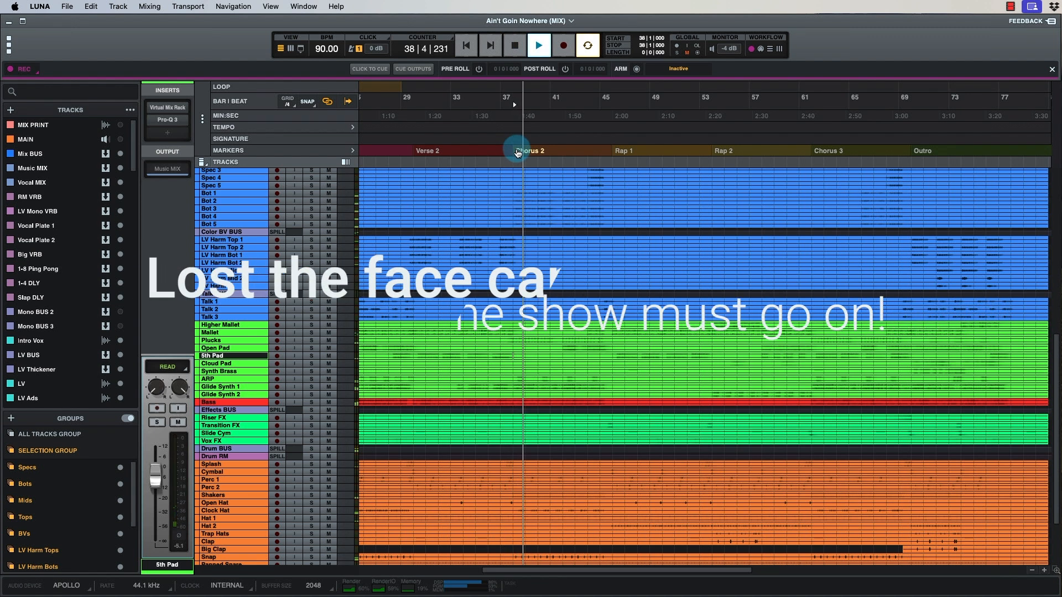
Play the song from the Outro marker at bar 70, stop playback, and select the Outro time range from about bar 70 to bar 78.
scroll(517, 153, "right", 5)
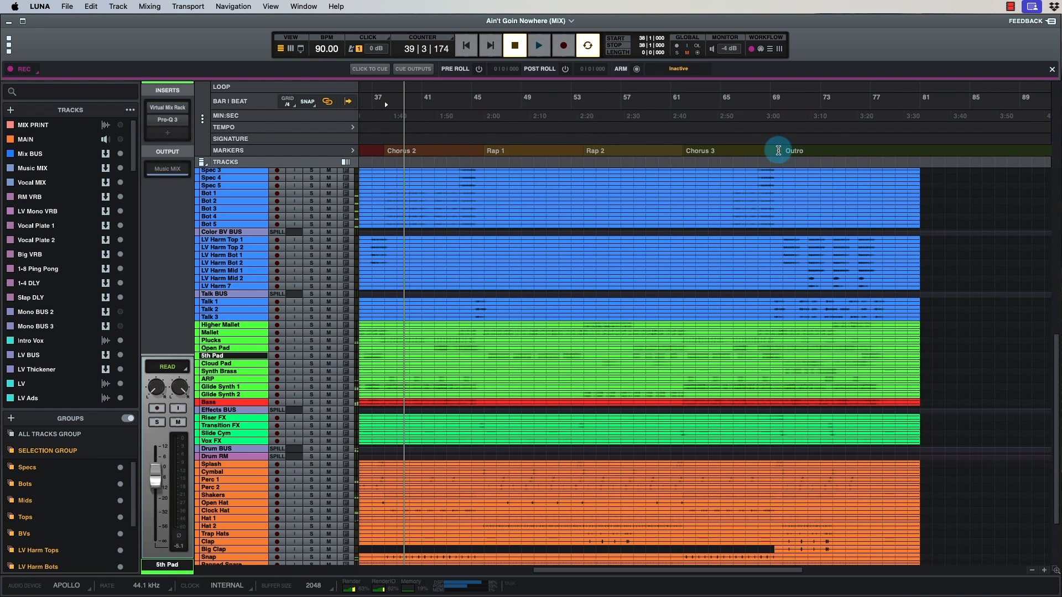
left_click(783, 153)
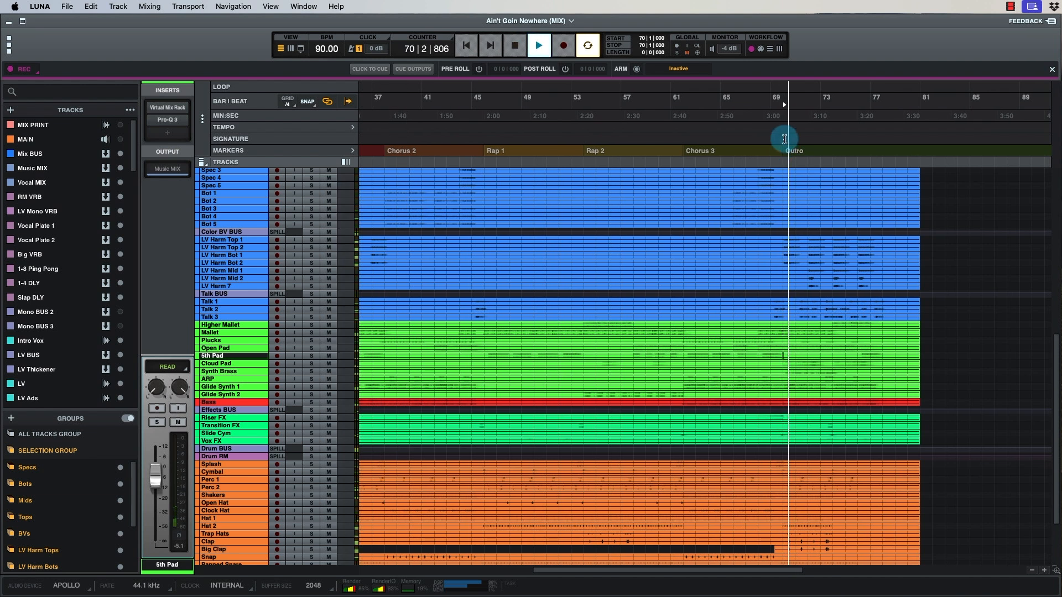
key("space")
left_click_drag(782, 129, 884, 257)
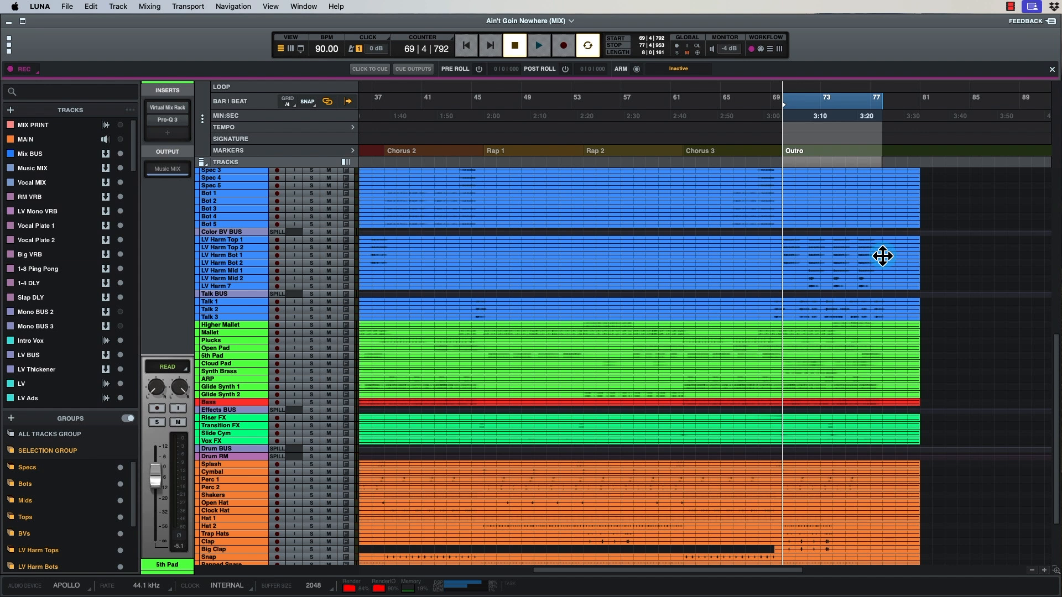
Show the mixer, open the Virtual Mix Rack on the Mix BUS's first insert, and watch its VU meter while the Outro plays.
key("super+equal")
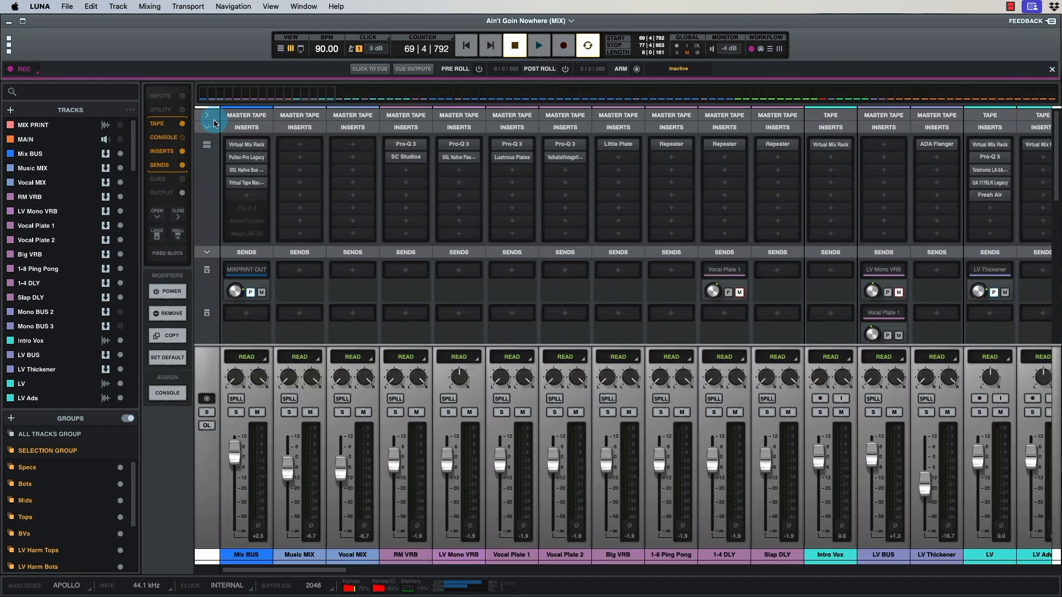
left_click(247, 146)
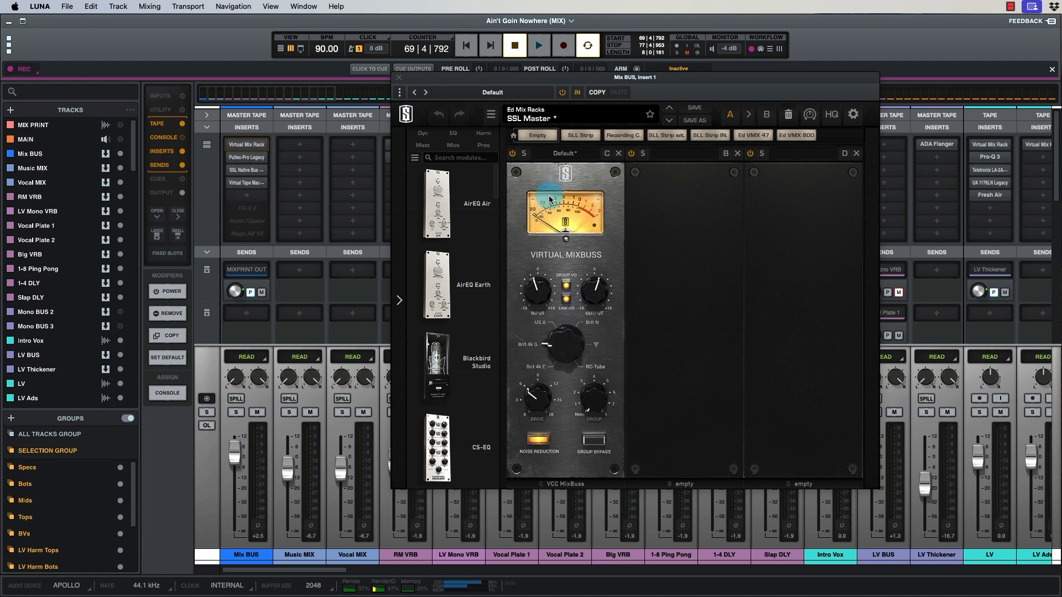
left_click(562, 283)
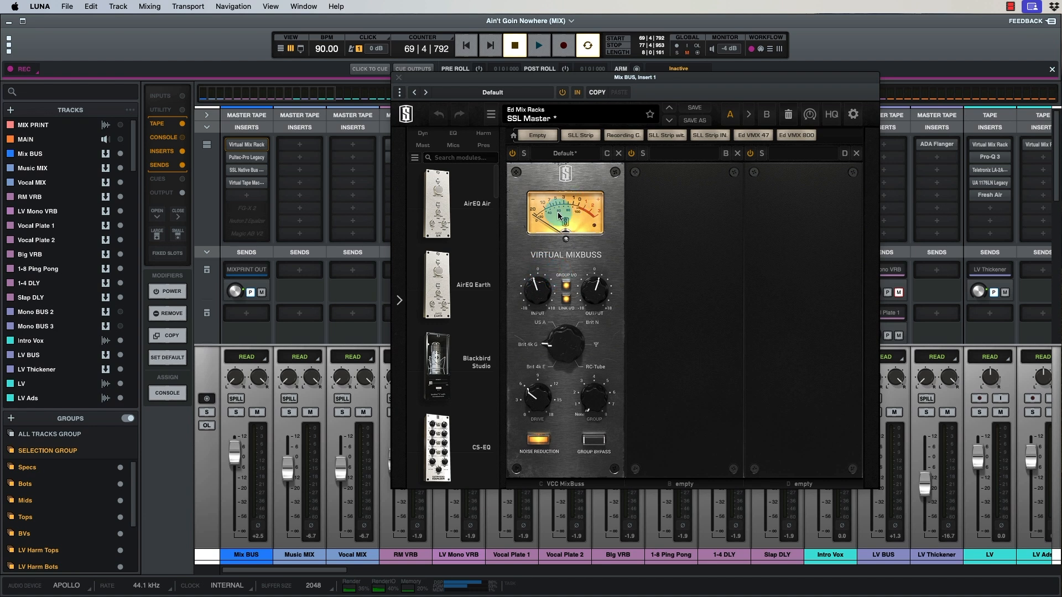
key("space")
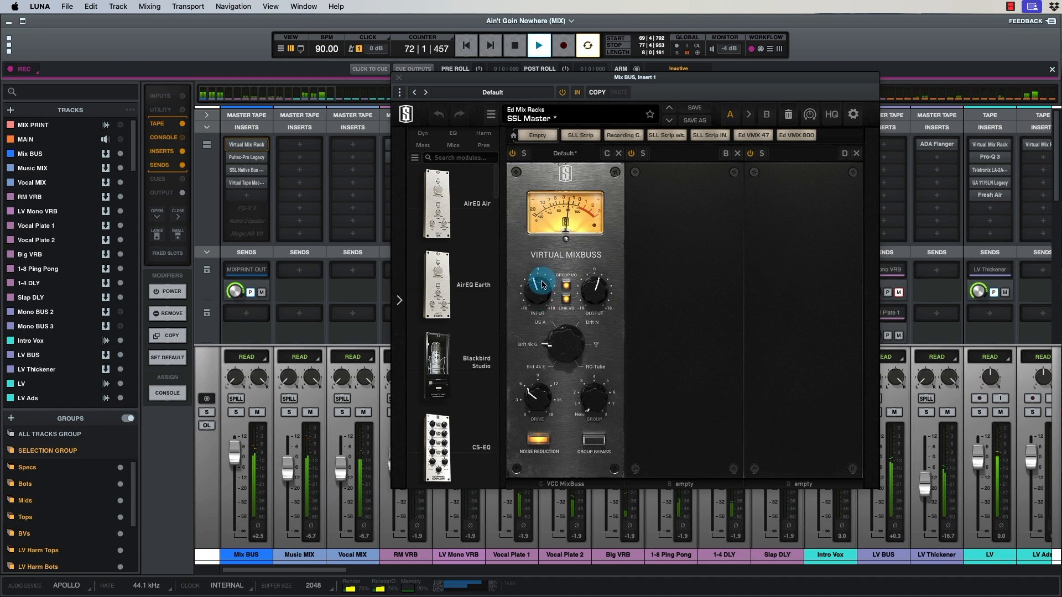
key("space")
Move the Virtual Mix Rack window clear of the Mix BUS fader and check the channel's level meter while the Outro plays.
left_click_drag(435, 76, 560, 128)
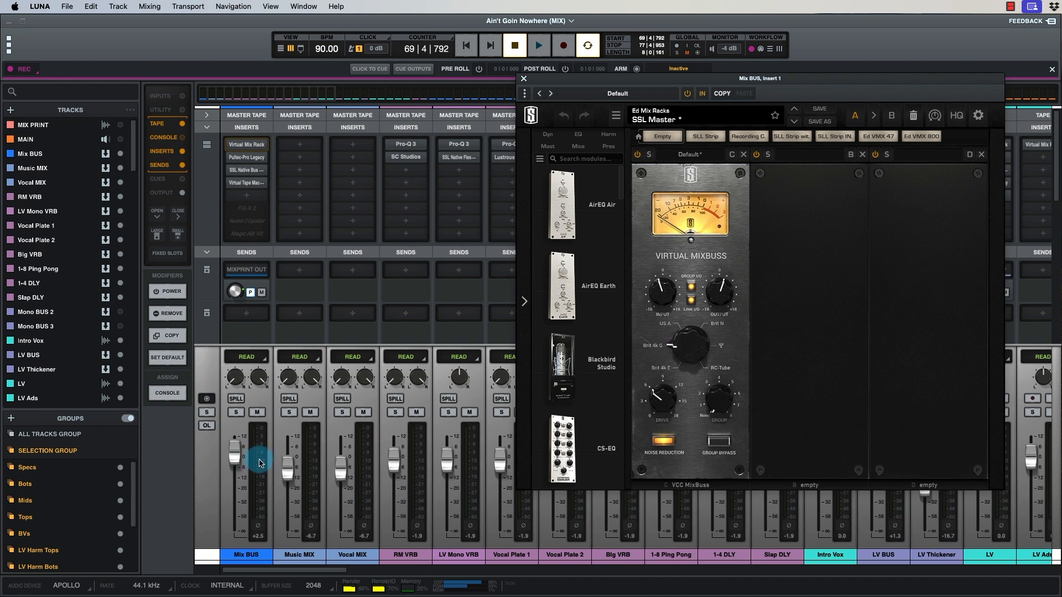
key("space")
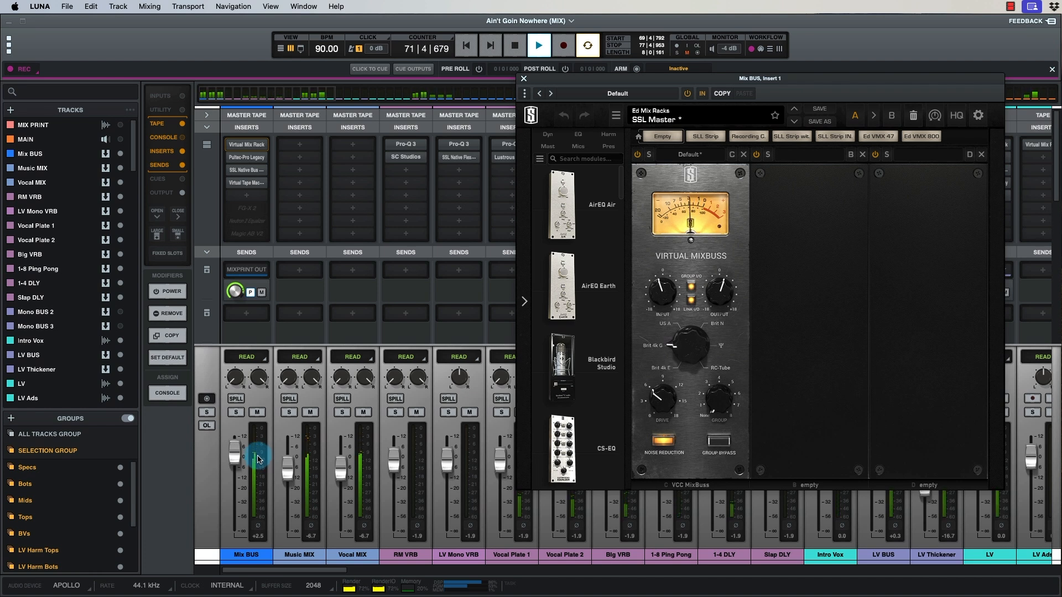
key("space")
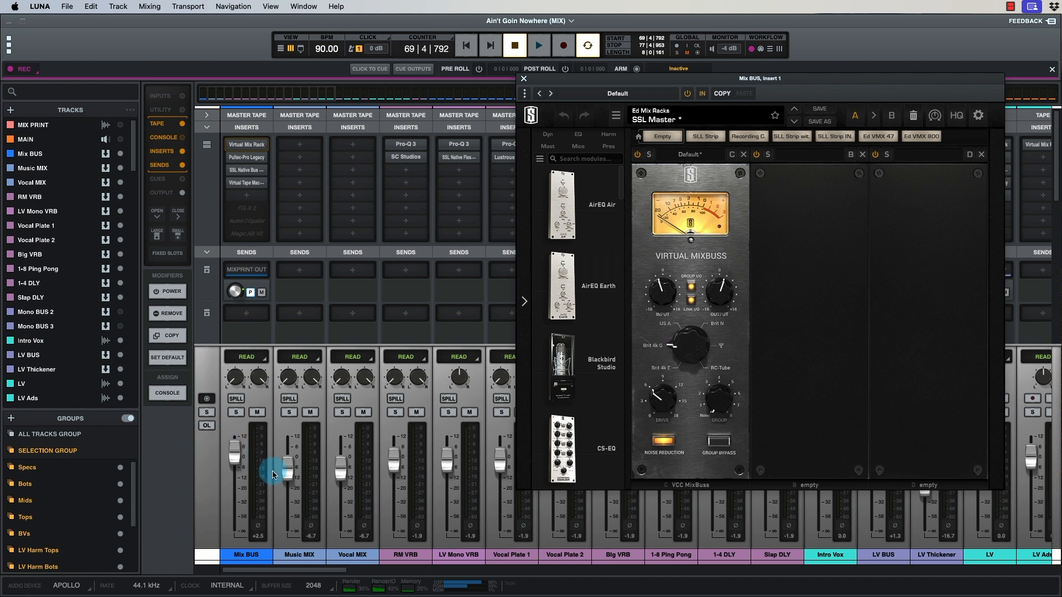
Highlight the channels from Music MIX through Slap DLY, and leave only the Mix BUS channel selected.
left_click(307, 555)
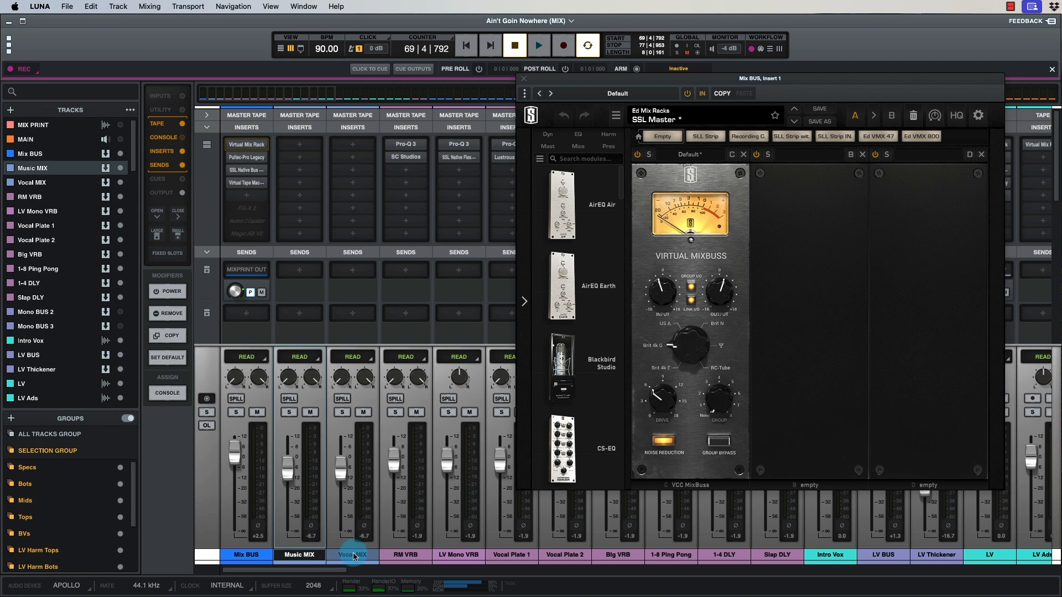
left_click(775, 555, "shift")
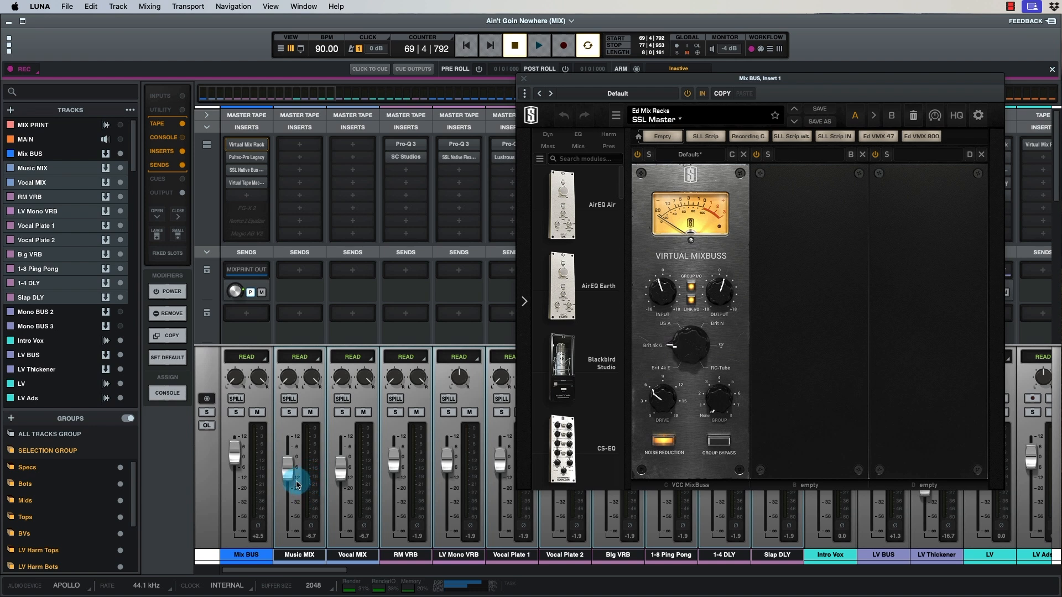
left_click(256, 554)
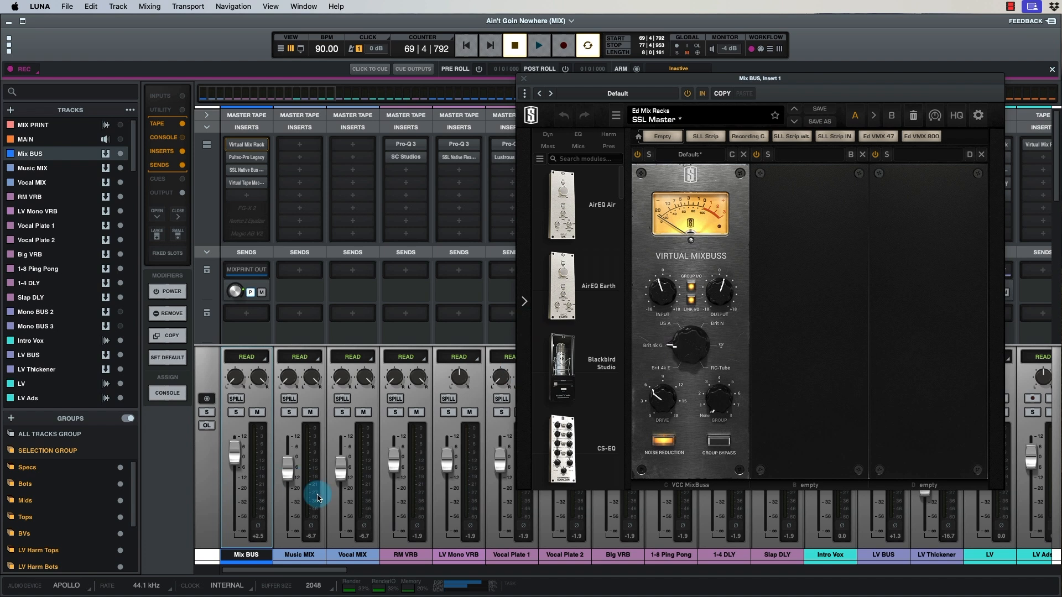
Reposition the Virtual Mix Rack window, play the Outro while checking the Virtual Mixbuss input controls, and close the window.
left_click_drag(636, 81, 519, 118)
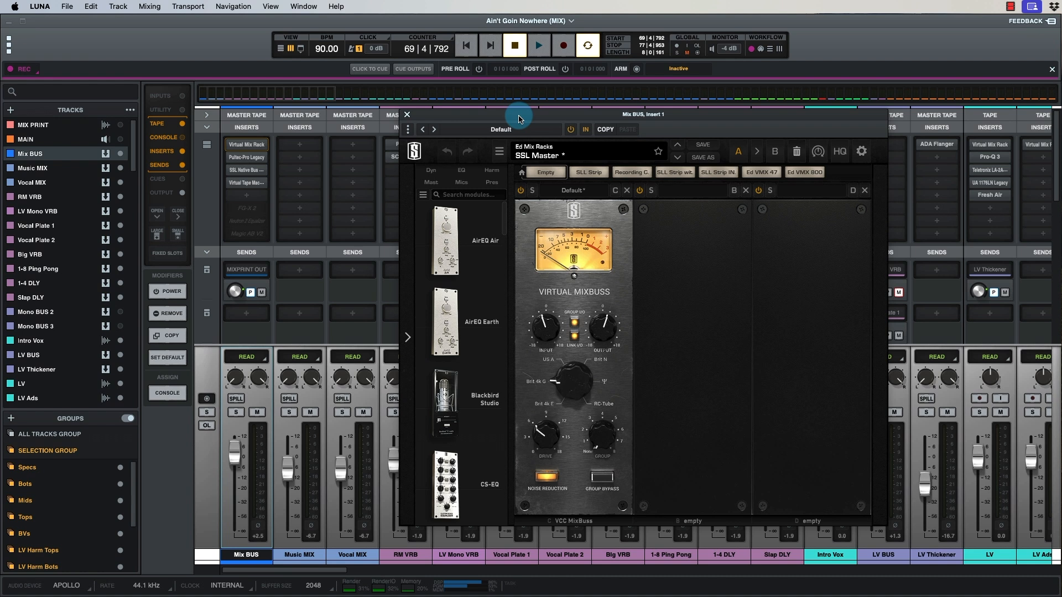
left_click_drag(554, 122, 548, 111)
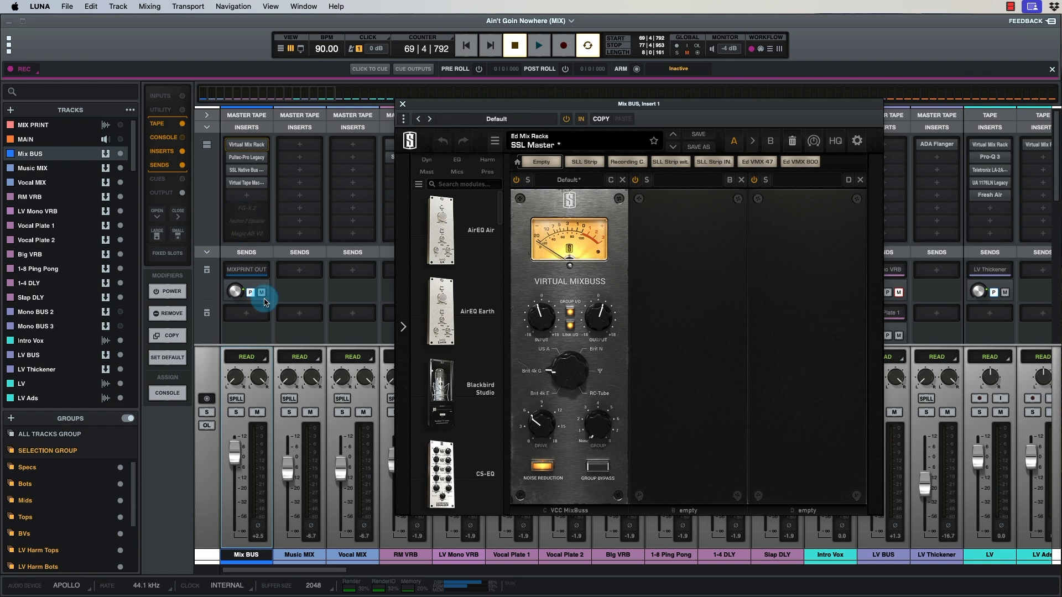
key("space")
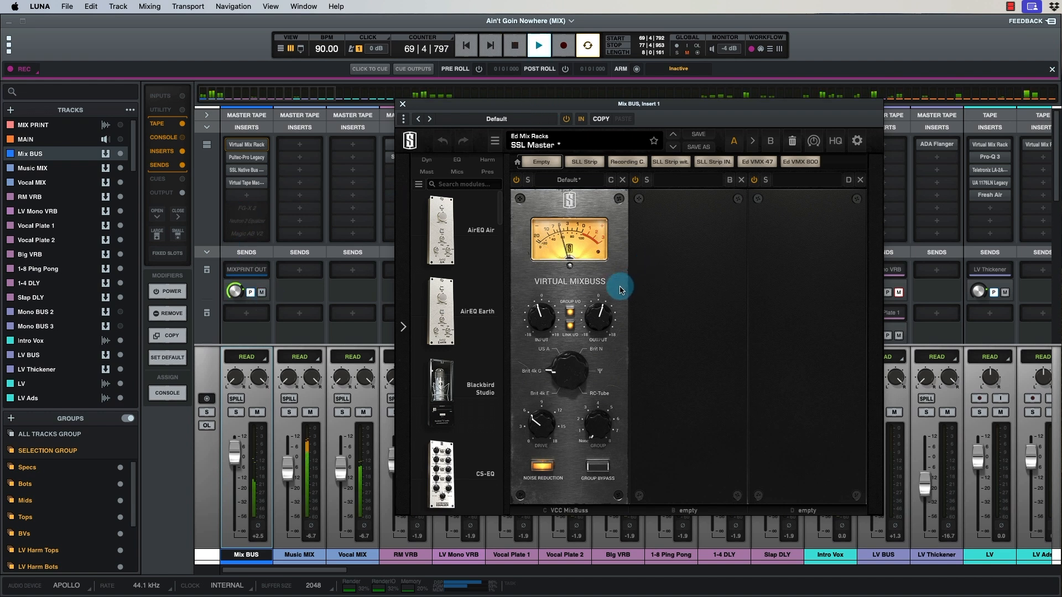
left_click(572, 314)
left_click_drag(542, 316, 542, 320)
left_click(403, 104)
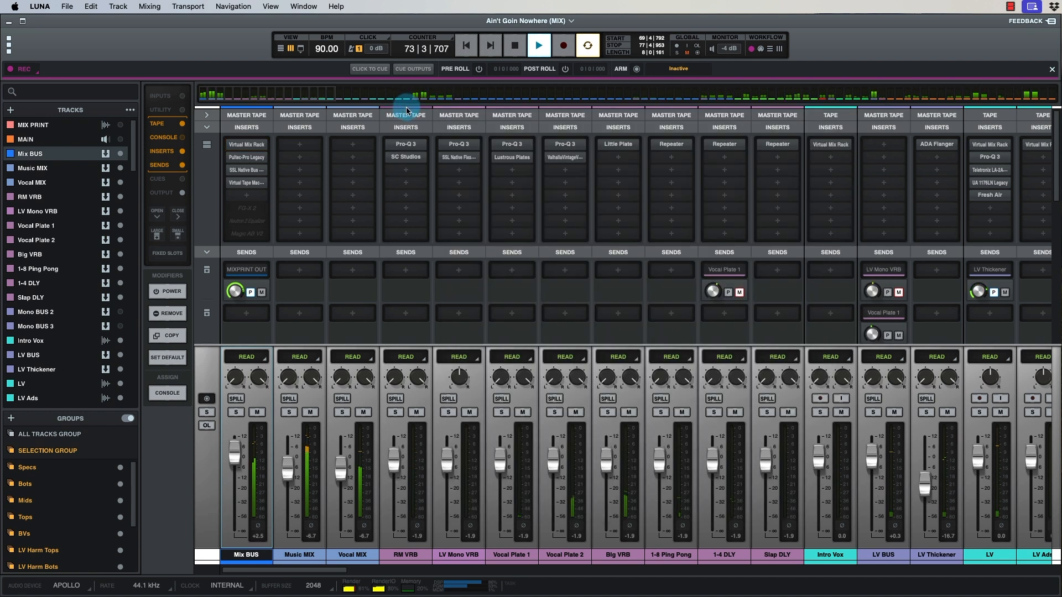
Stop playback, move the SSL Native Bus Compressor above the Pultec-Pro on the Mix BUS, and open the compressor.
key("space")
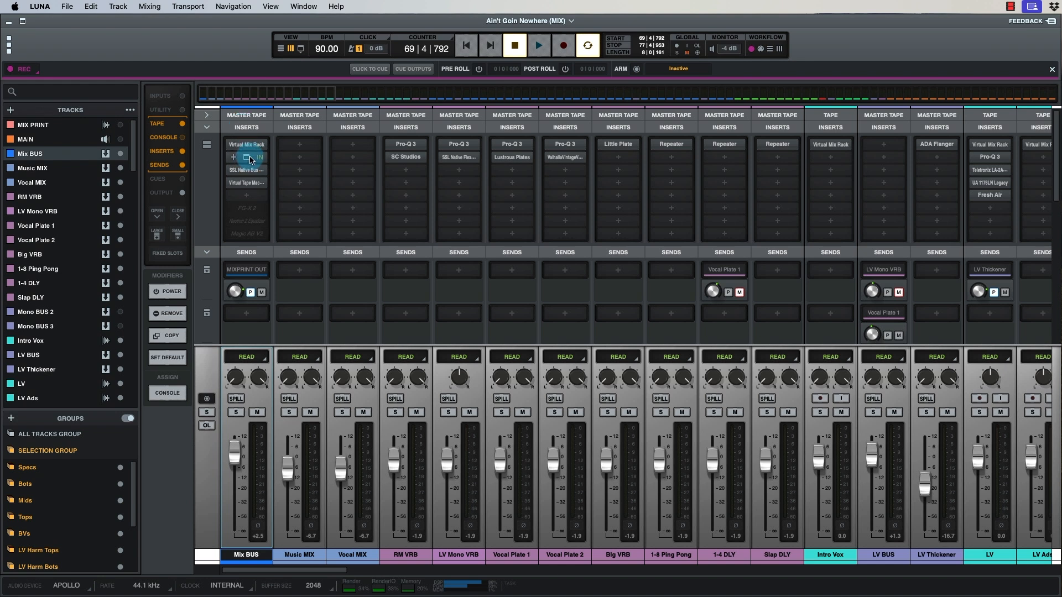
left_click_drag(250, 173, 249, 157)
mouse_move(252, 175)
left_click(246, 160)
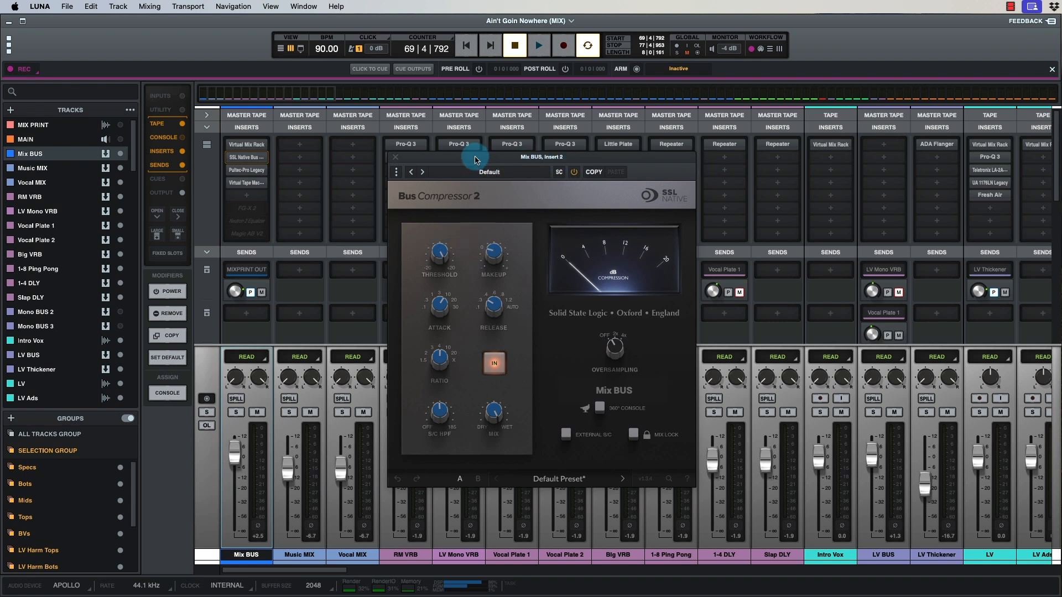
left_click_drag(477, 156, 500, 153)
Inspect the bus compressor's sidechain high-pass filter and ratio settings.
mouse_move(525, 246)
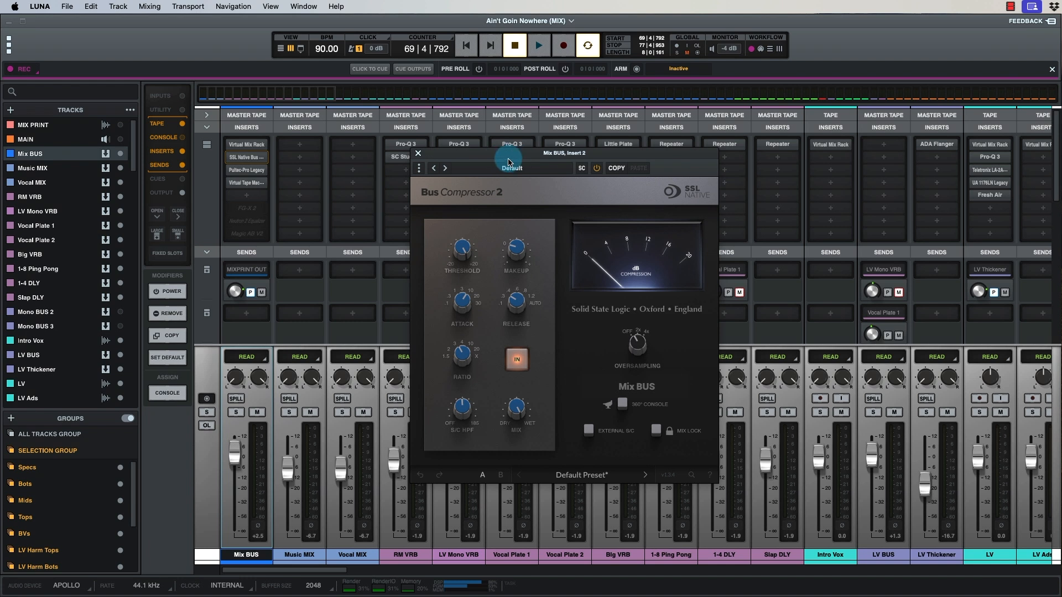
mouse_move(463, 412)
mouse_move(459, 408)
left_mouse_down()
mouse_move(457, 426)
mouse_move(467, 395)
mouse_move(462, 413)
left_mouse_up()
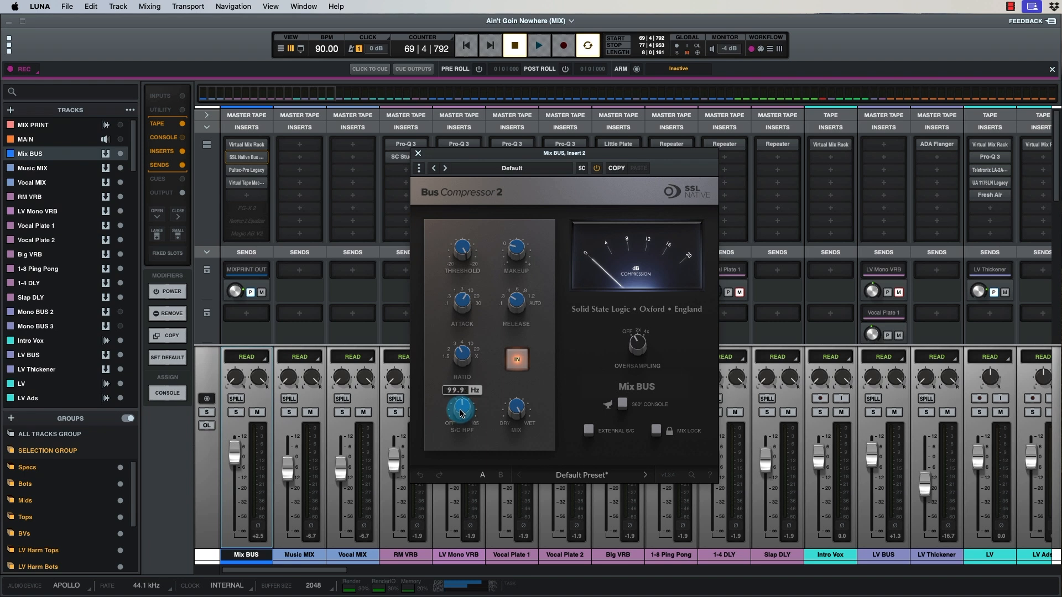
left_click_drag(461, 413, 461, 412)
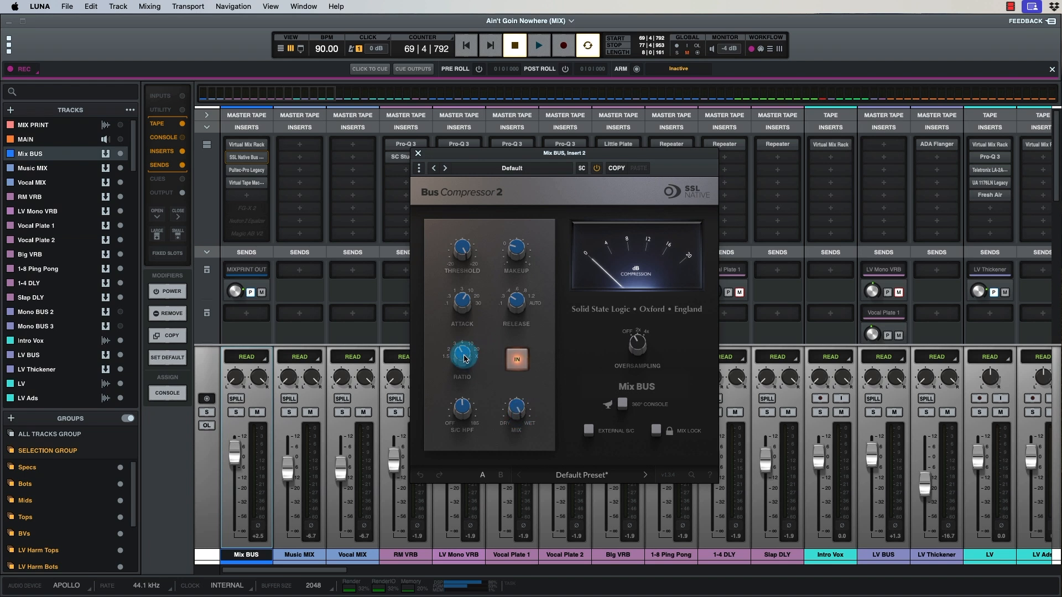
mouse_move(463, 412)
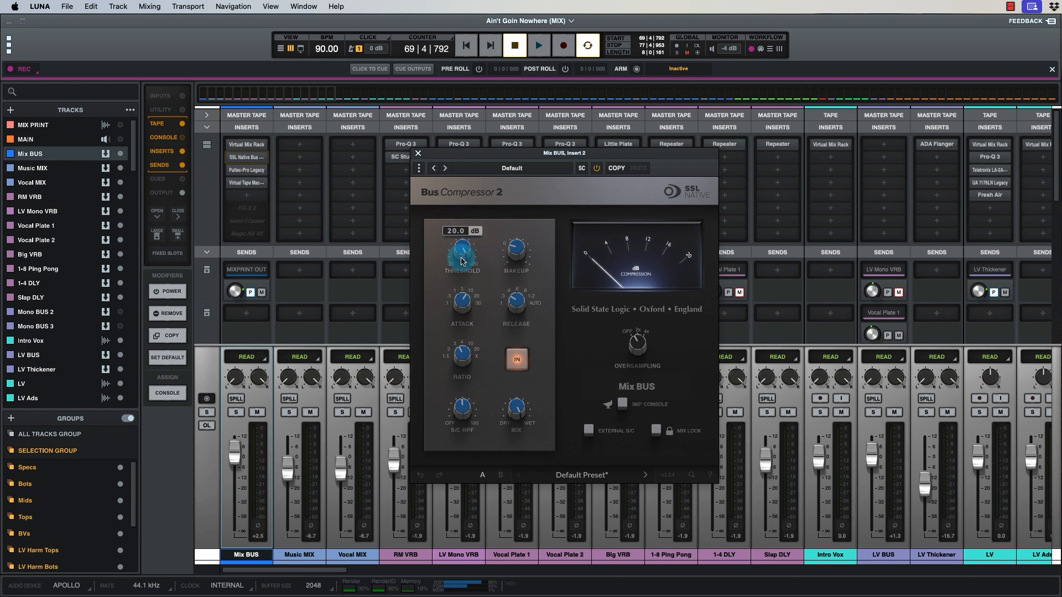
During Outro playback, set the bus compressor's threshold to 8.2 dB and its makeup gain to about 2.5 dB.
key("space")
left_click_drag(463, 255, 458, 290)
left_click_drag(518, 250, 522, 238)
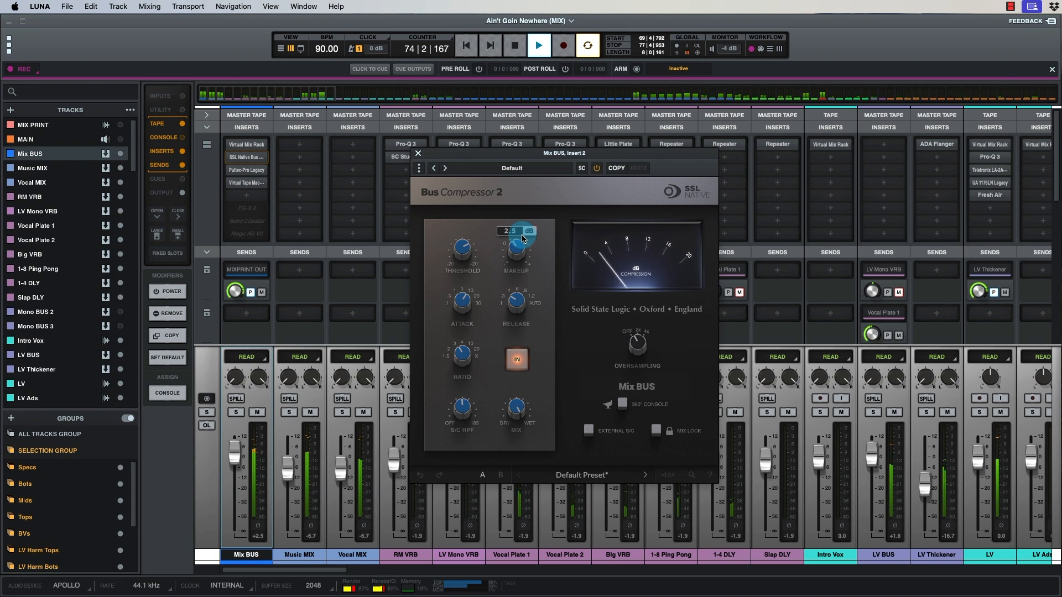
left_click_drag(514, 250, 516, 247)
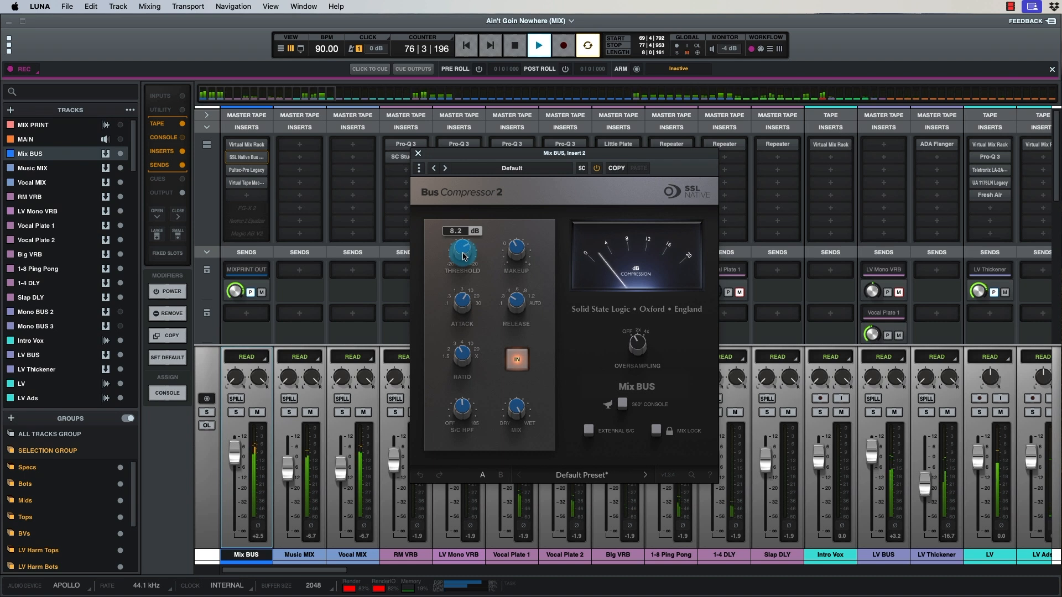
Replay the Outro, set the compressor's threshold to 9.0 dB, stop playback, and copy the plugin settings.
key("space")
key("space")
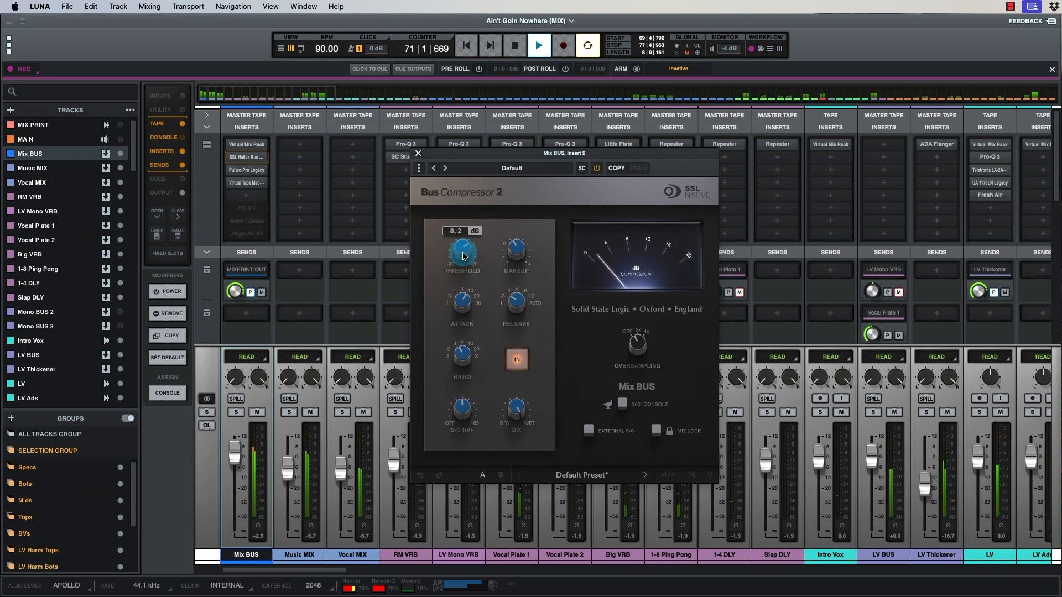
left_click_drag(463, 253, 462, 250)
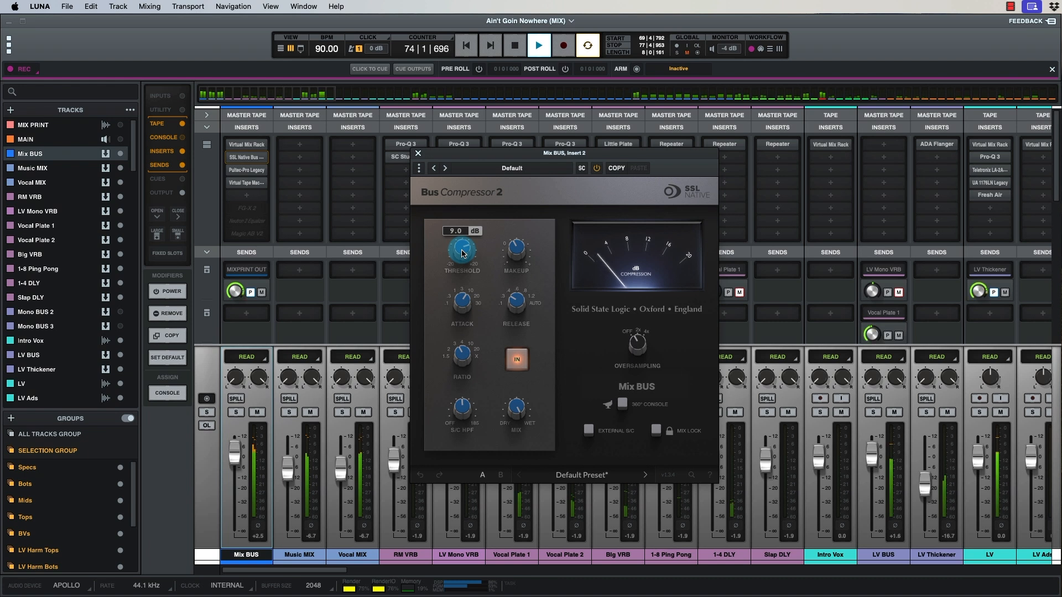
key("space")
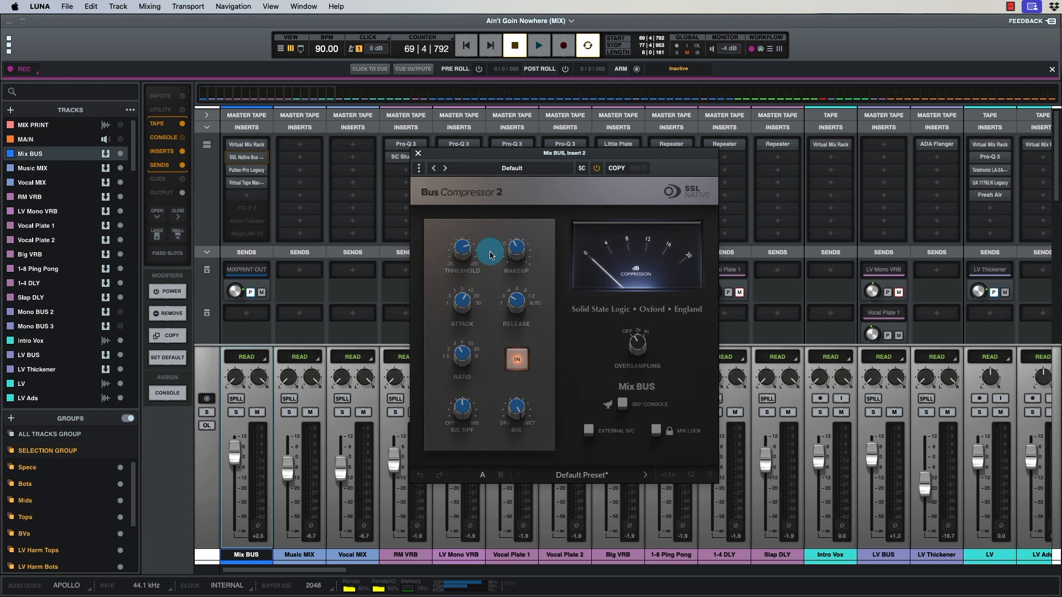
left_click(616, 168)
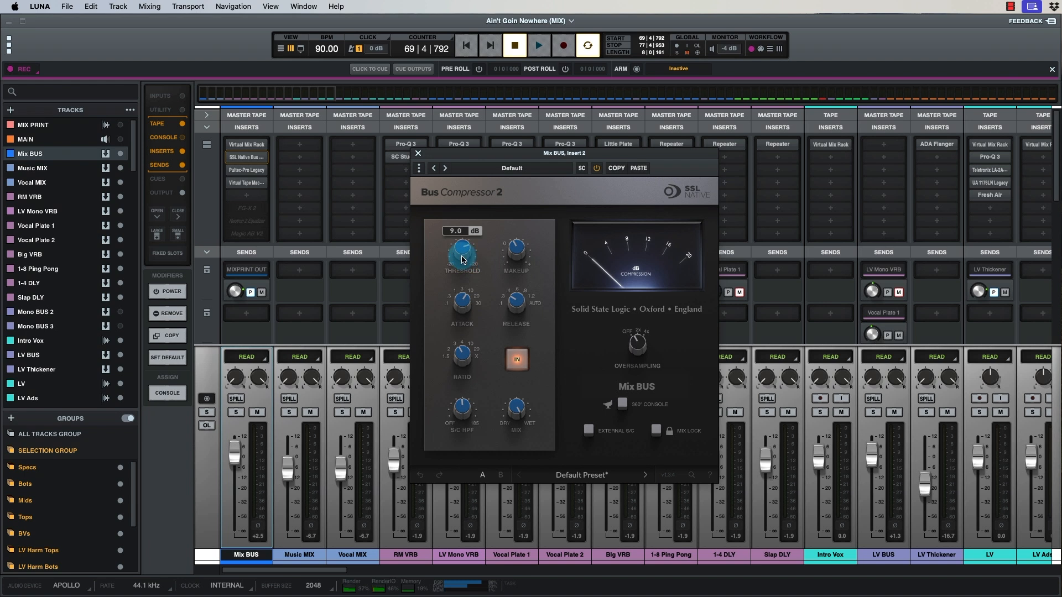
Try a threshold of -10.4 dB on the bus compressor during playback and raise it back to light compression.
key("space")
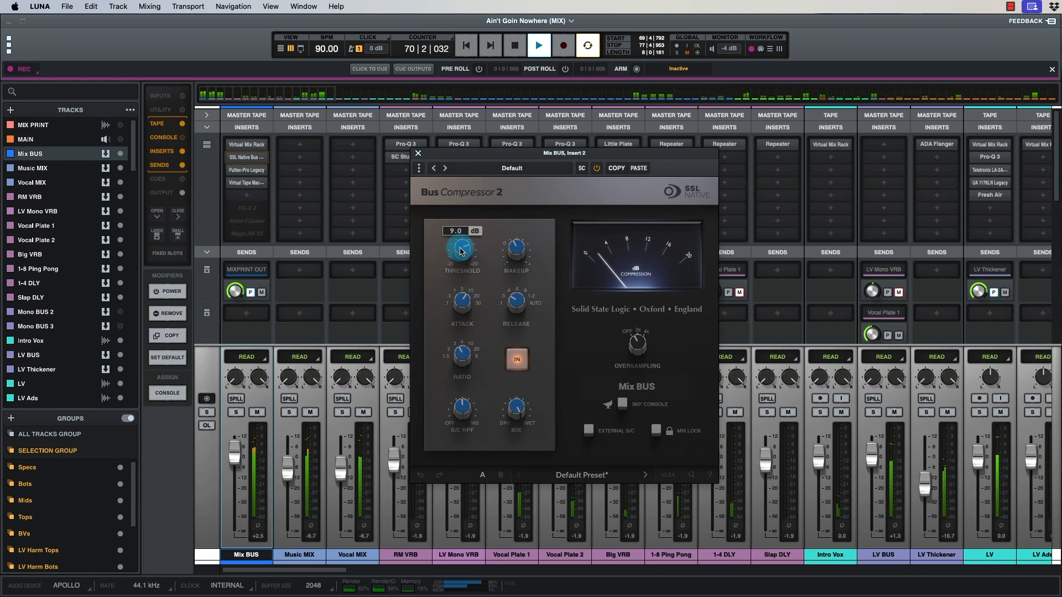
left_click_drag(460, 254, 457, 313)
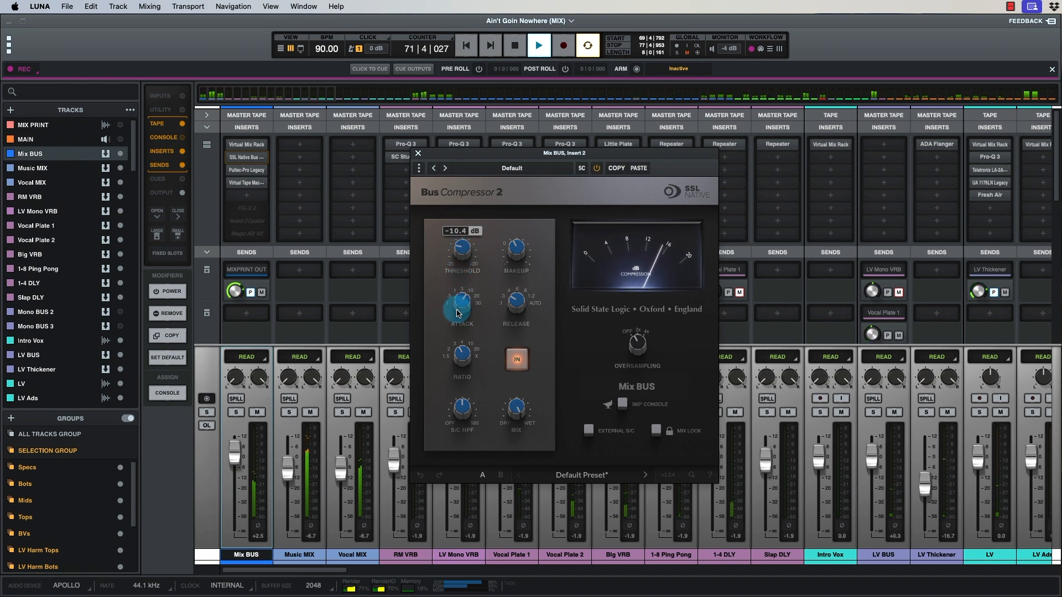
left_click_drag(457, 313, 458, 275)
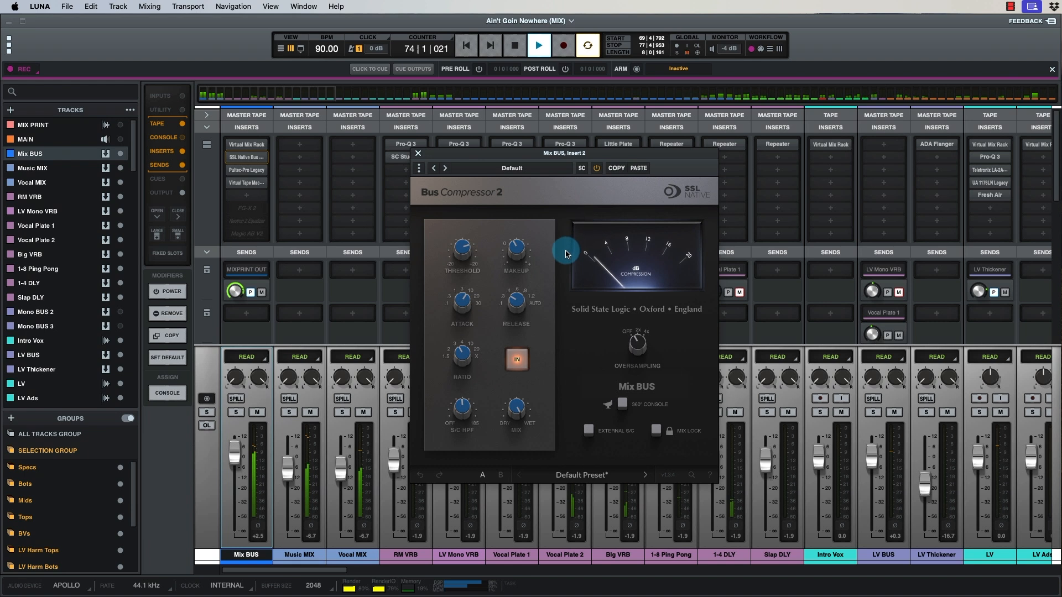
Compare the Outro with the bus compressor bypassed and engaged over repeated playback, leaving the compressor engaged and playback stopped.
left_click(520, 363)
key("space")
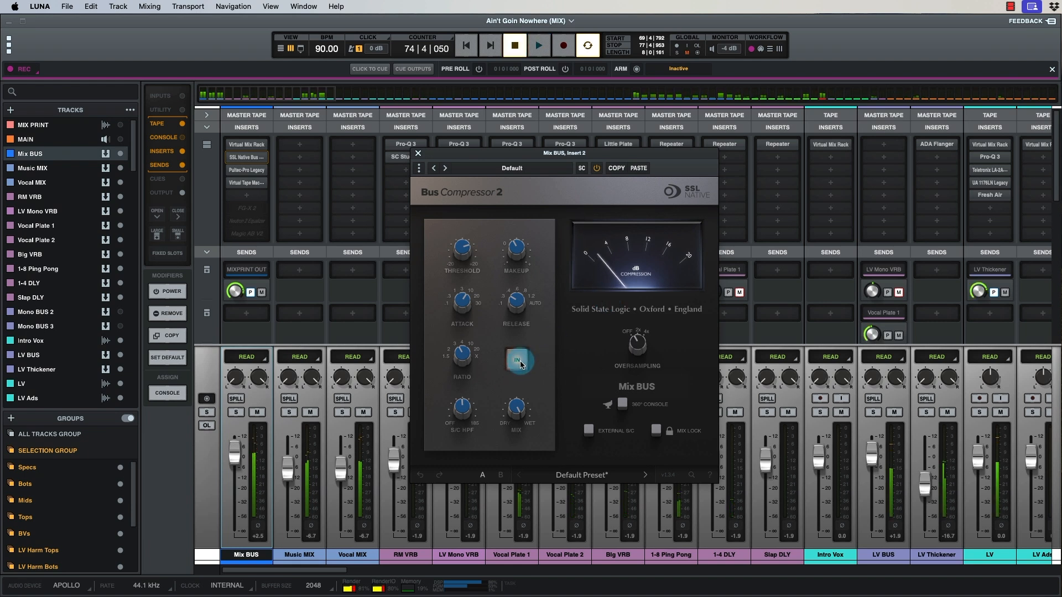
key("space")
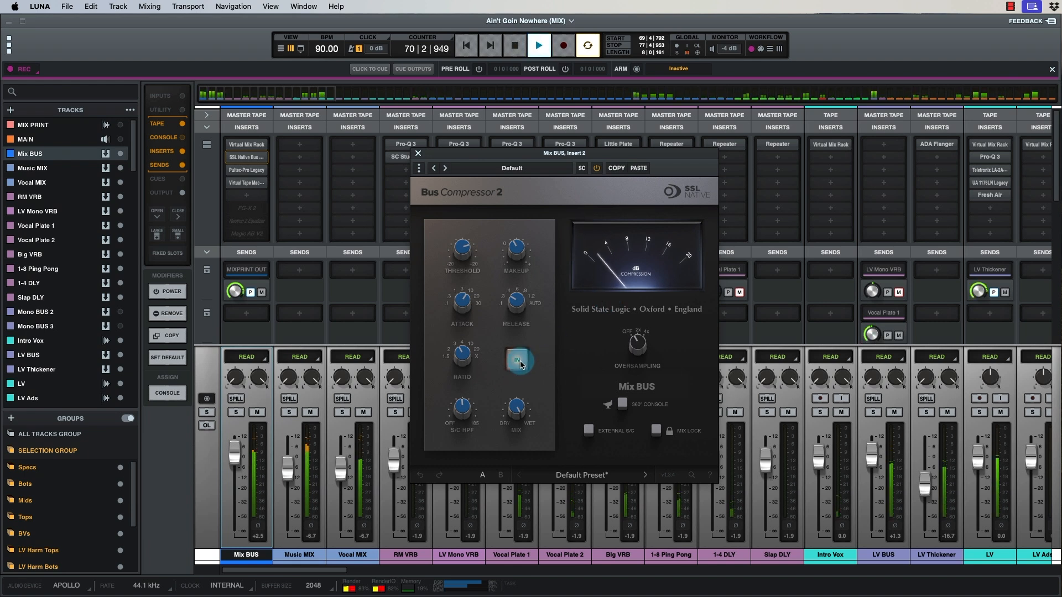
left_click(521, 363)
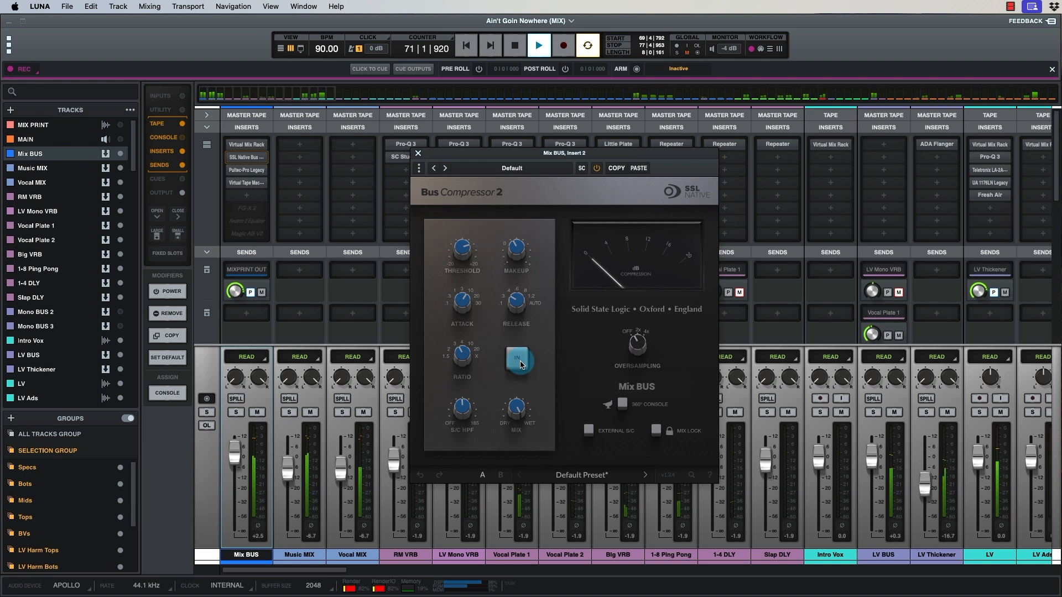
left_click(520, 363)
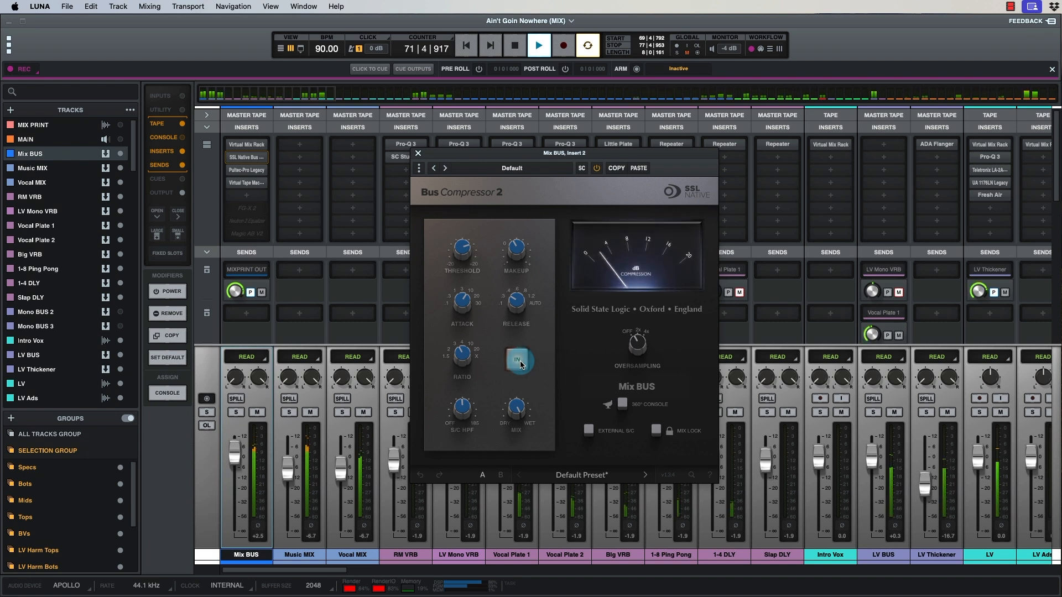
key("space")
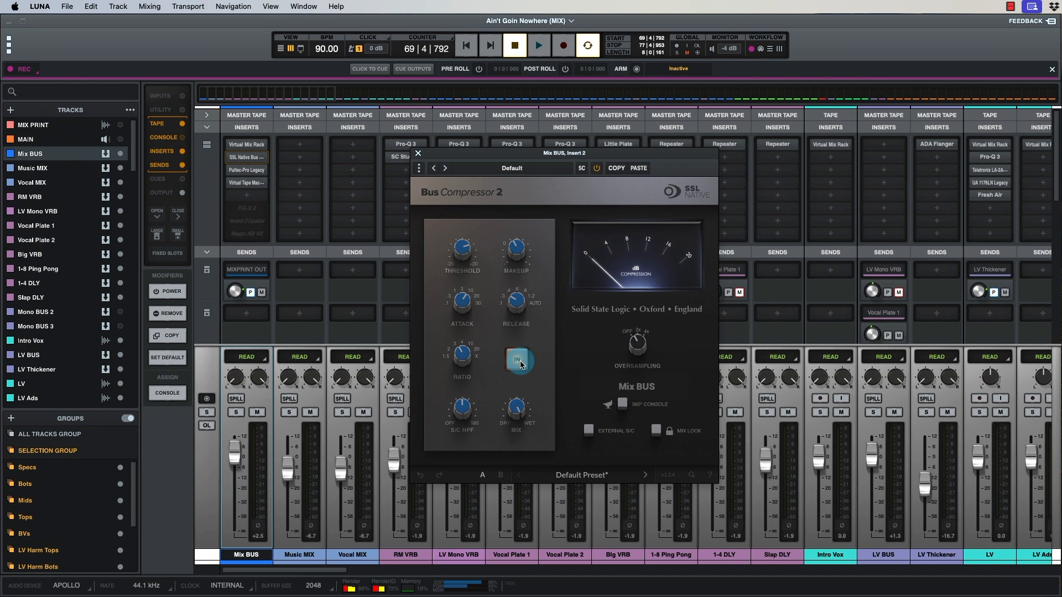
left_click(519, 360)
key("space")
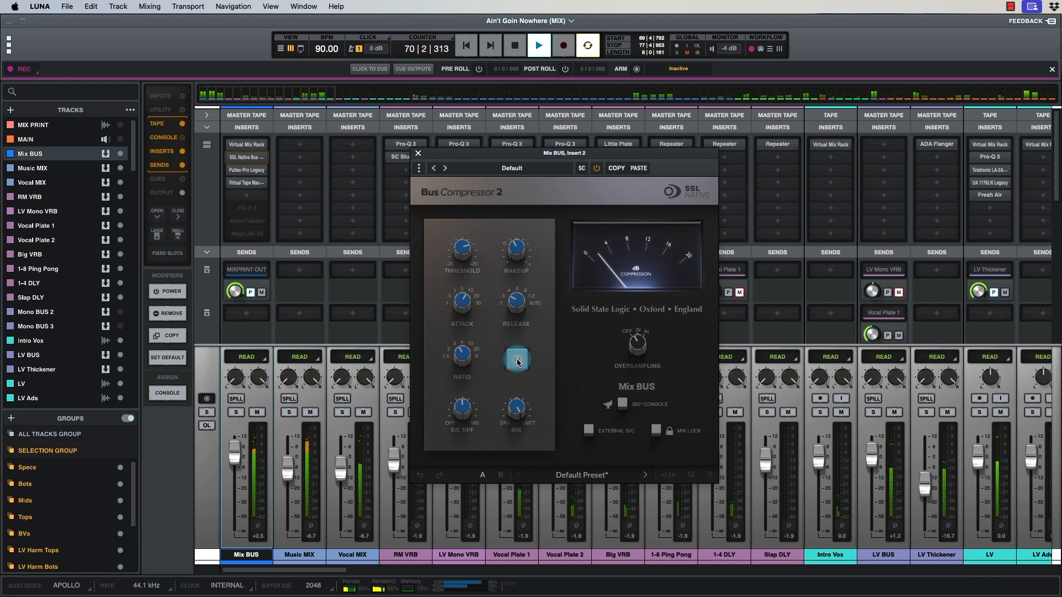
left_click(518, 363)
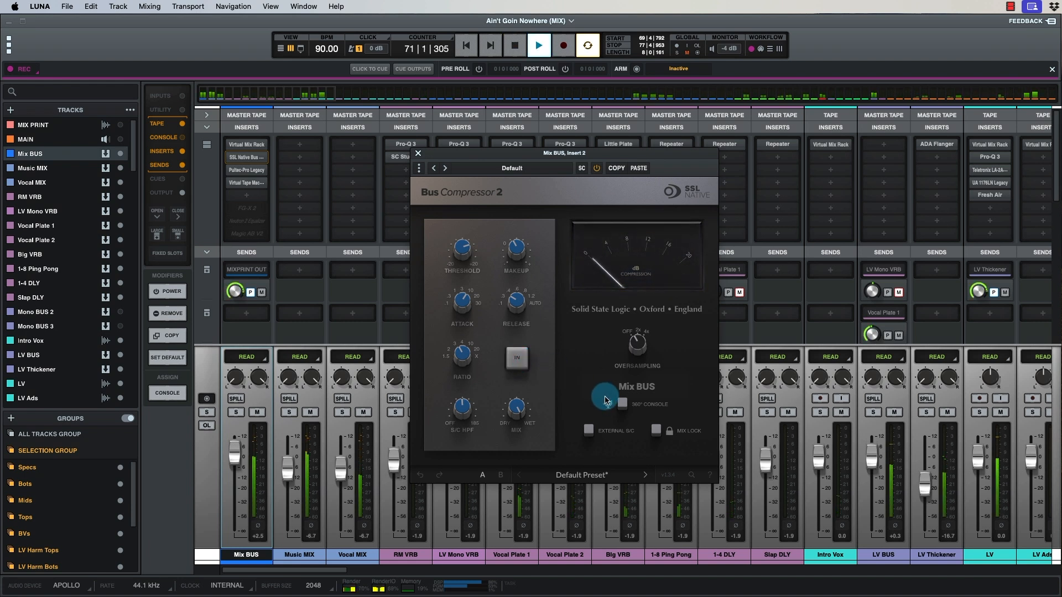
left_click(516, 360)
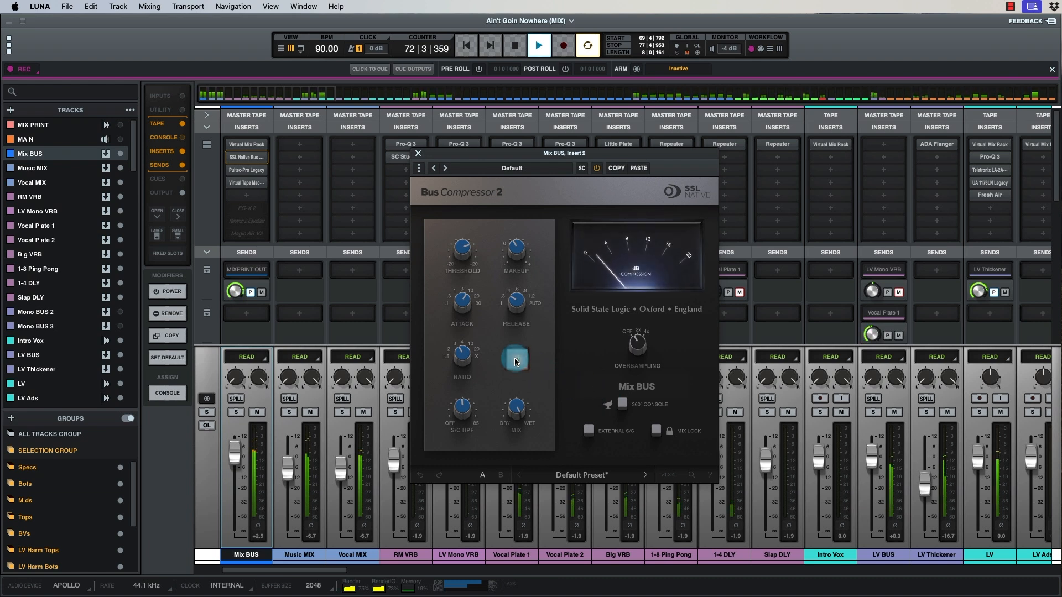
key("space")
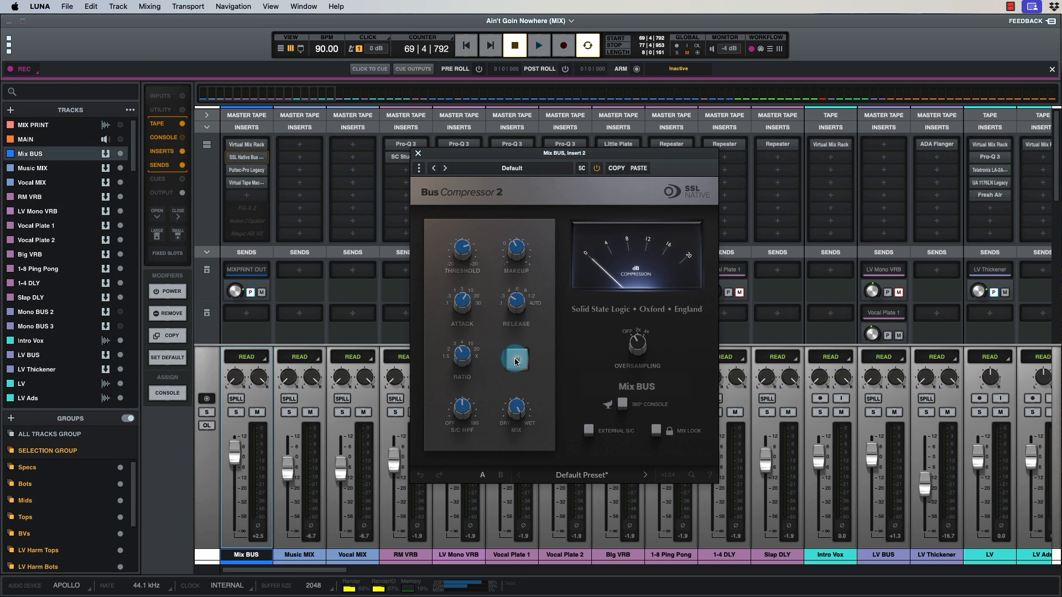
left_click(516, 362)
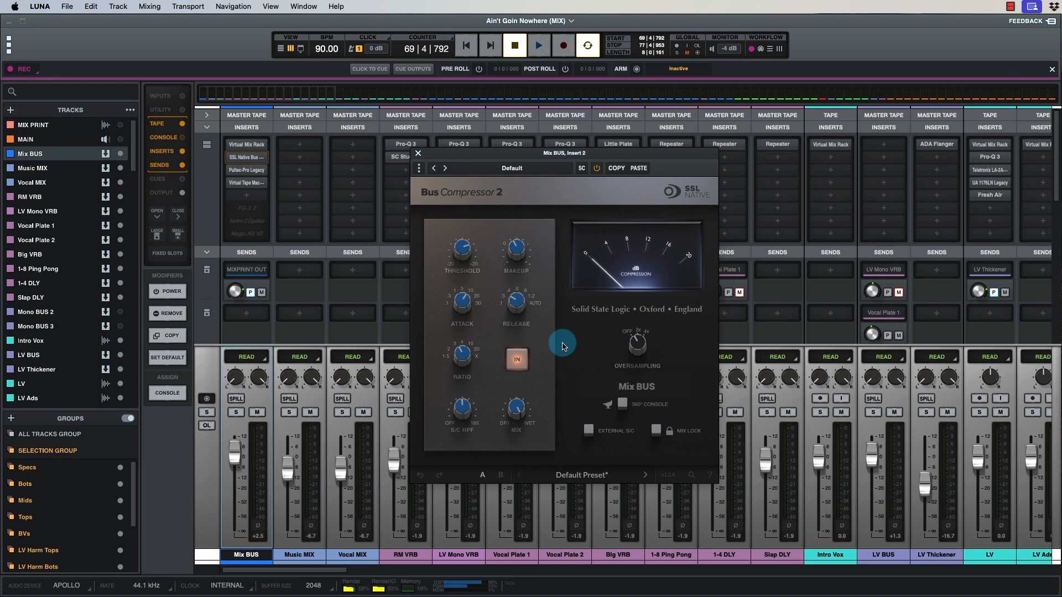
Check the bus compressor's threshold setting and close the compressor.
left_click(465, 247)
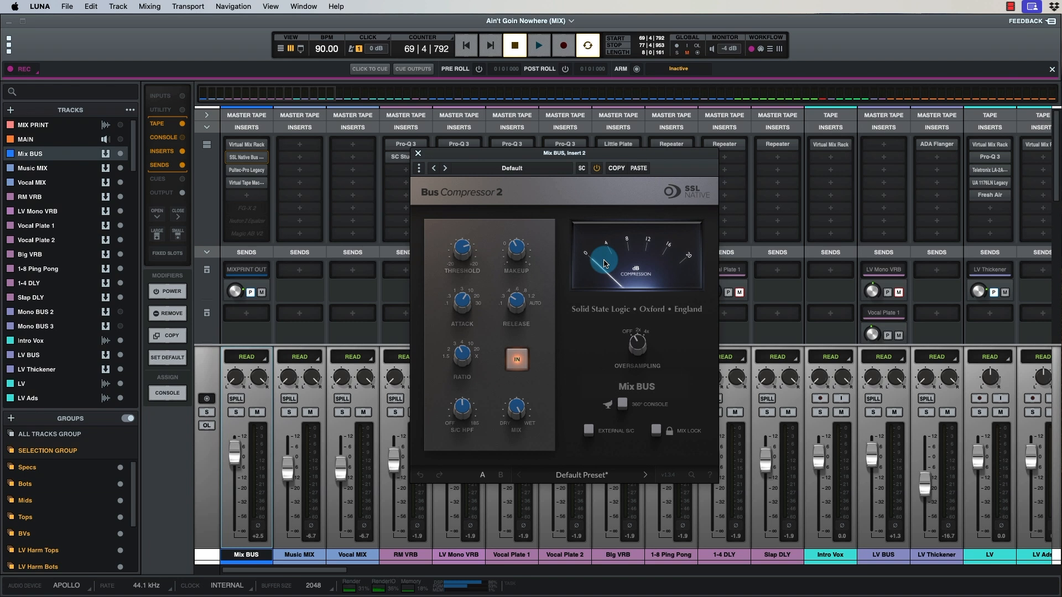
mouse_move(461, 257)
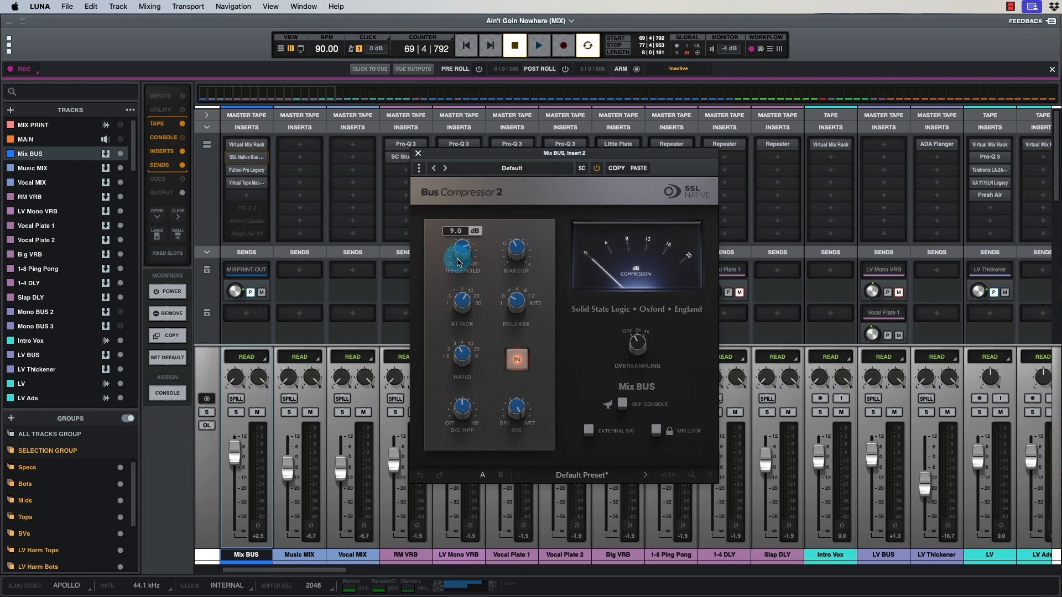
left_click(418, 155)
Open the Mix BUS Pultec-Pro Legacy equalizer, move its window clear of the inserts, and audition it during Outro playback.
mouse_move(247, 173)
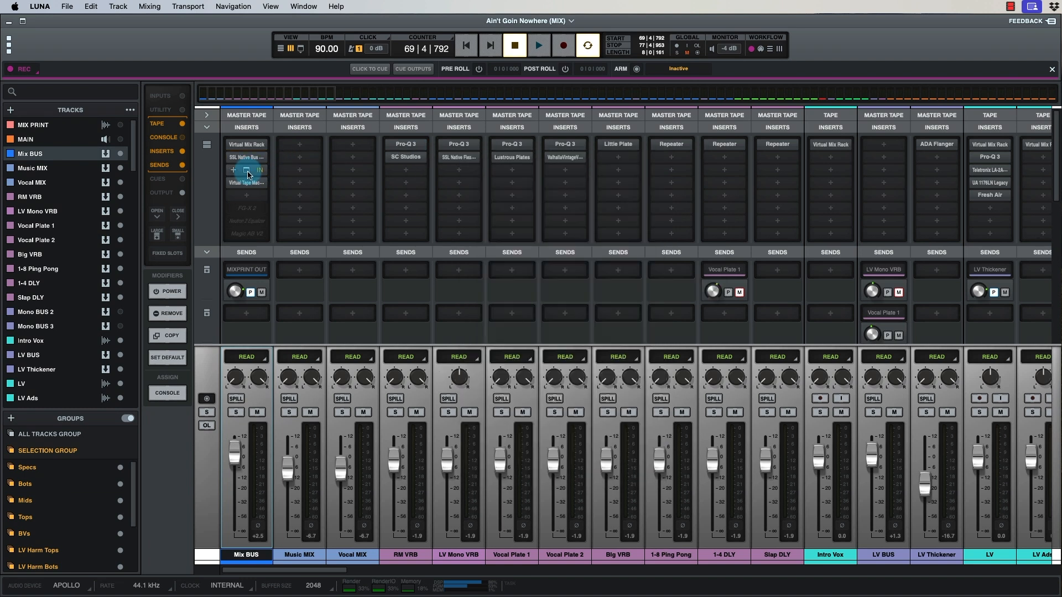
left_click(246, 173)
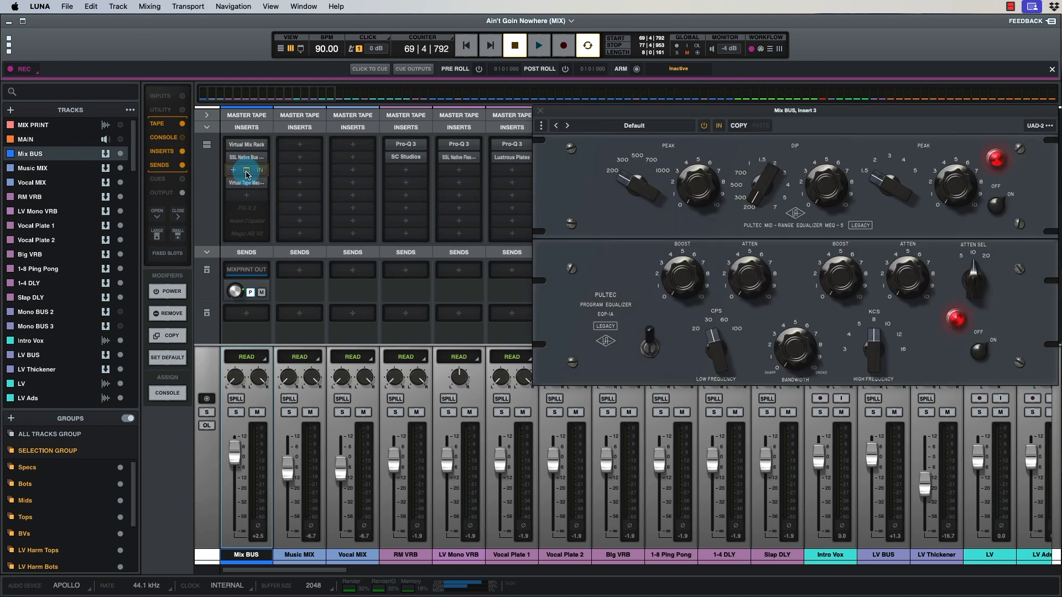
left_click_drag(840, 116, 646, 144)
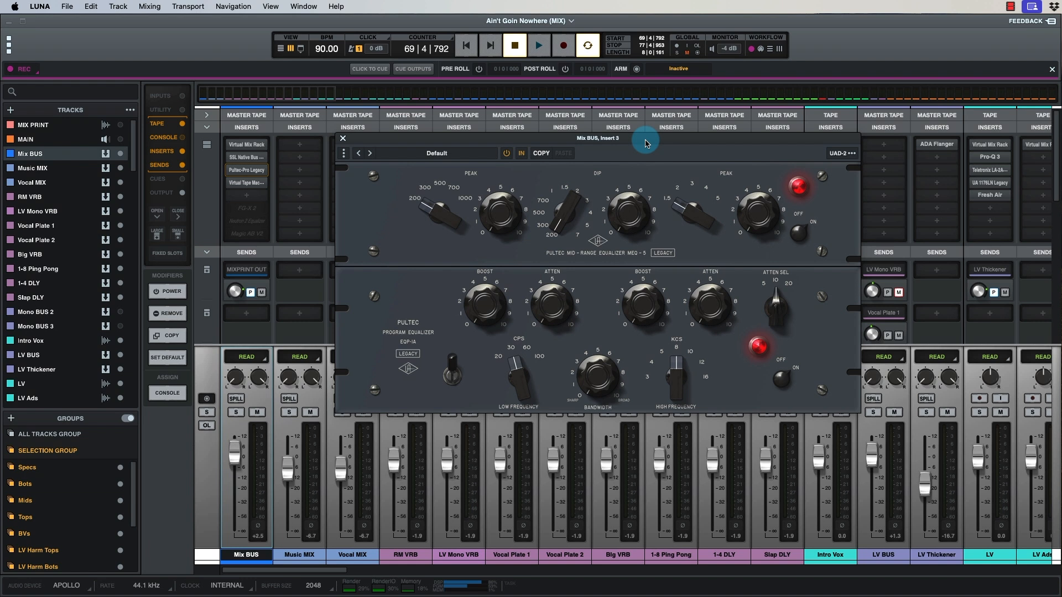
key("space")
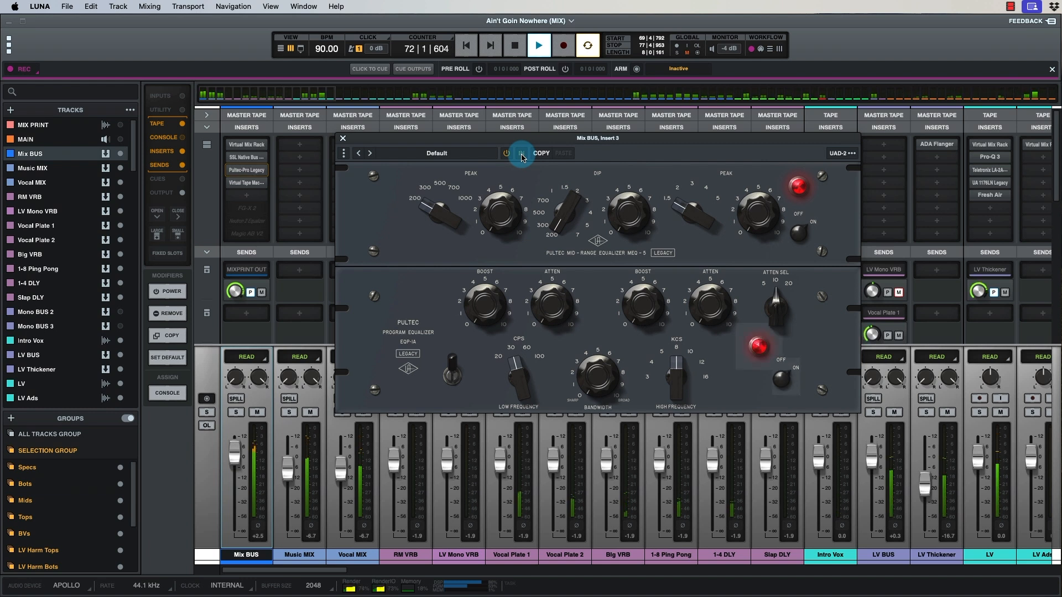
key("space")
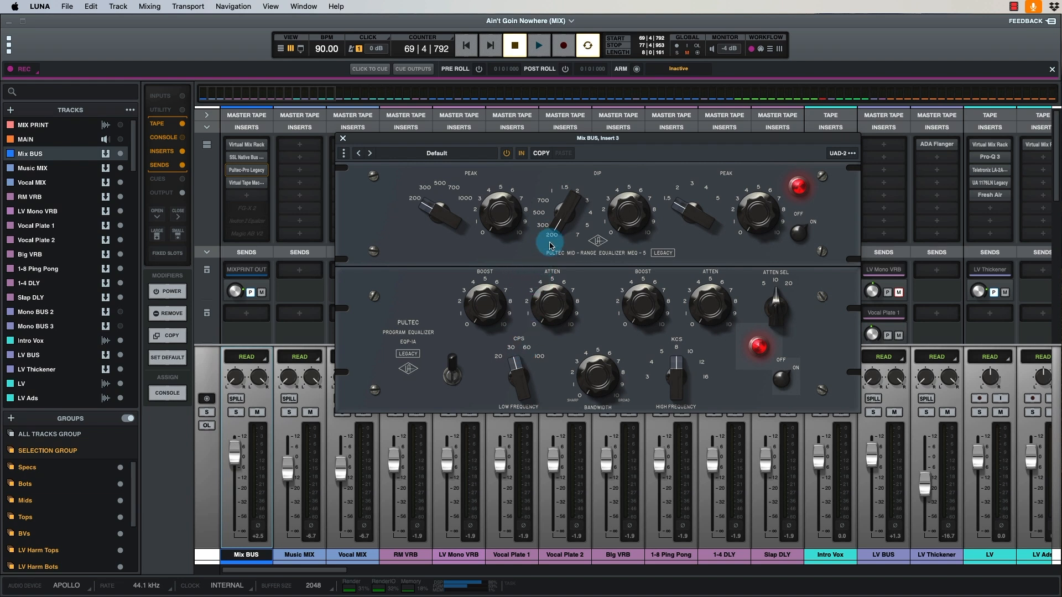
On the Pultec MEQ-5, set the dip frequency to 300 after trying 500, and adjust the dip amount while auditioning the Outro.
left_click_drag(553, 237, 551, 227)
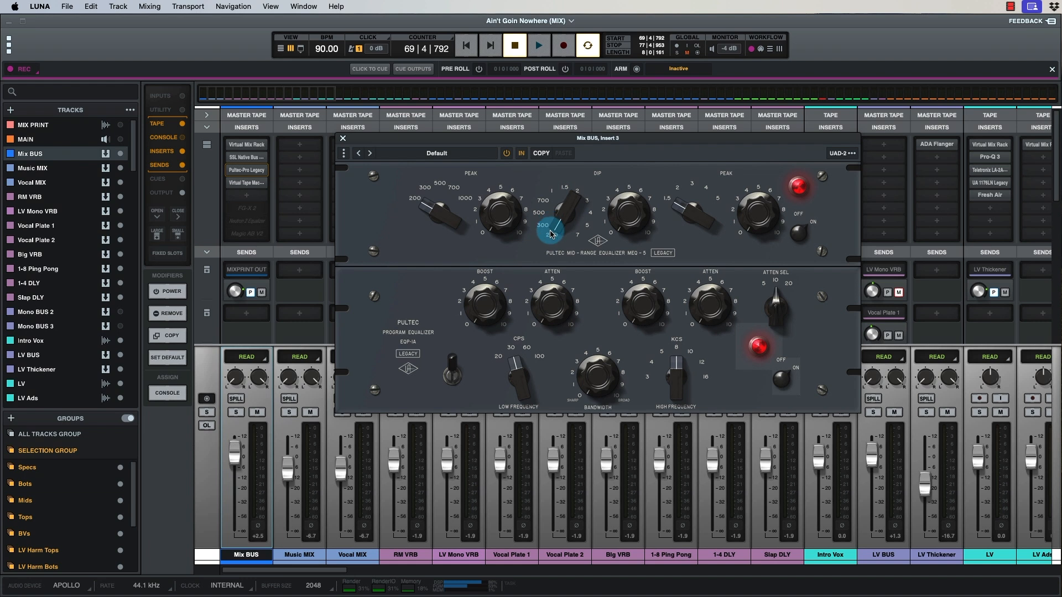
left_click_drag(689, 378, 698, 370)
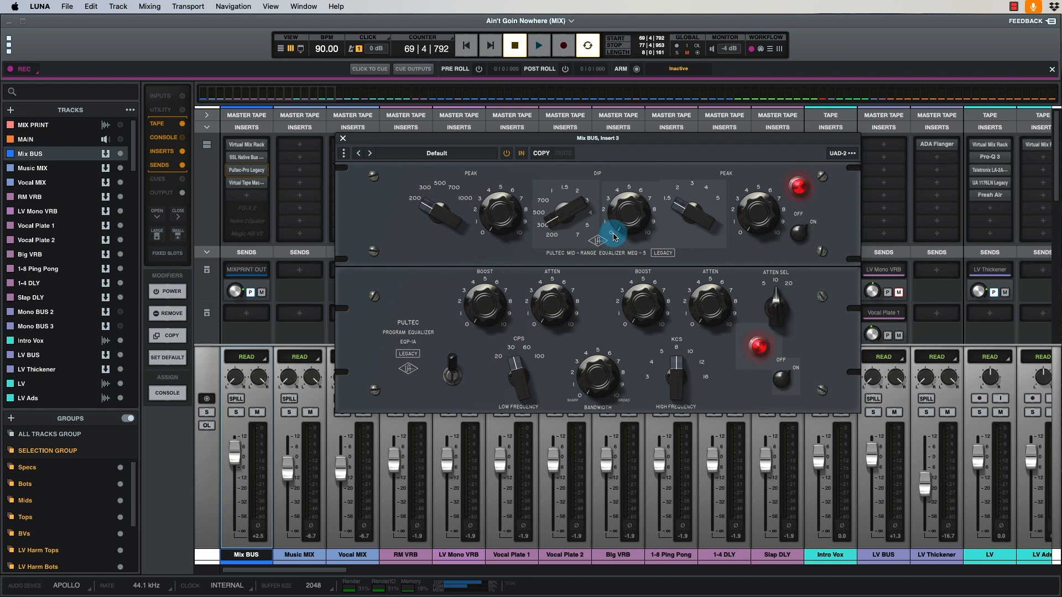
key("space")
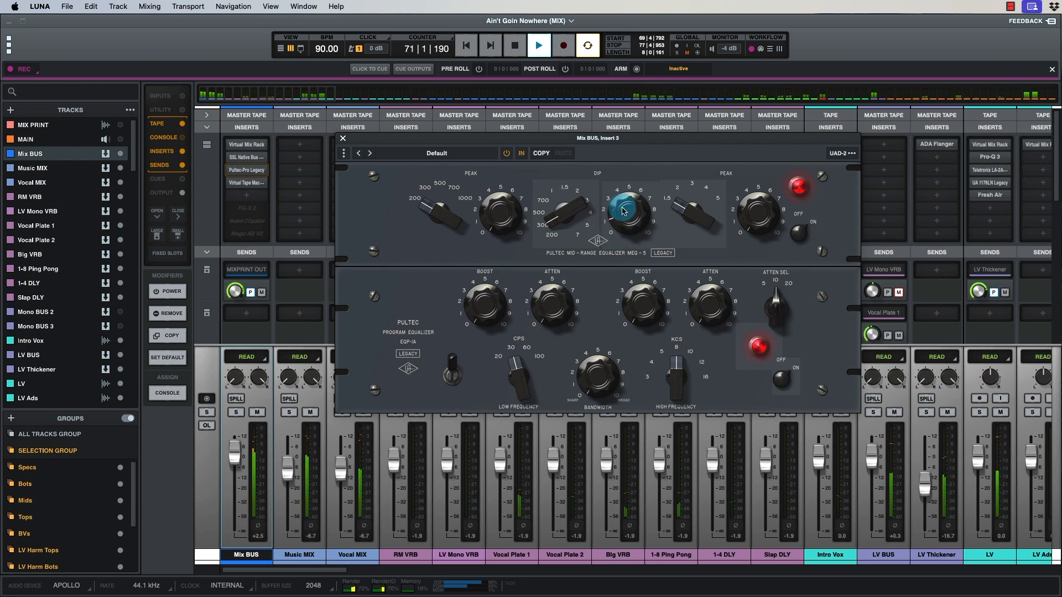
mouse_move(624, 211)
left_mouse_down()
mouse_move(626, 155)
mouse_move(620, 207)
left_mouse_up()
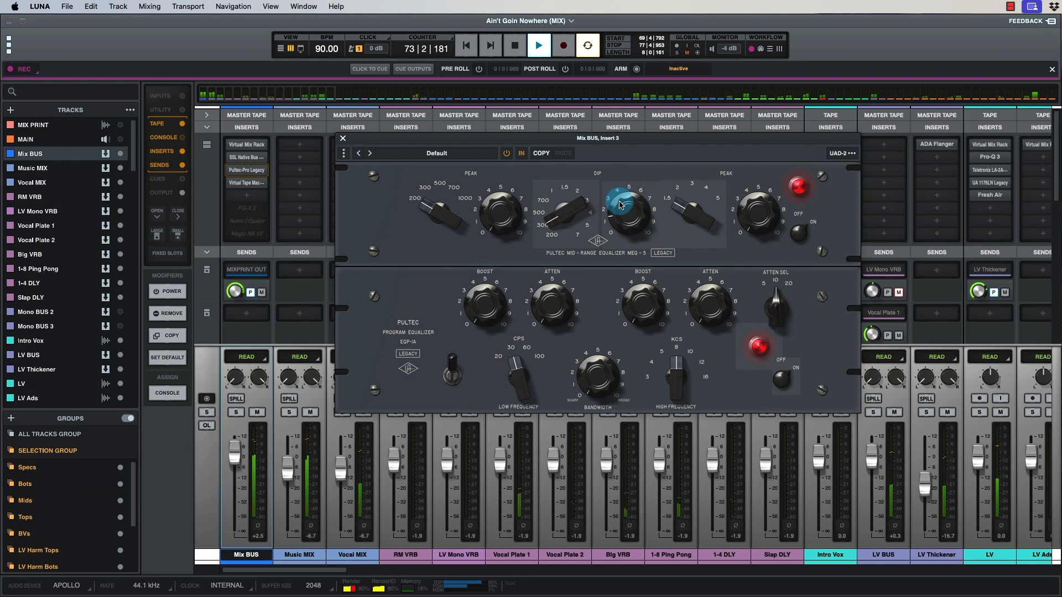
mouse_move(563, 206)
left_mouse_down()
mouse_move(575, 197)
mouse_move(557, 221)
mouse_move(545, 211)
left_mouse_up()
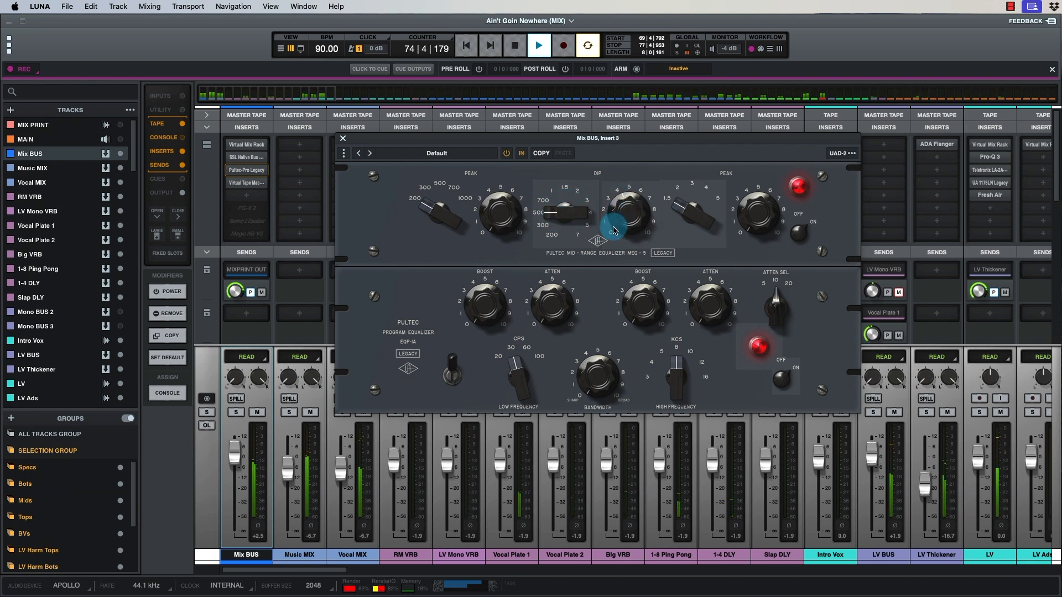
left_click_drag(570, 219, 570, 228)
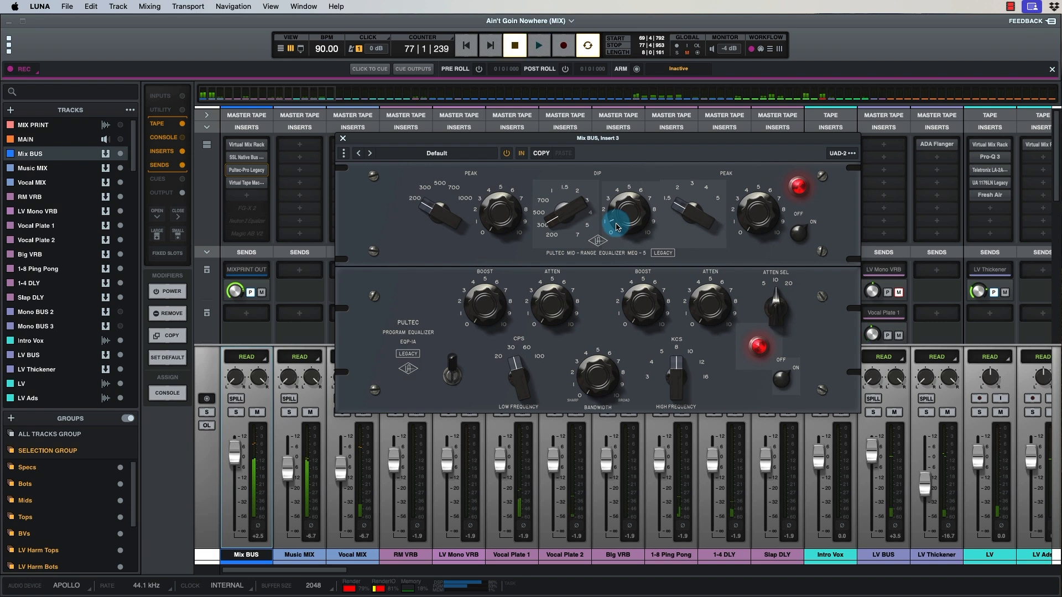
mouse_move(617, 226)
left_mouse_down()
mouse_move(618, 245)
mouse_move(616, 224)
left_mouse_up()
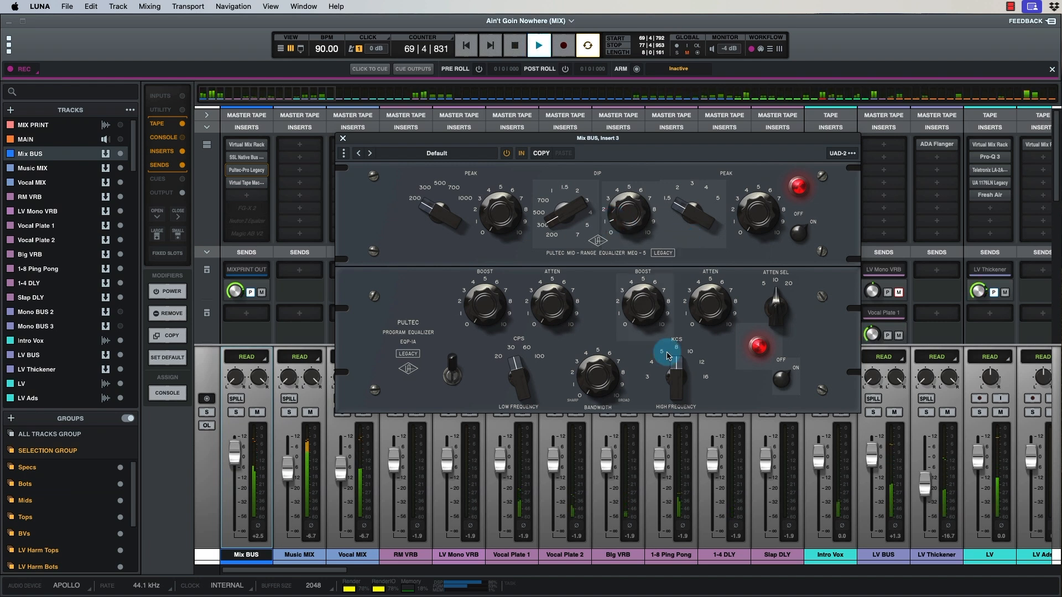
Set the EQP-1A high-frequency selector to 16 KCS after trying 12, fine-tune its boost during playback, and close the equalizer.
left_click_drag(675, 380, 677, 354)
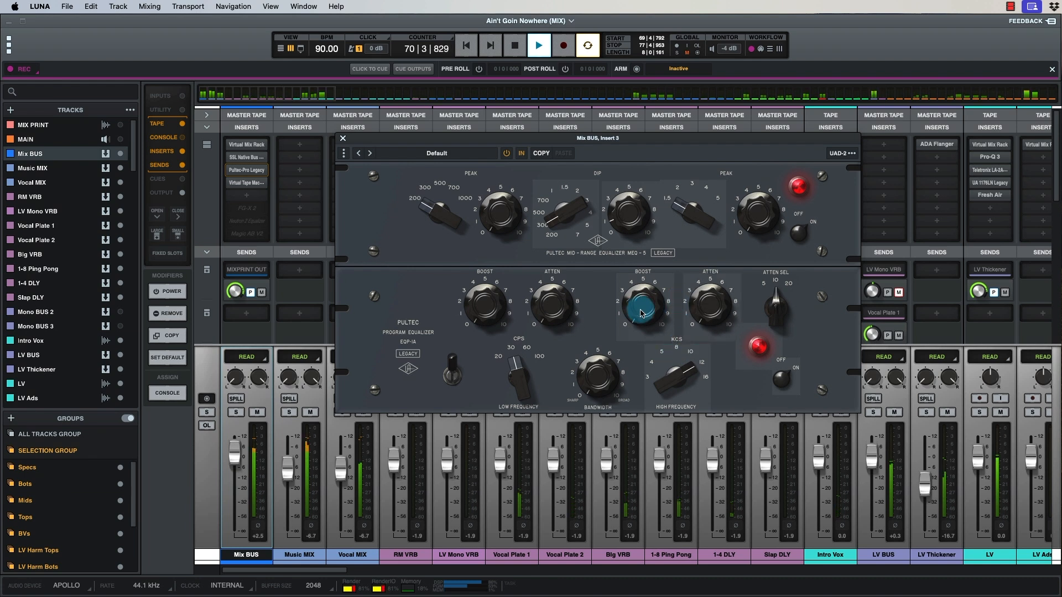
mouse_move(640, 295)
left_mouse_down()
mouse_move(644, 269)
mouse_move(630, 290)
left_mouse_up()
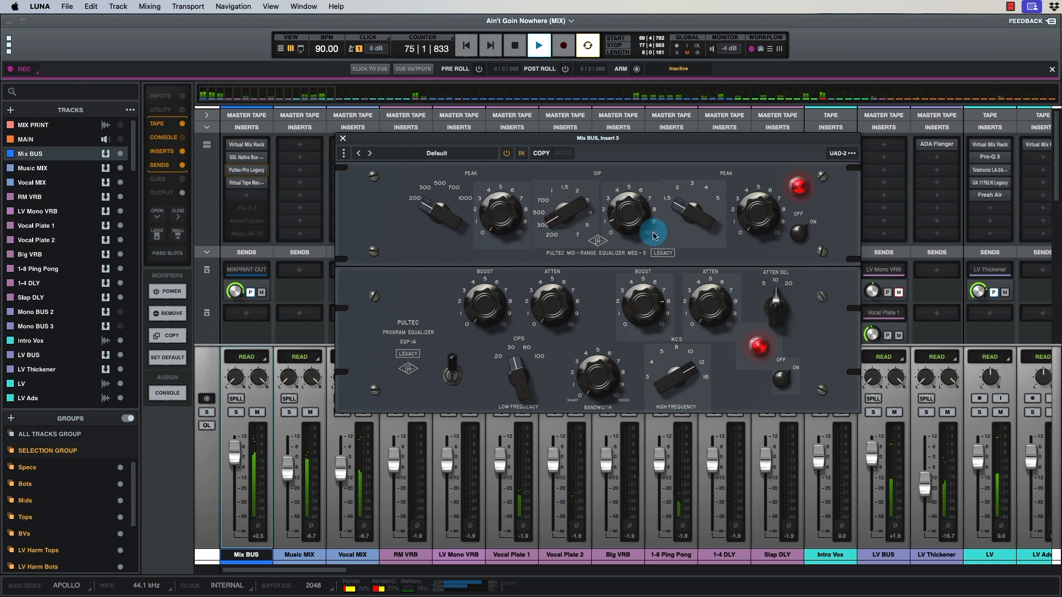
left_click(674, 376)
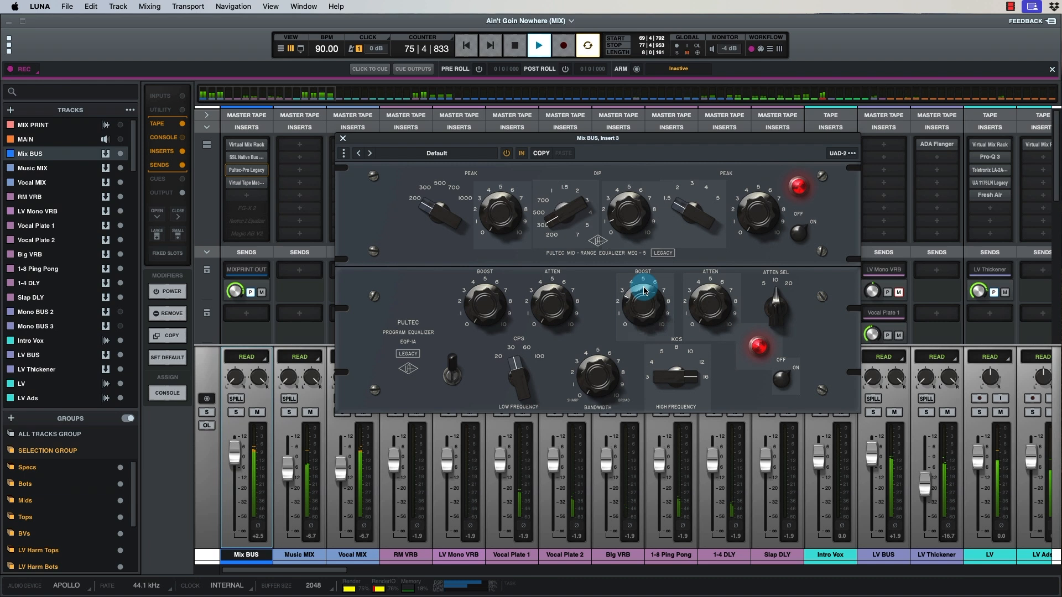
mouse_move(633, 279)
left_mouse_down()
mouse_move(641, 312)
mouse_move(642, 246)
mouse_move(628, 286)
left_mouse_up()
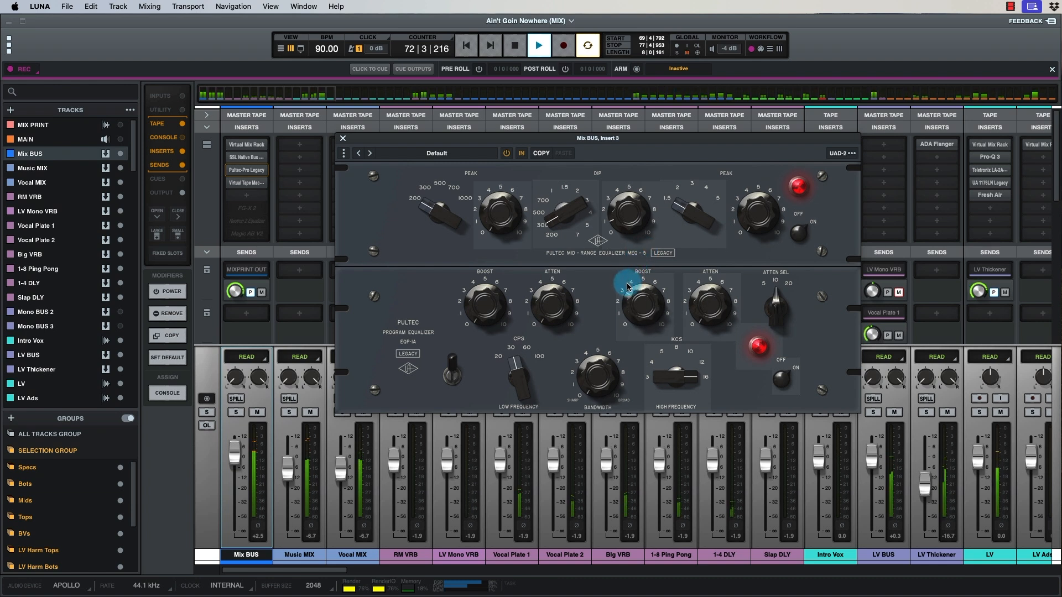
mouse_move(628, 286)
left_mouse_down()
mouse_move(614, 339)
mouse_move(615, 244)
mouse_move(614, 269)
mouse_move(642, 303)
mouse_move(645, 239)
mouse_move(627, 295)
left_mouse_up()
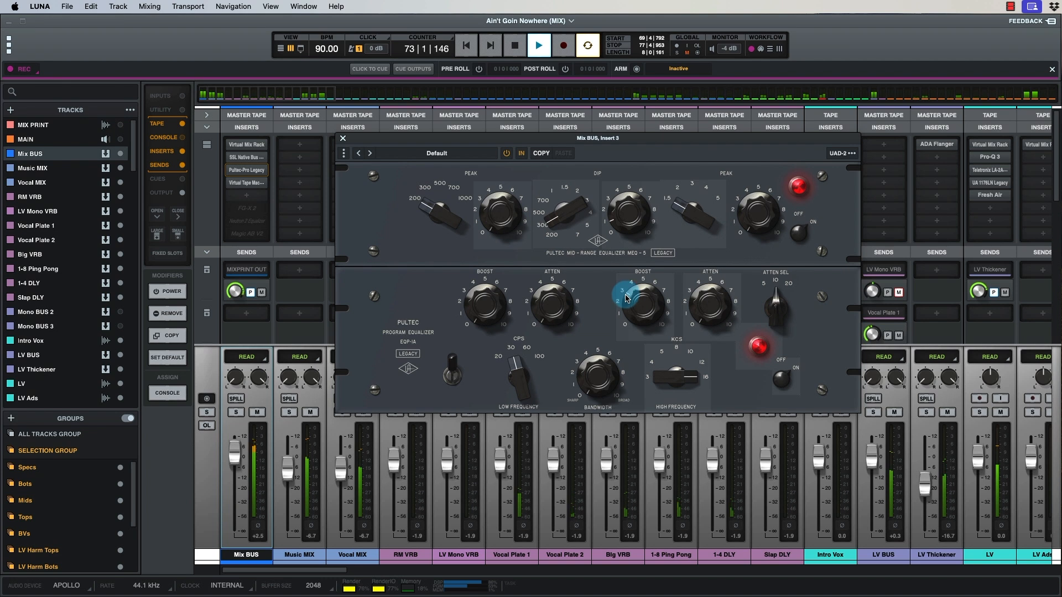
left_click_drag(626, 298, 626, 309)
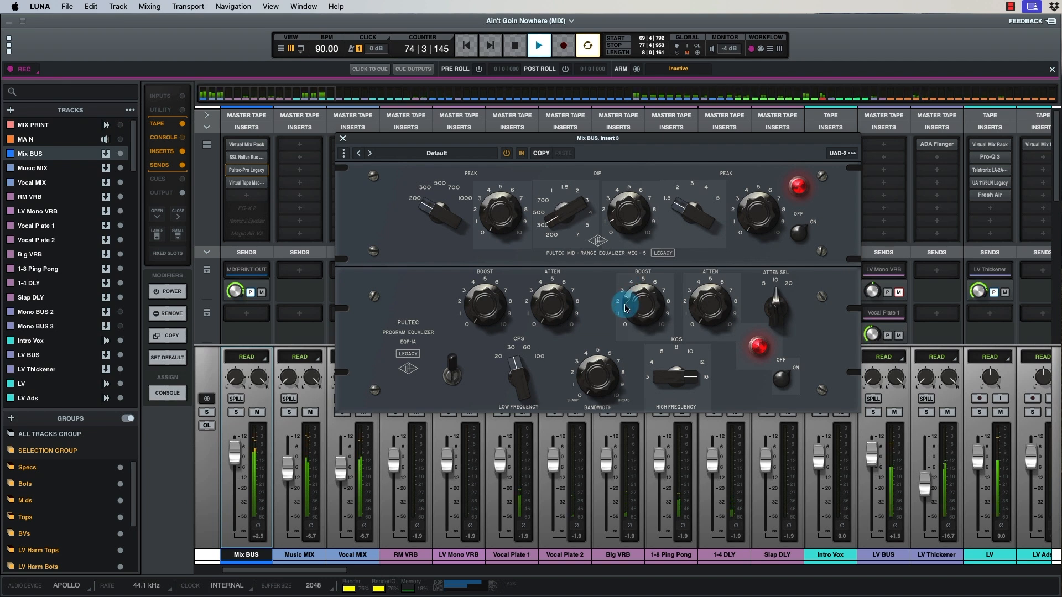
key("space")
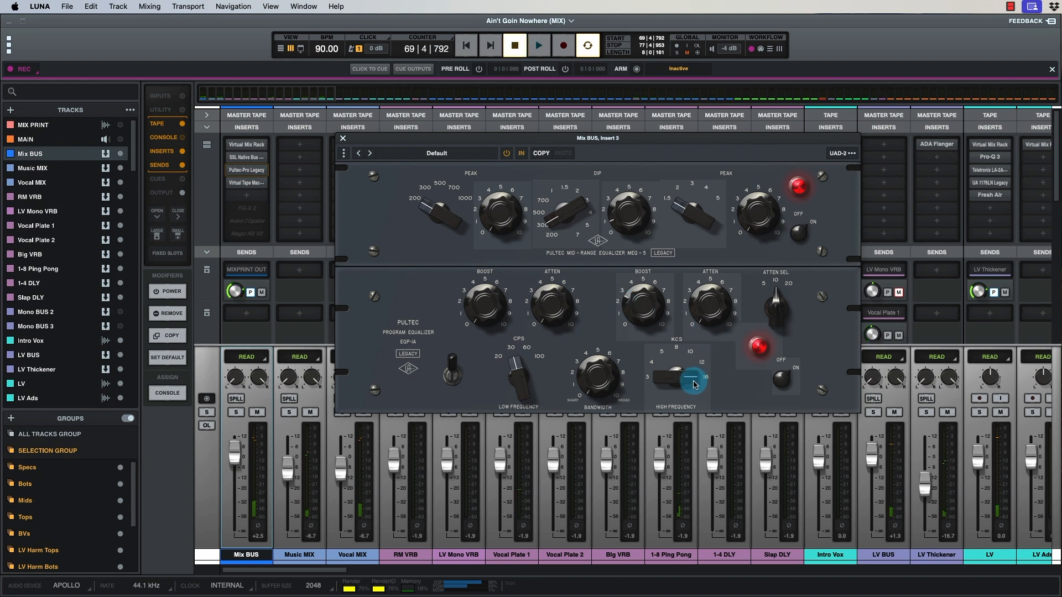
mouse_move(702, 383)
left_mouse_down()
mouse_move(700, 369)
mouse_move(682, 368)
mouse_move(707, 366)
mouse_move(671, 370)
mouse_move(714, 371)
mouse_move(702, 368)
mouse_move(711, 383)
left_mouse_up()
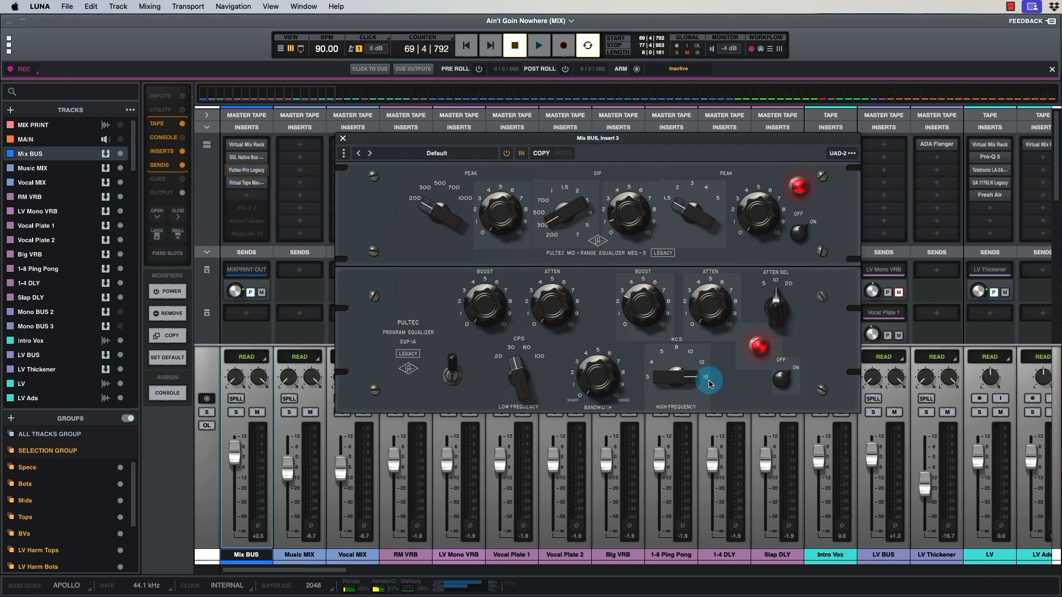
left_click(342, 140)
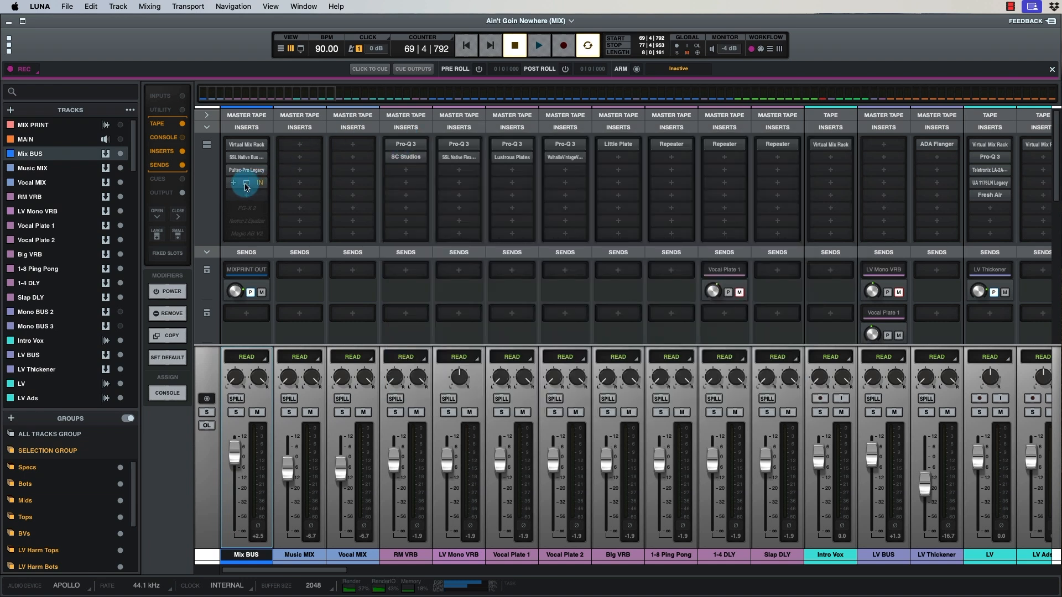
Open the Mix BUS Virtual Tape Machines and raise its input gain to +0.58 dB during Outro playback.
left_click(246, 185)
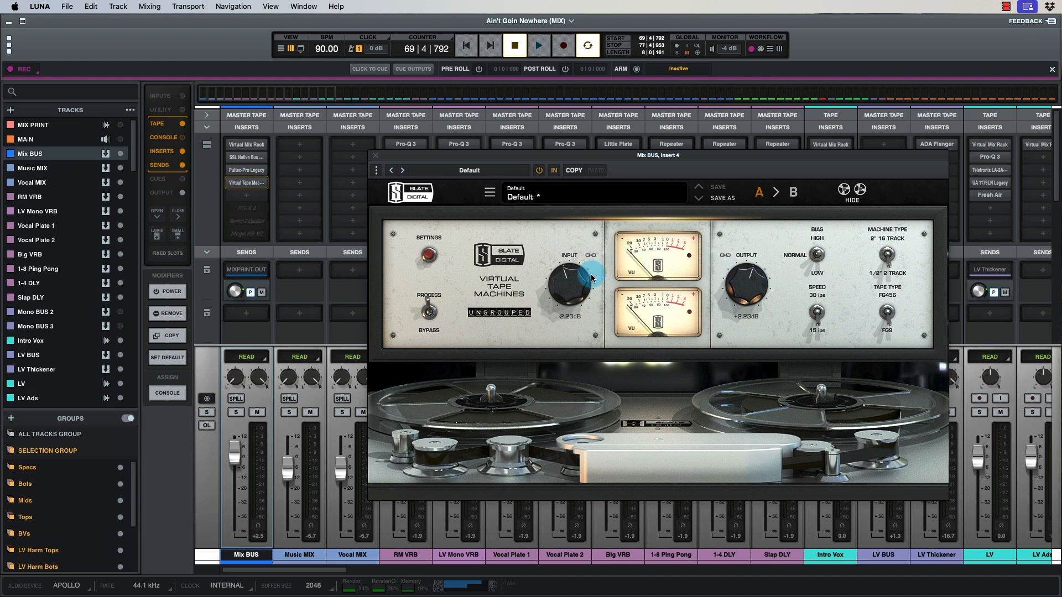
key("space")
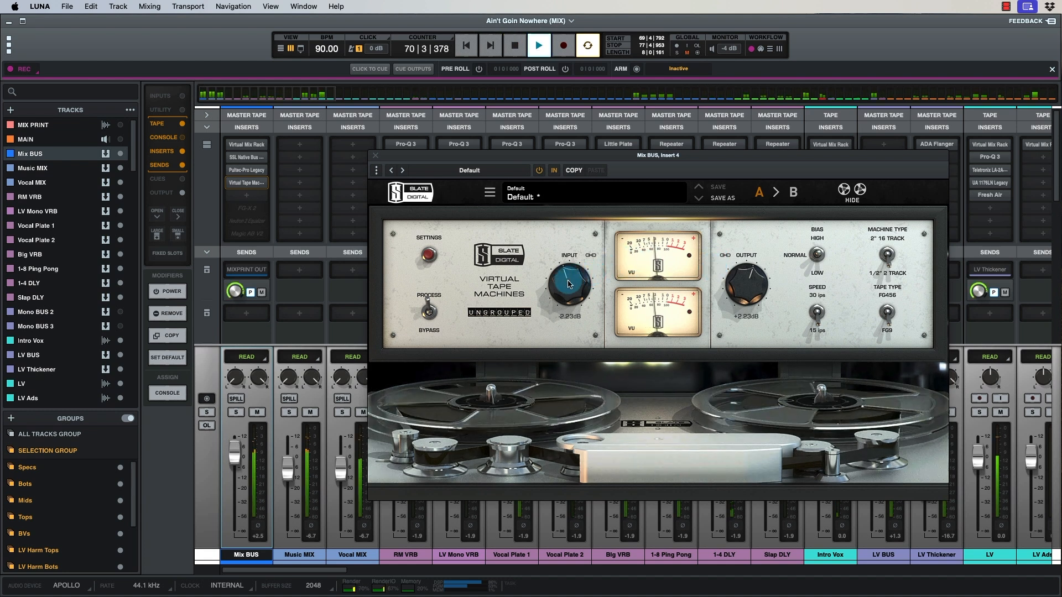
left_click_drag(569, 284, 572, 276)
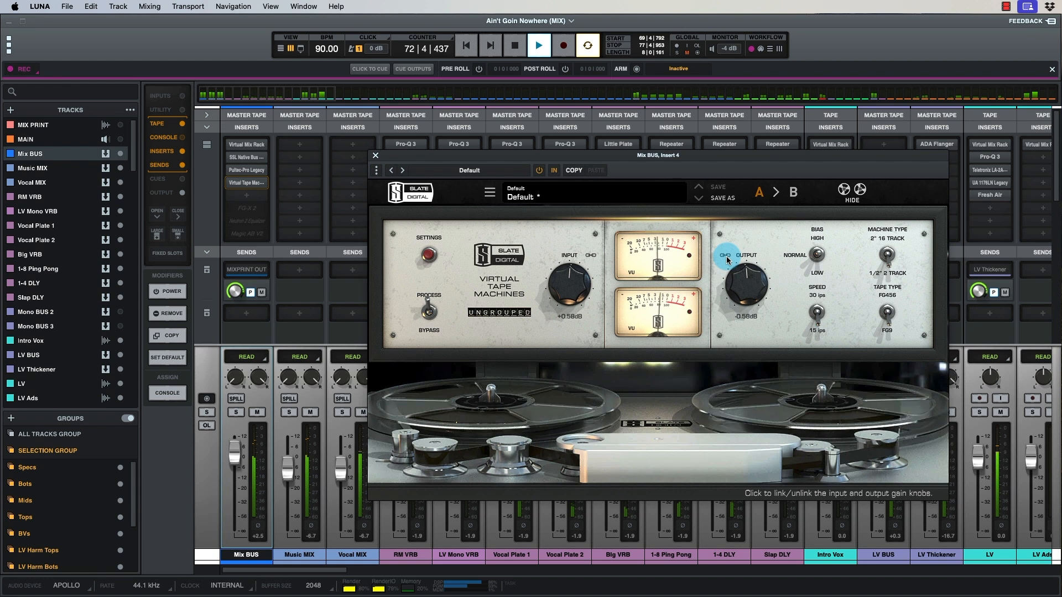
Lower the Virtual Tape Machines output gain independently to -2.47 dB, audition the Outro, and close the plug-in.
left_click_drag(740, 277, 738, 285)
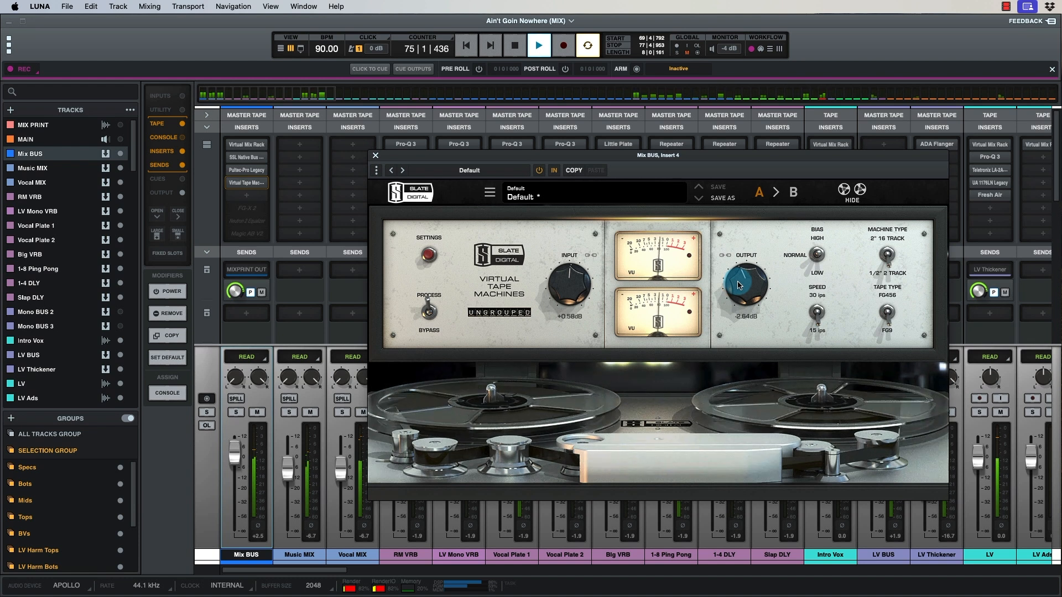
key("space")
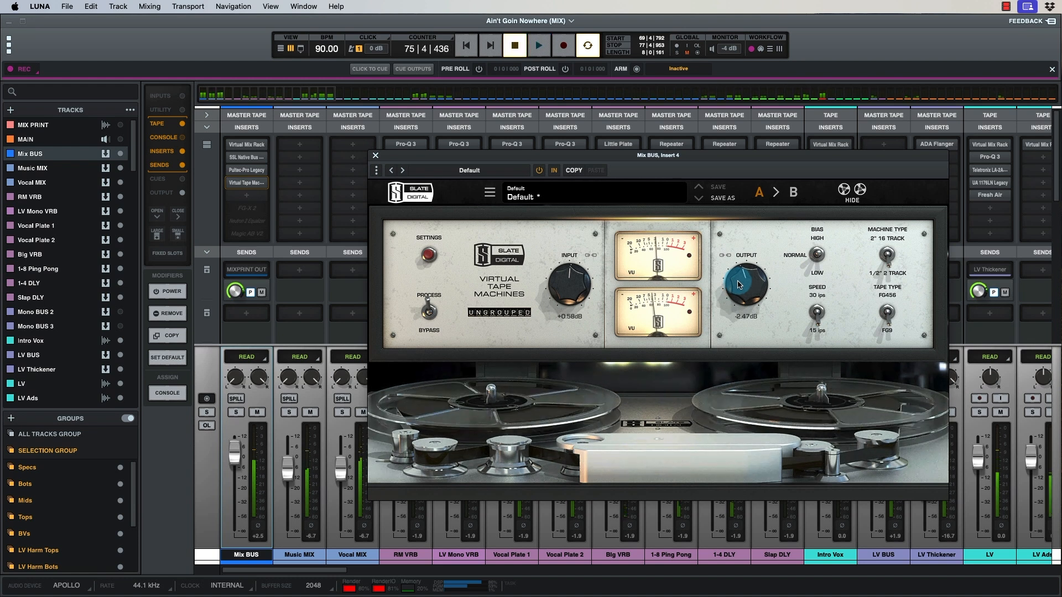
key("space")
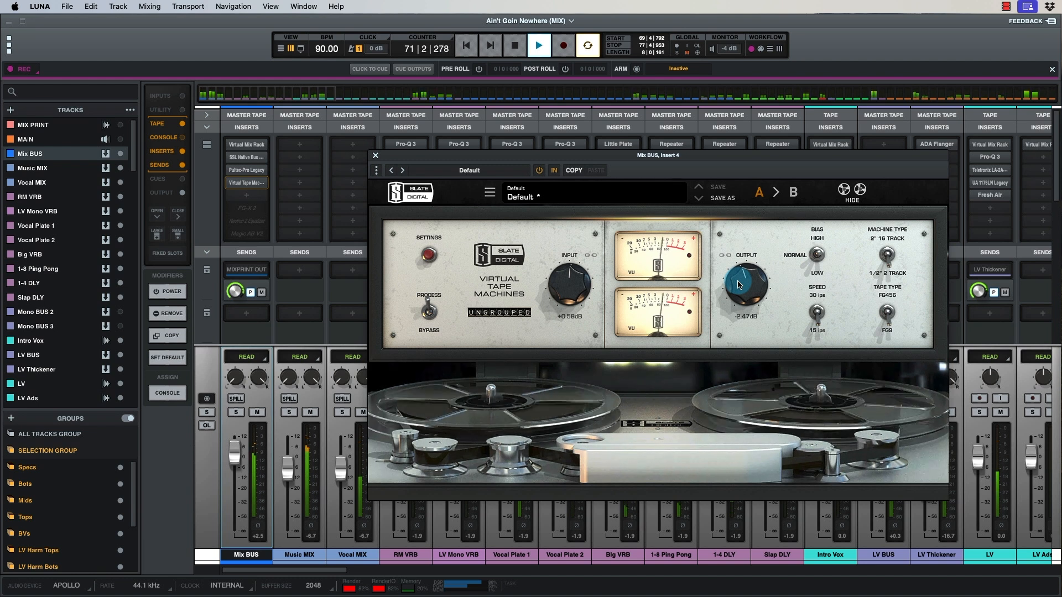
left_click(375, 157)
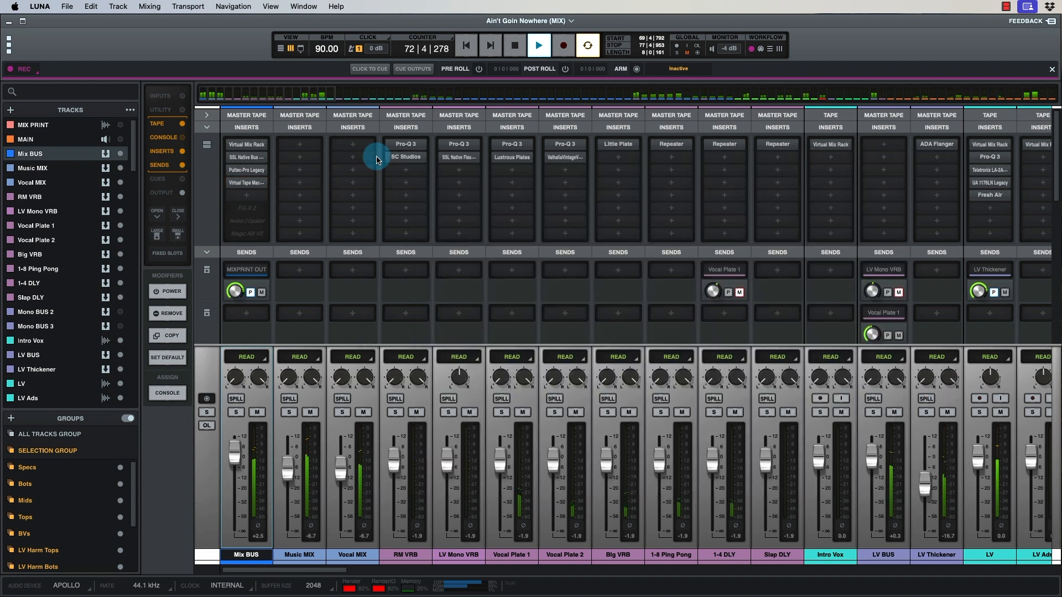
key("space")
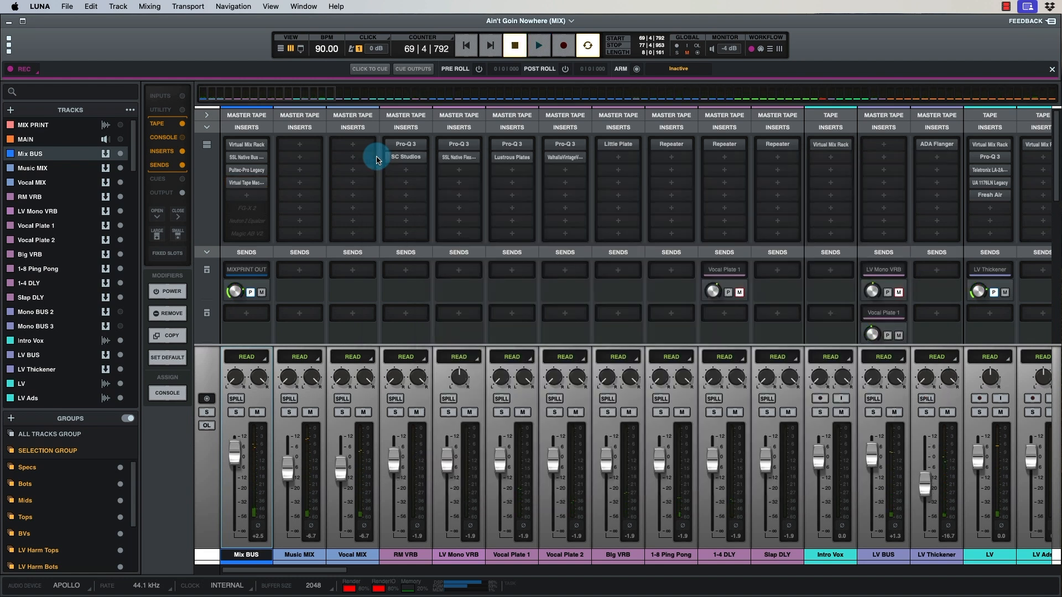
Compare the Outro with the Mix BUS processing inserts bypassed and re-enabled during playback.
left_click(260, 159)
left_click(260, 172)
left_click(260, 185)
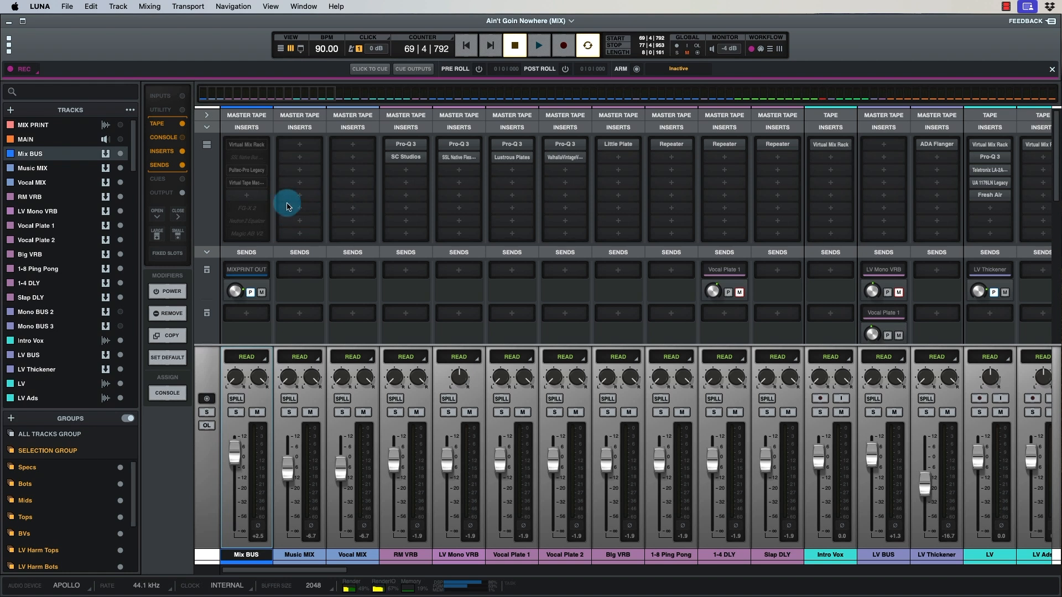
key("space")
mouse_move(261, 149)
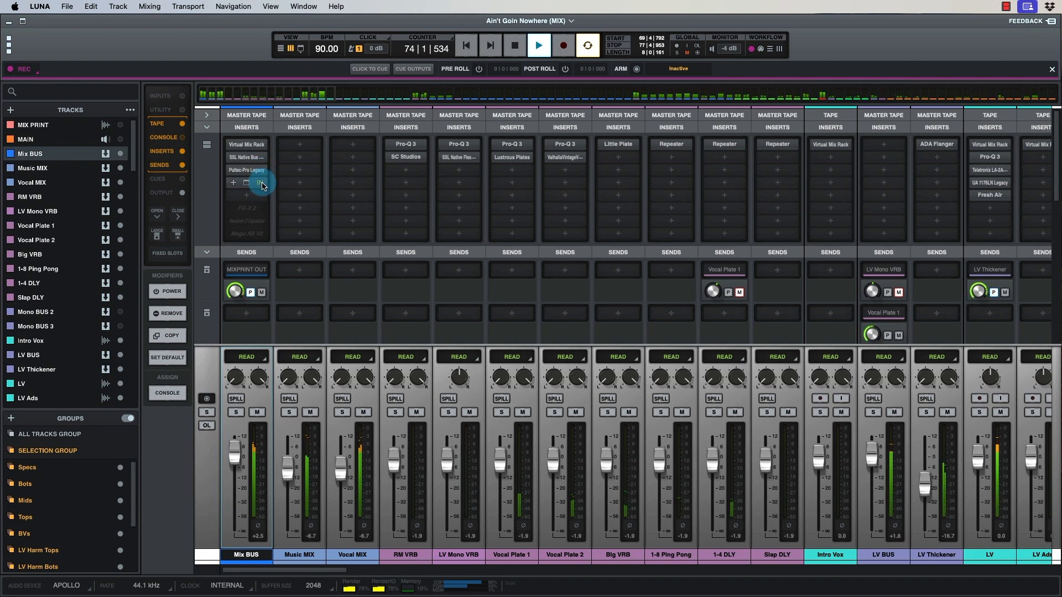
left_click(261, 184)
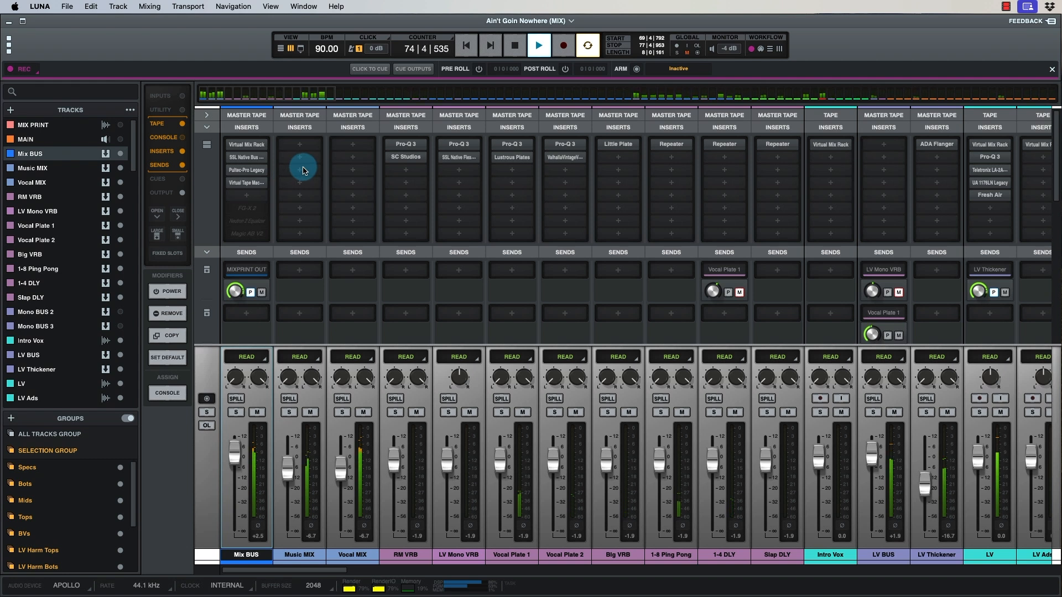
key("space")
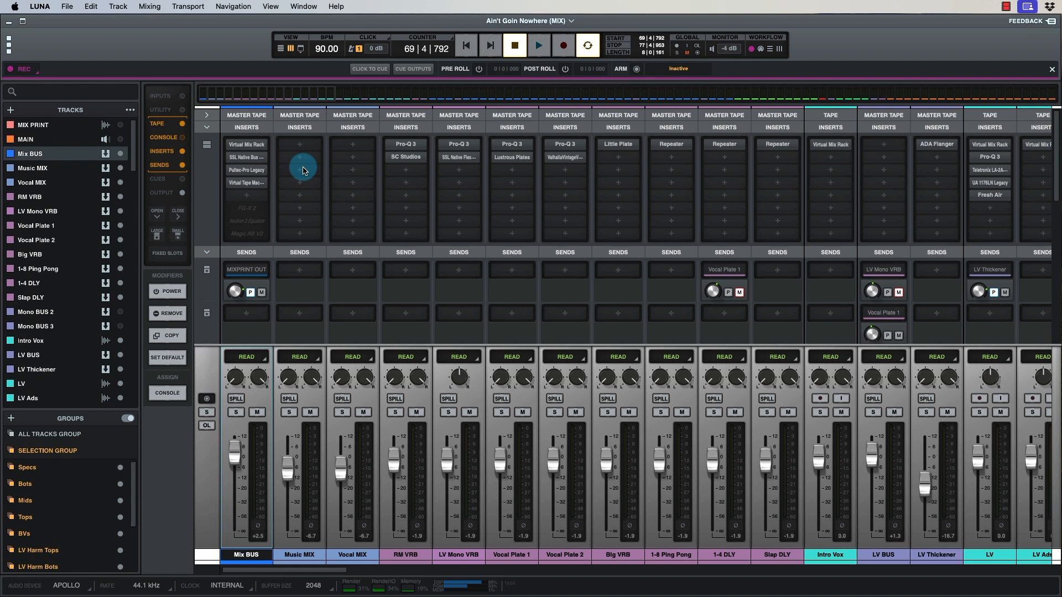
Play the song from the beginning and route the Color BV BUS output to Vocal MIX.
key("Return")
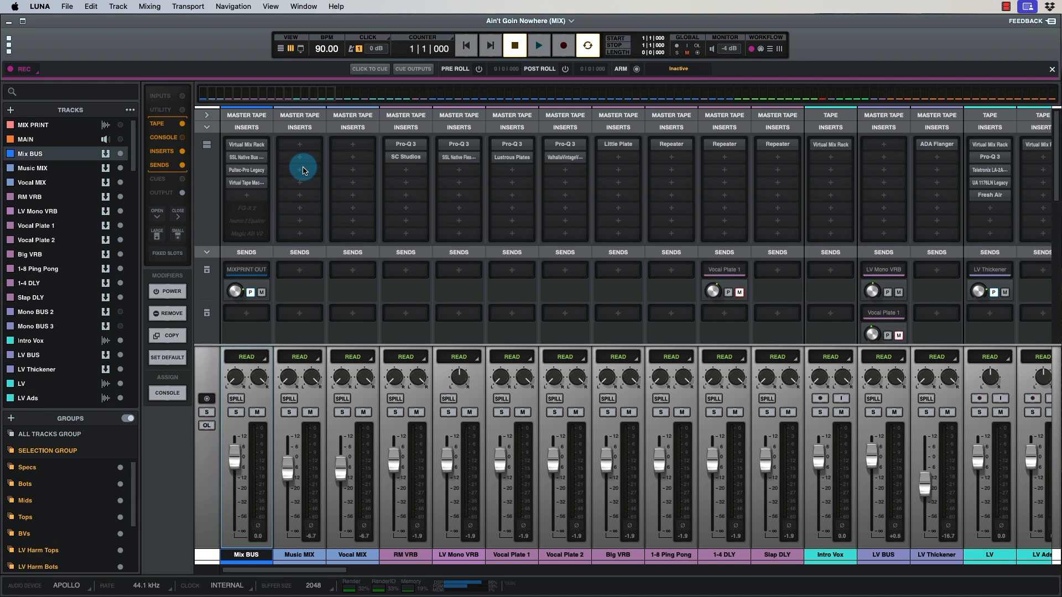
key("space")
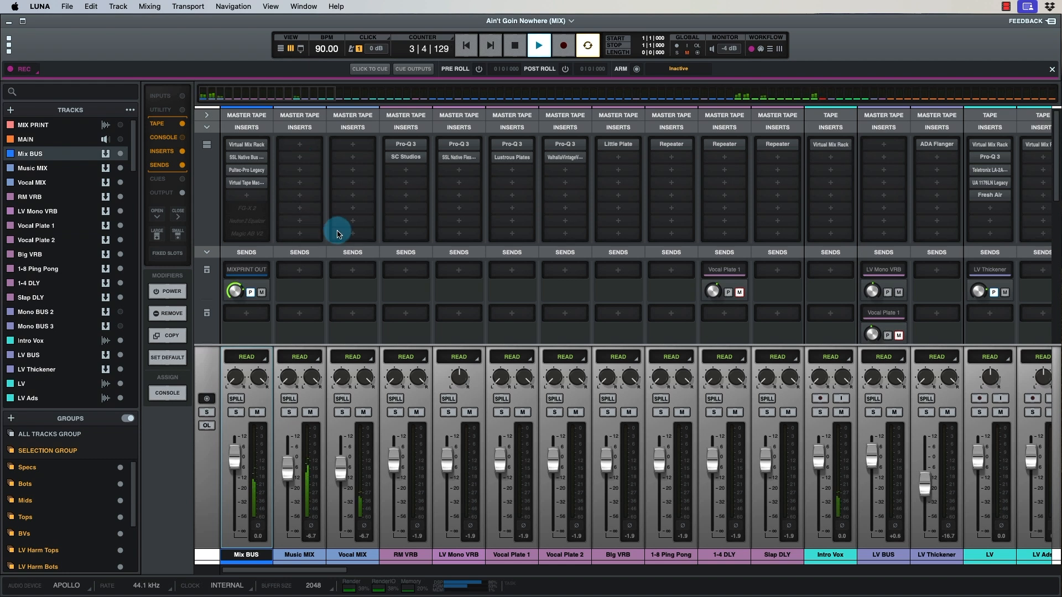
scroll(340, 230, "down", 5)
scroll(365, 248, "right", 1)
scroll(368, 249, "right", 10)
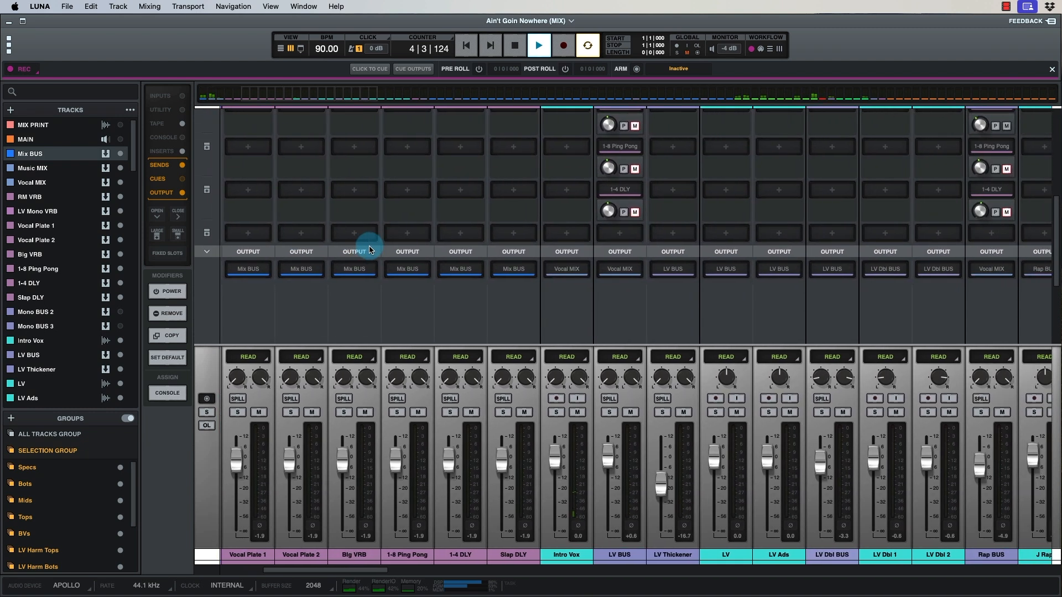
scroll(370, 249, "right", 15)
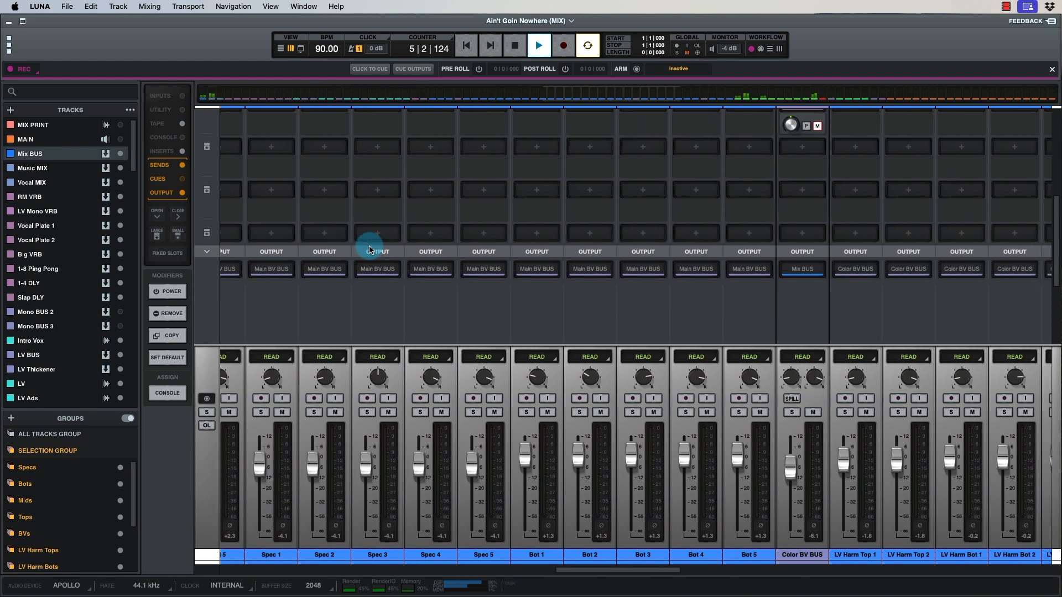
scroll(370, 249, "left", 3)
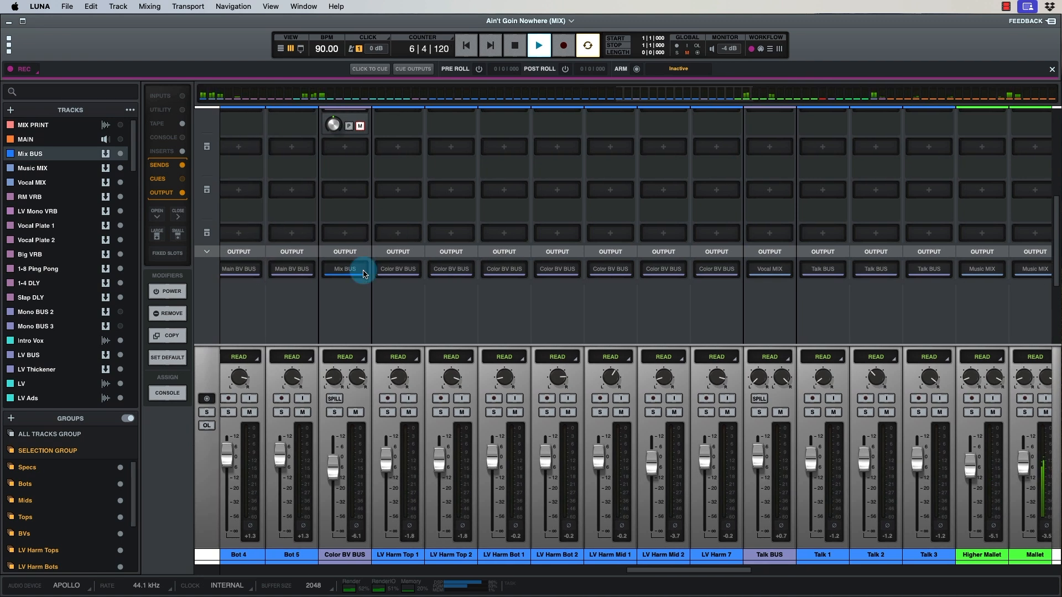
left_click(345, 269)
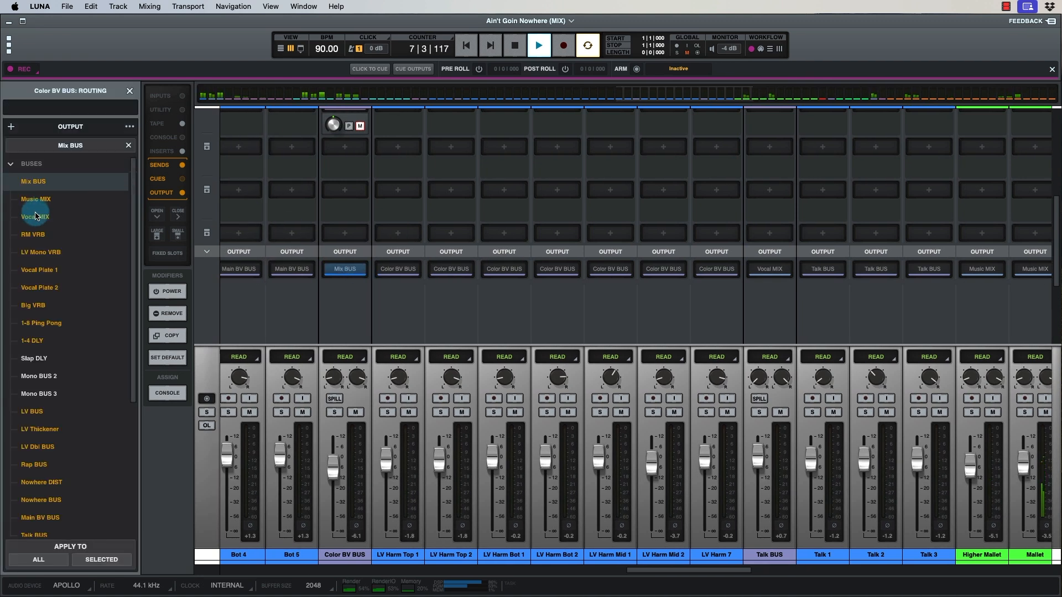
left_click(35, 217)
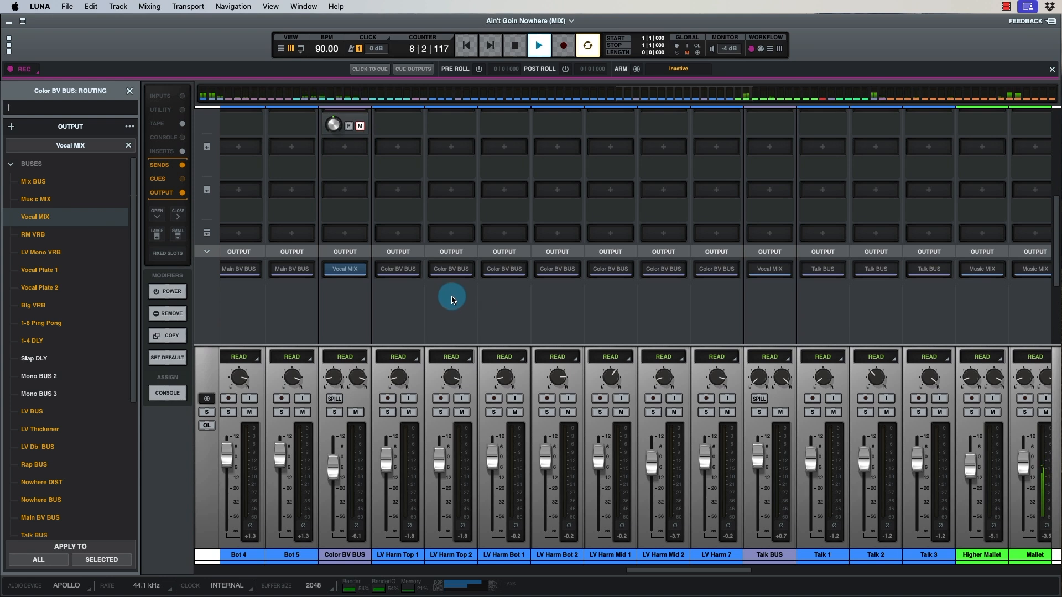
Check the output routing of the other mixer channels for buses that bypass their submix.
scroll(452, 299, "left", 15)
scroll(452, 299, "left", 9)
scroll(450, 299, "left", 5)
scroll(453, 299, "right", 8)
scroll(453, 300, "right", 20)
scroll(454, 299, "right", 20)
scroll(455, 300, "left", 20)
scroll(454, 300, "left", 10)
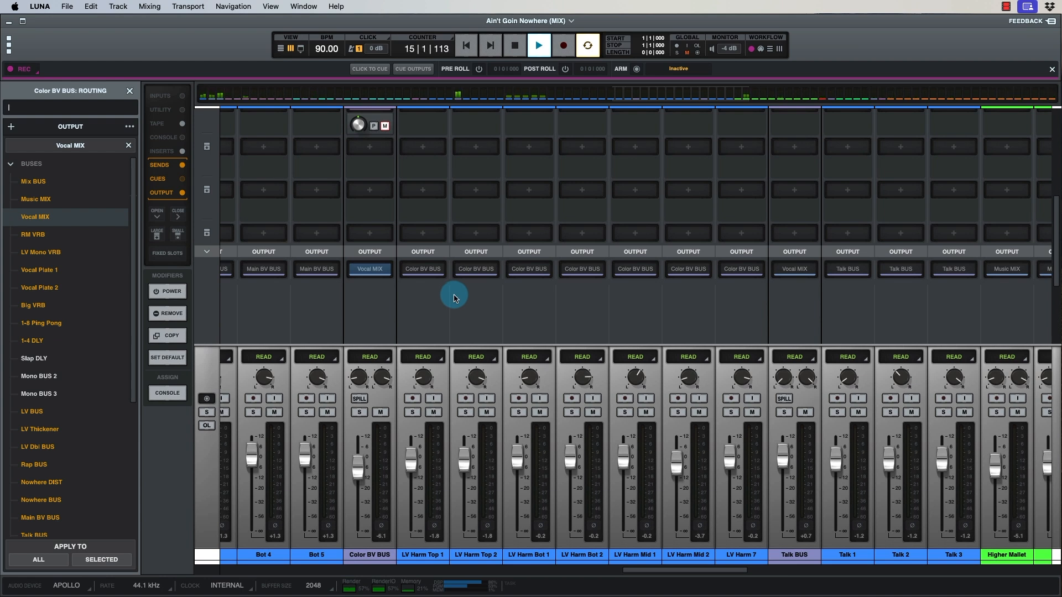
scroll(454, 299, "left", 8)
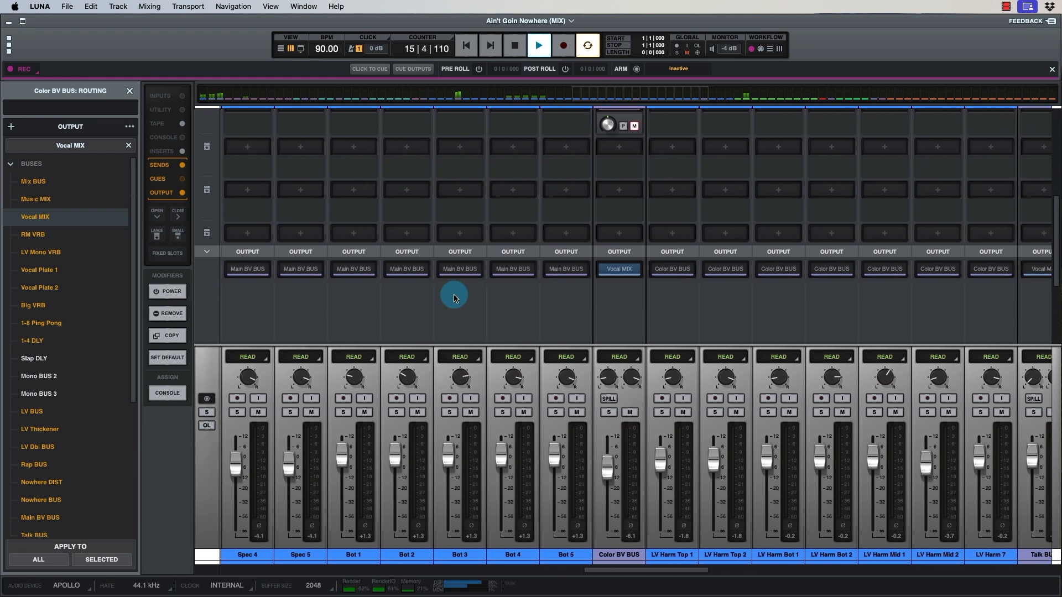
Check the vocal and backing vocal tracks in the timeline during playback, and return to the mixer.
key("super+equal")
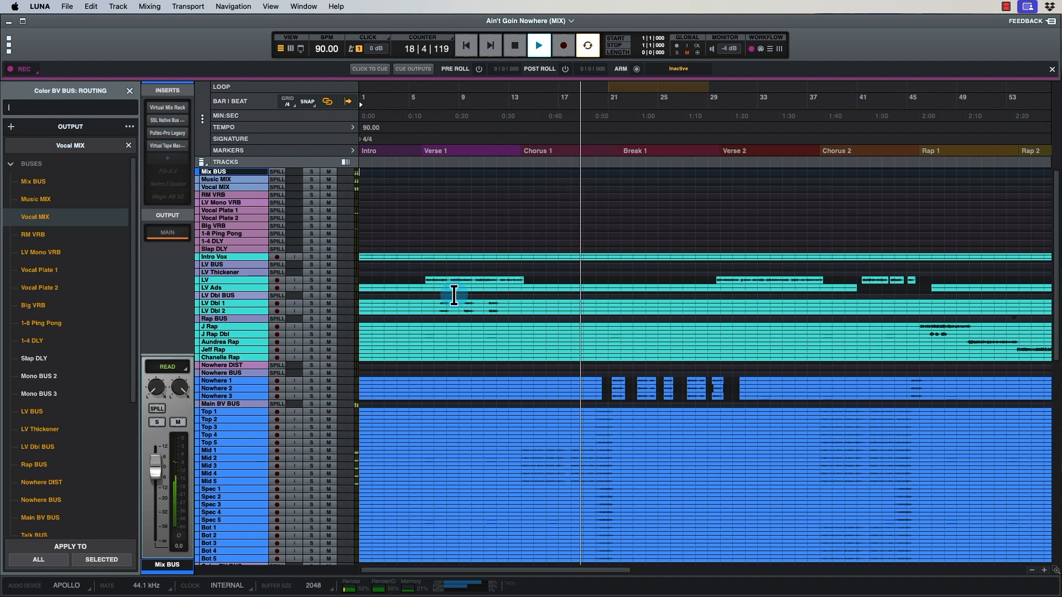
scroll(454, 295, "down", 3)
scroll(454, 298, "down", 1)
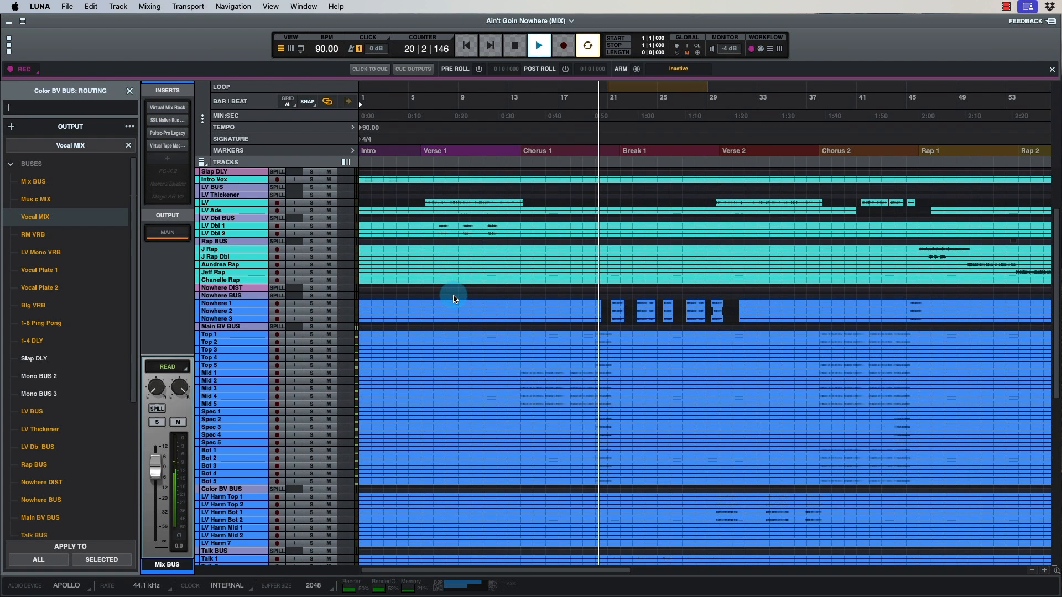
key("super+equal")
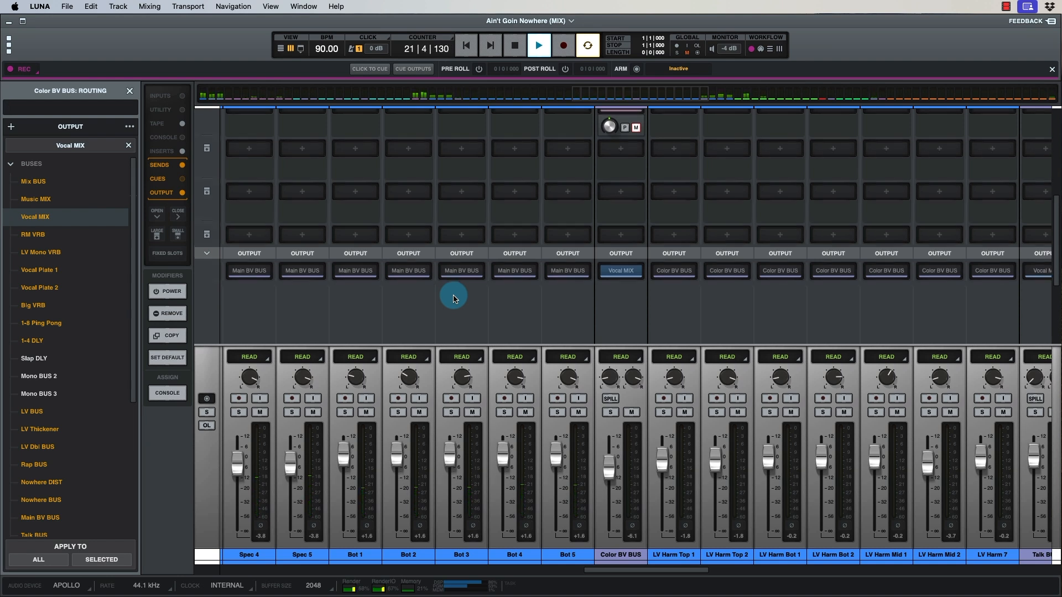
Collapse the mixer's sends section to show the inserts and outputs together.
scroll(454, 300, "up", 4)
left_click(207, 144)
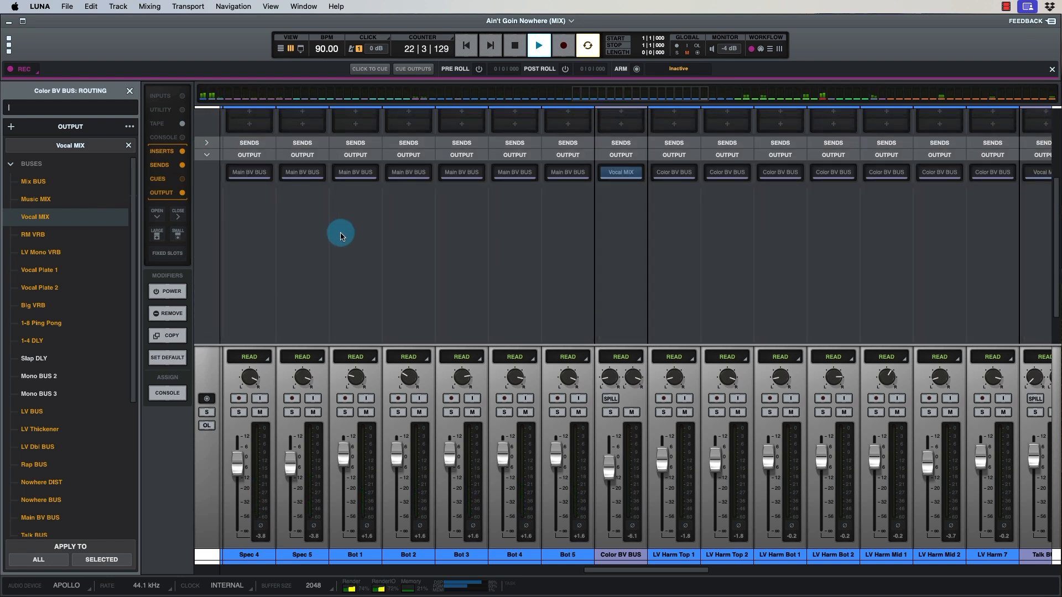
scroll(339, 231, "up", 4)
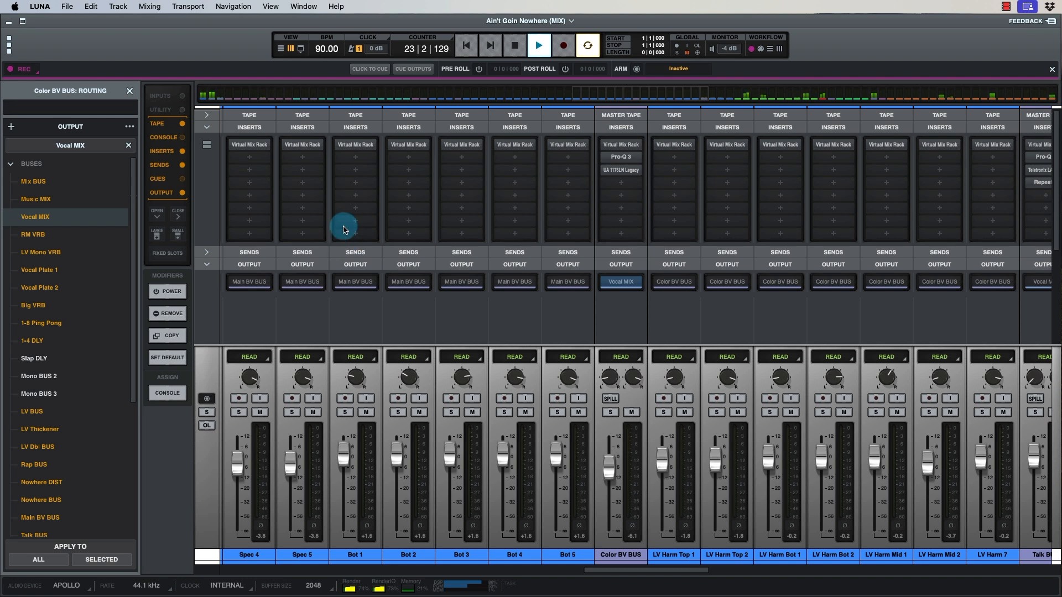
Expand the tape section, examine the tape and insert settings across the instrument, drum and vocal channels, and collapse it again.
left_click(206, 115)
scroll(425, 250, "right", 7)
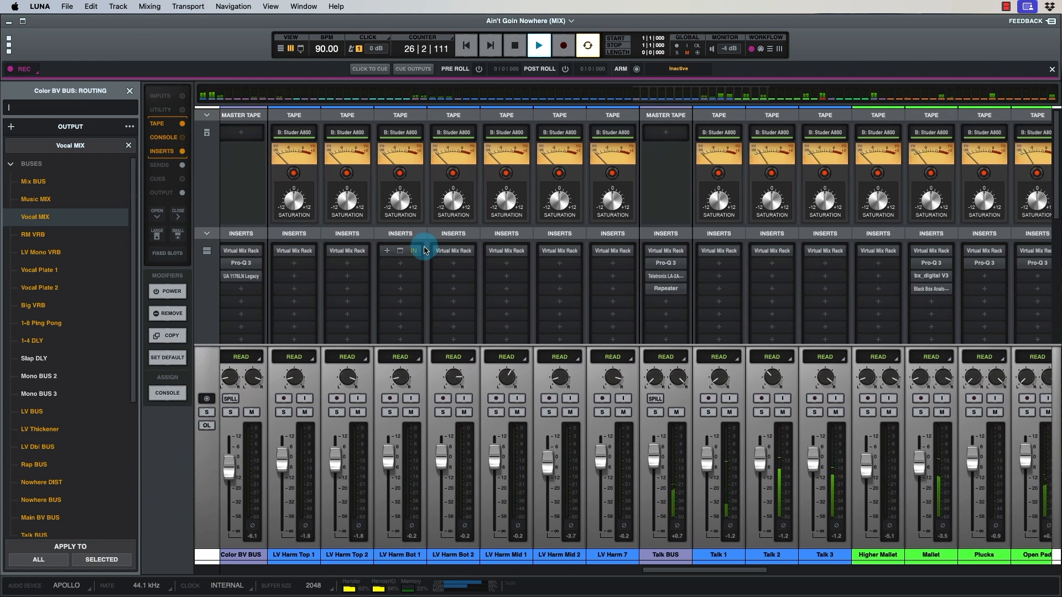
scroll(425, 250, "right", 16)
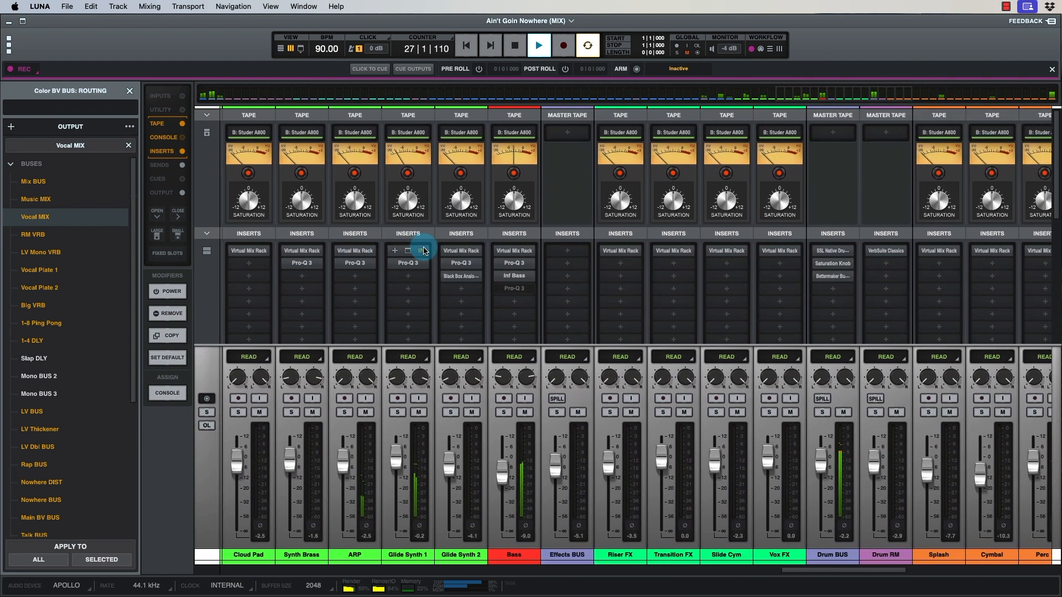
scroll(425, 250, "right", 12)
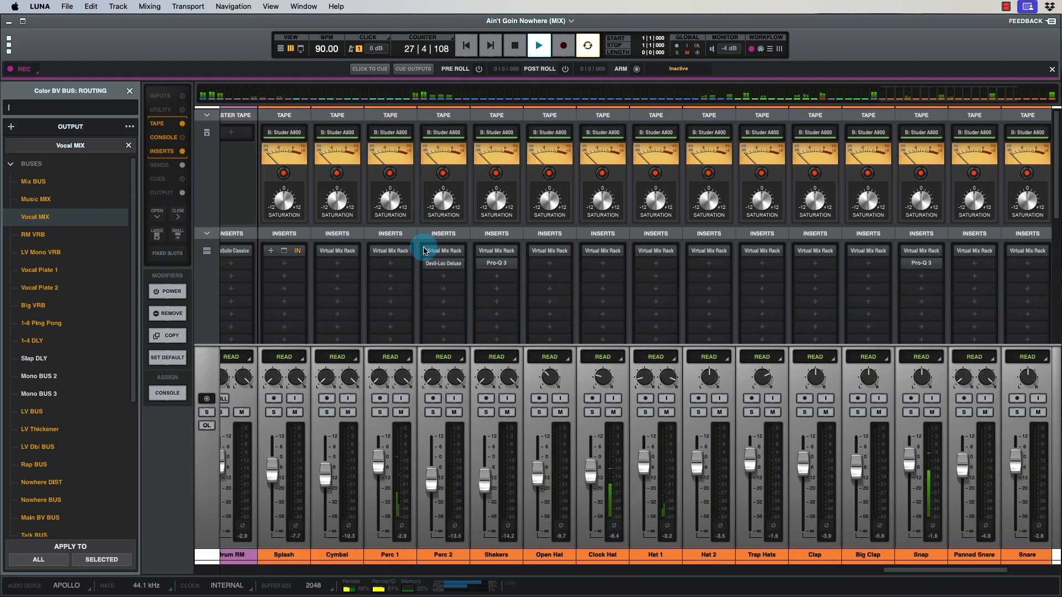
scroll(425, 250, "right", 5)
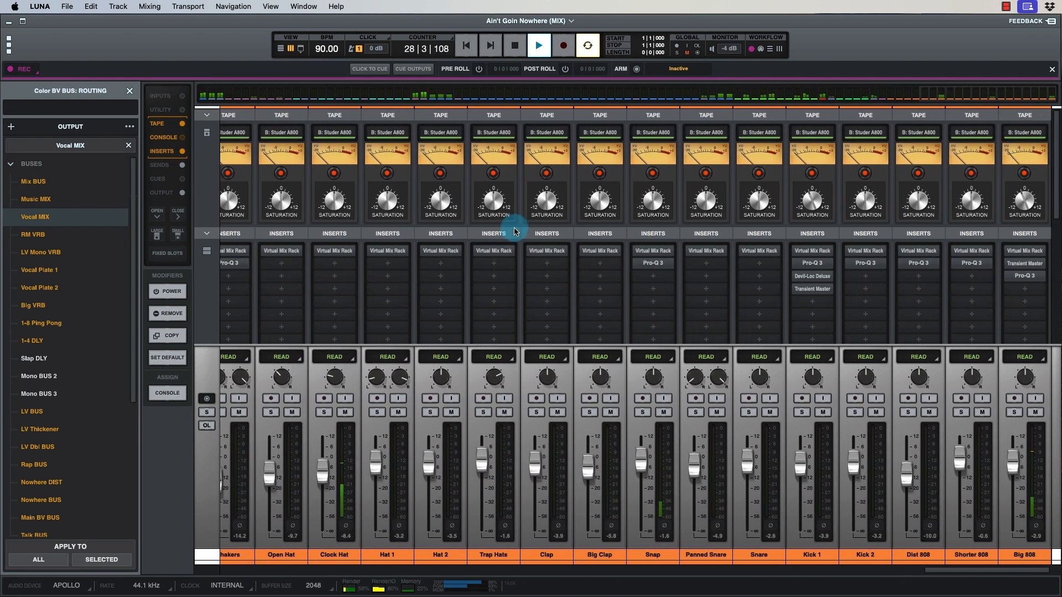
scroll(514, 231, "left", 5)
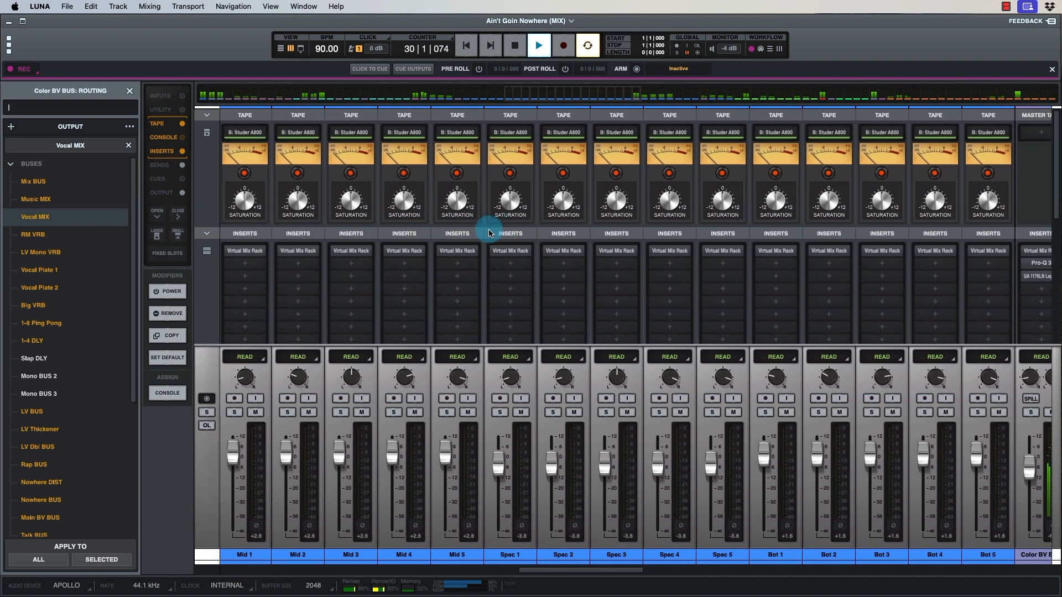
scroll(282, 142, "left", 2)
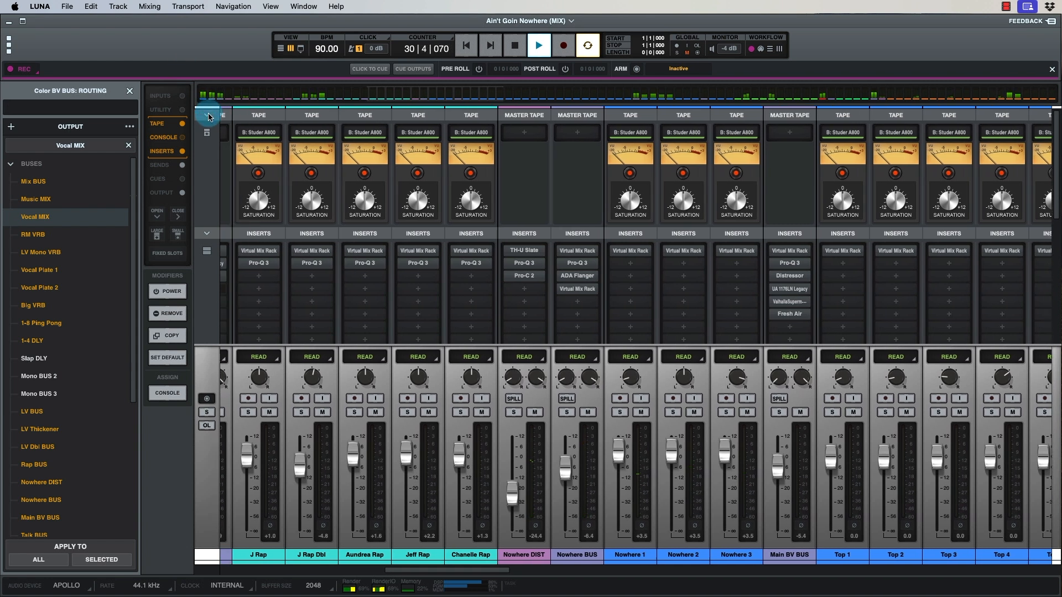
left_click(207, 115)
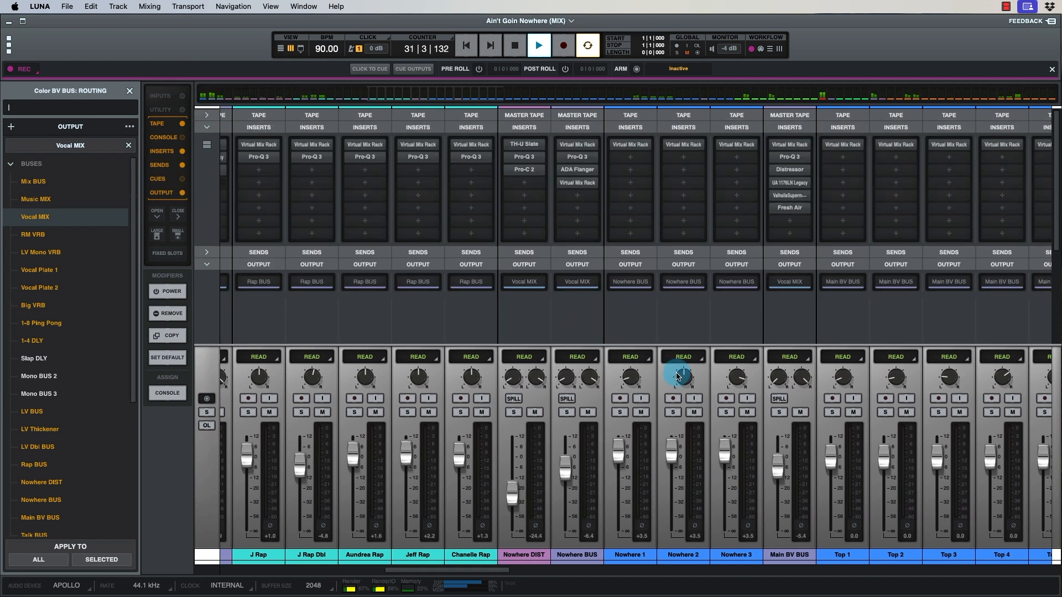
Stop playback and find the Color BV BUS channel among the backing vocal channels in the mixer.
scroll(678, 376, "right", 1)
key("space")
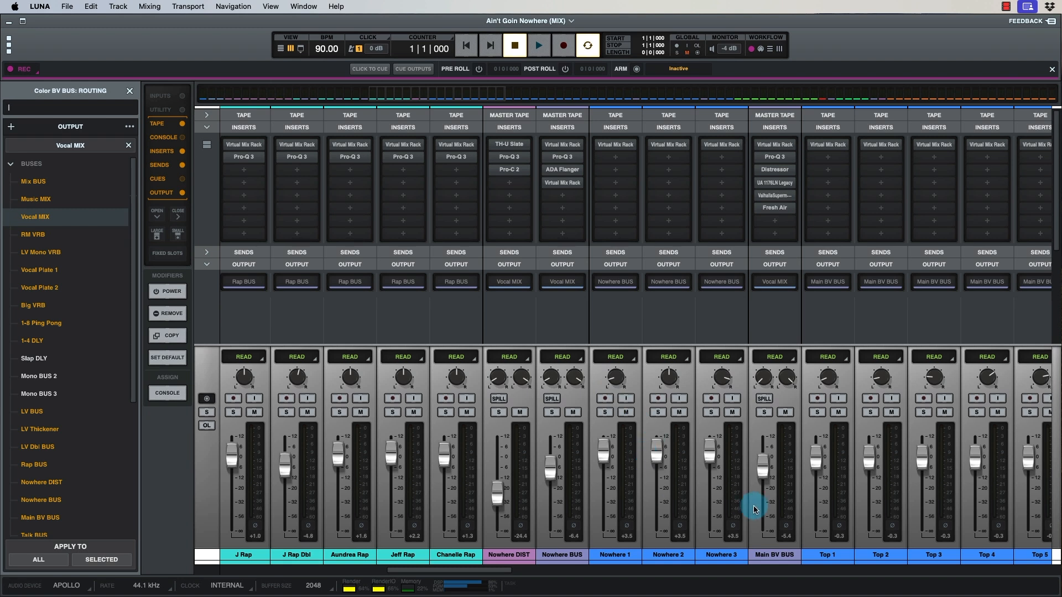
scroll(755, 506, "right", 5)
scroll(757, 509, "right", 20)
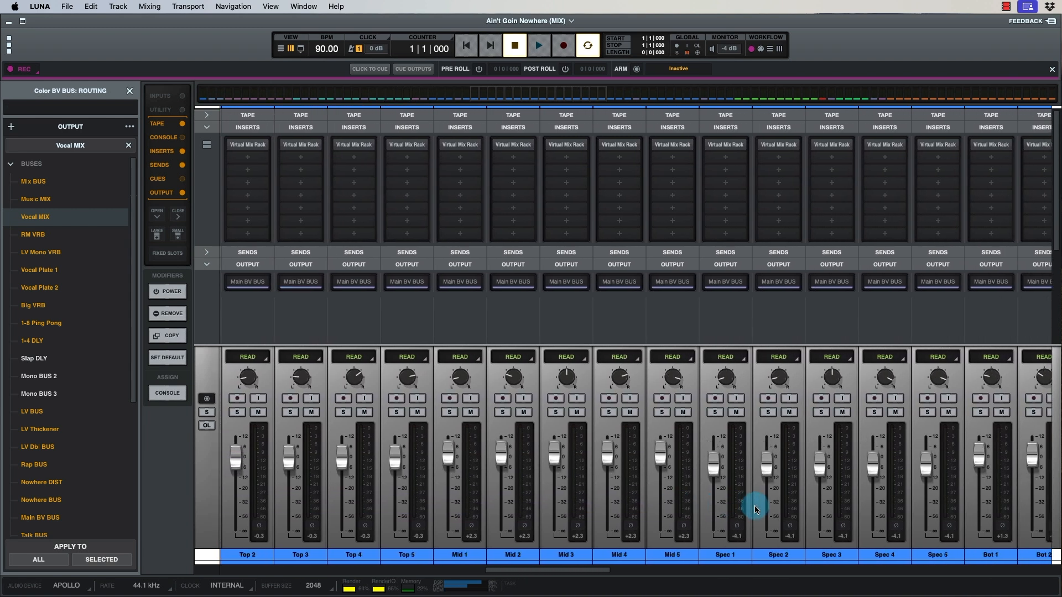
scroll(756, 508, "right", 2)
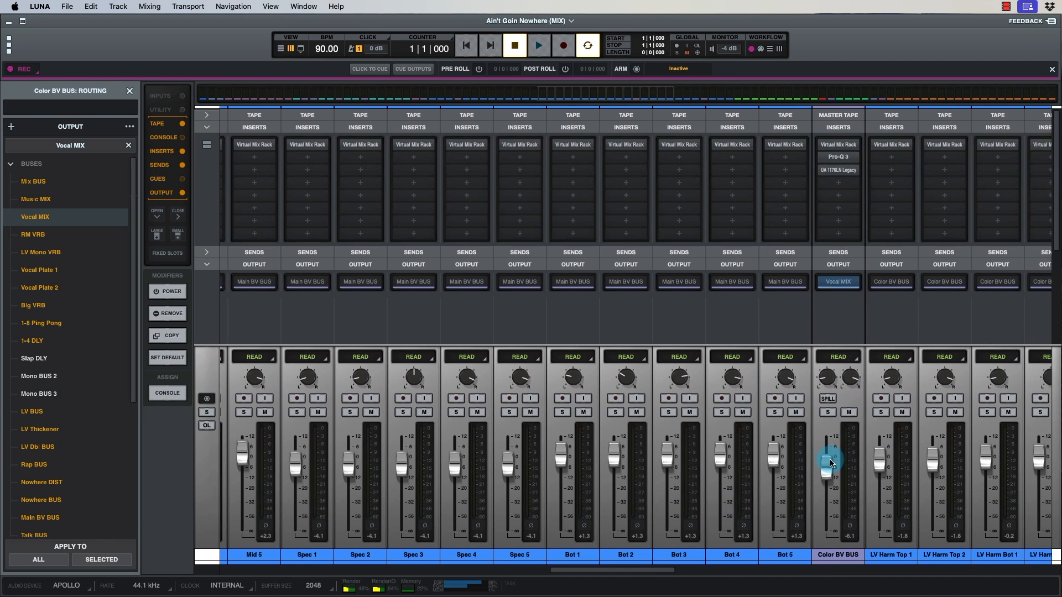
Select the Color BV BUS track in the timeline, enlarge it to show its volume lane, and return to the mixer.
key("super+equal")
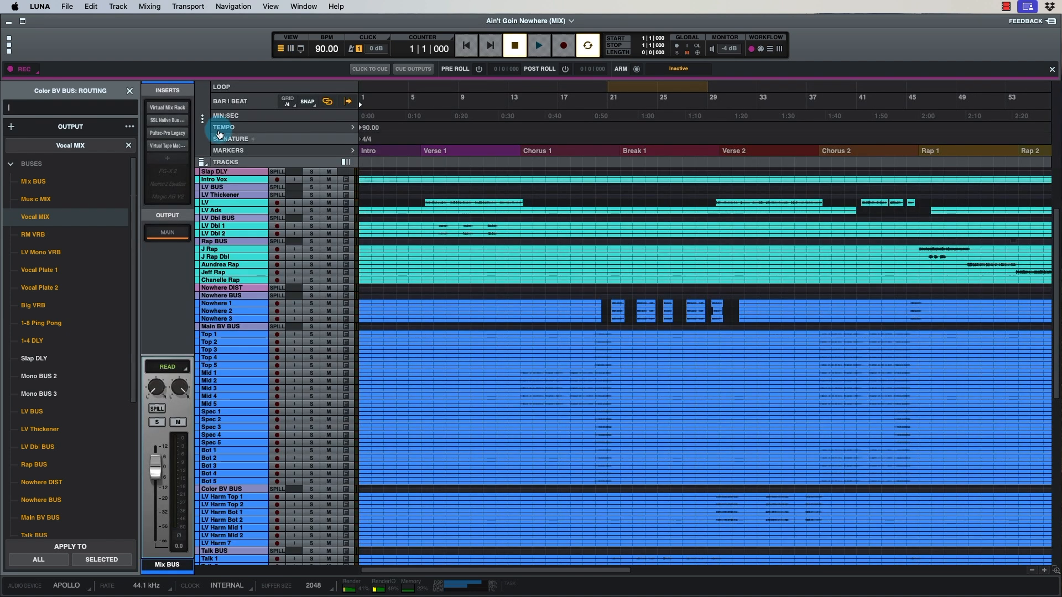
left_click(237, 492)
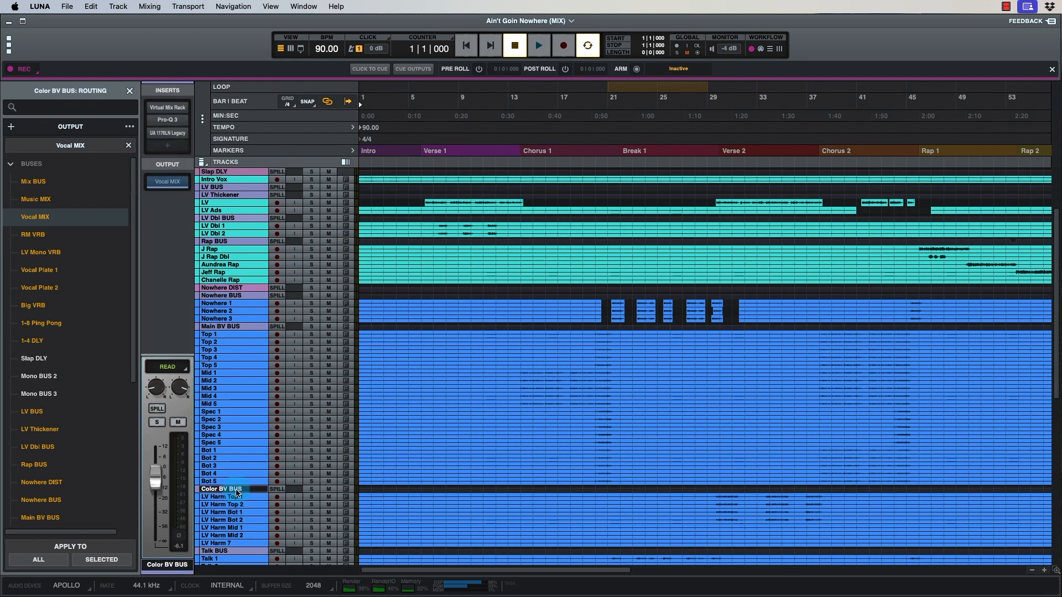
scroll(236, 493, "up", 1)
scroll(506, 511, "down", 5)
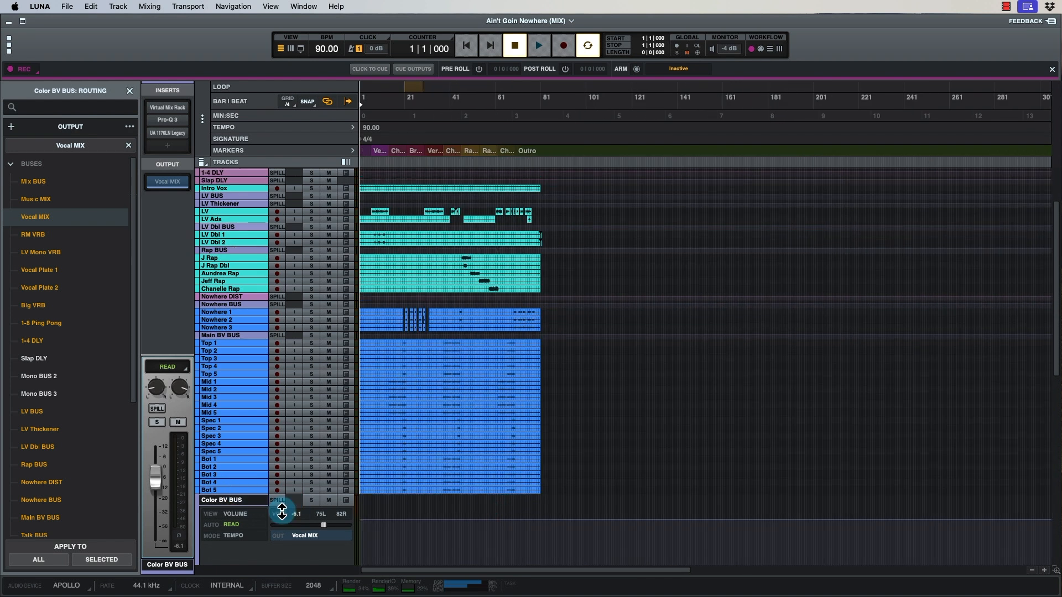
scroll(282, 511, "down", 5)
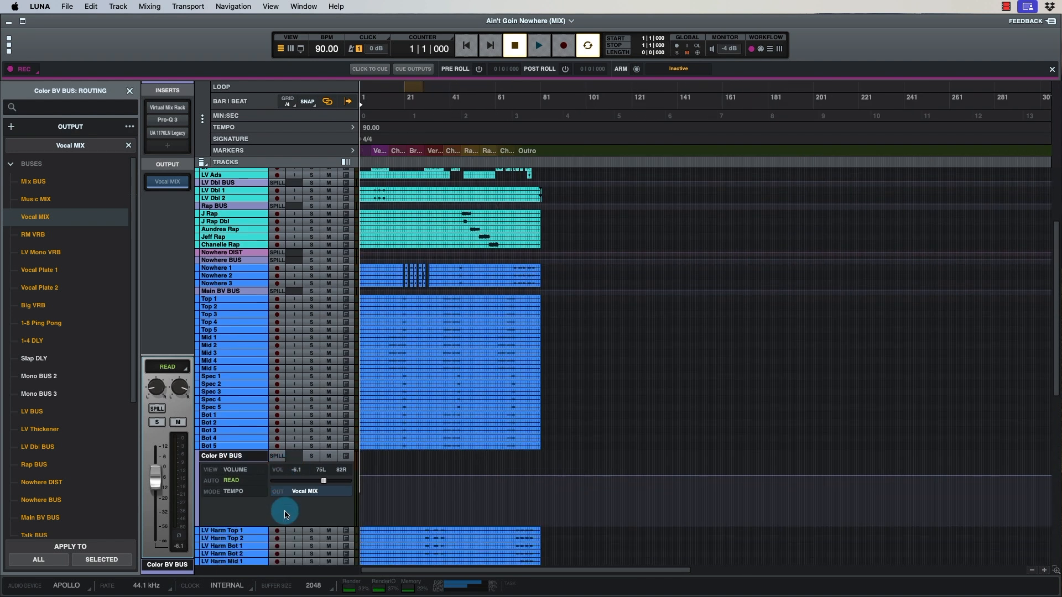
key("super+equal")
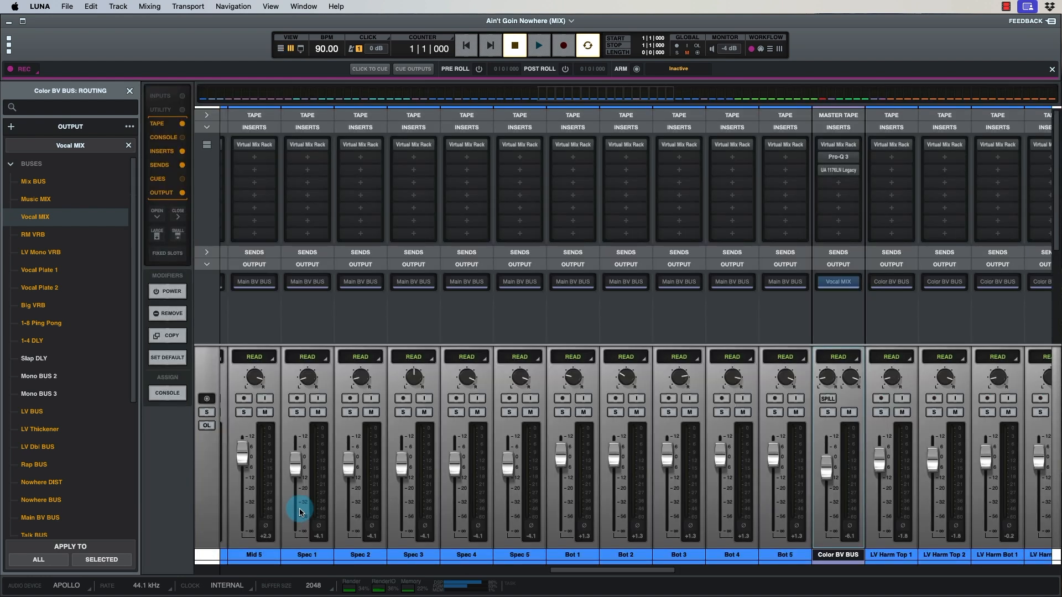
Play from bar 30 in Verse 2 and raise the Color BV BUS fader to -2.2 dB.
key("super+equal")
left_click(432, 155)
key("space")
key("super+equal")
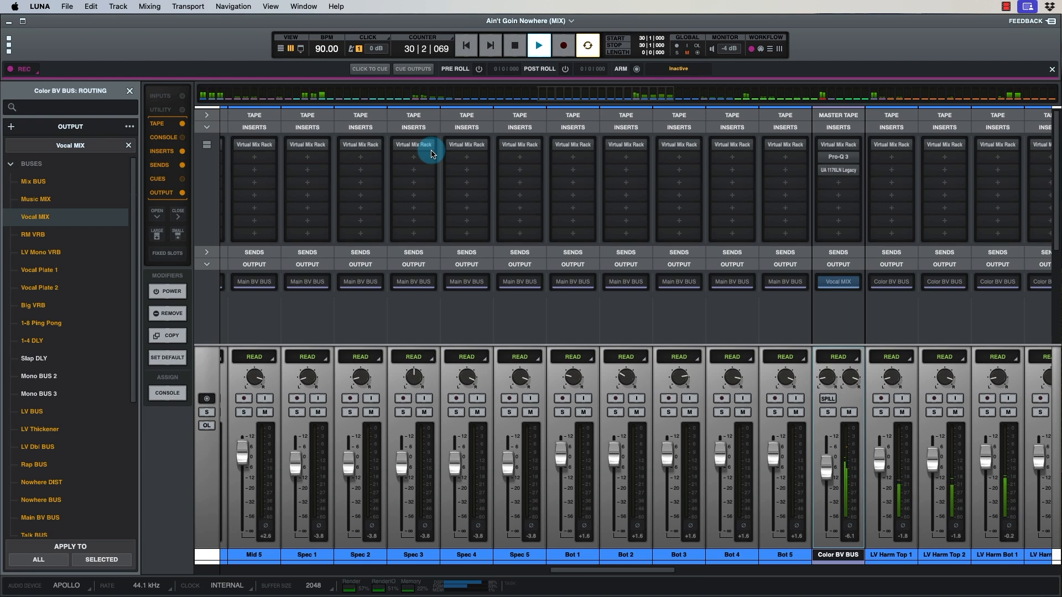
mouse_move(826, 468)
left_mouse_down()
mouse_move(825, 450)
mouse_move(827, 460)
left_mouse_up()
key("space")
key("space")
scroll(828, 461, "left", 1)
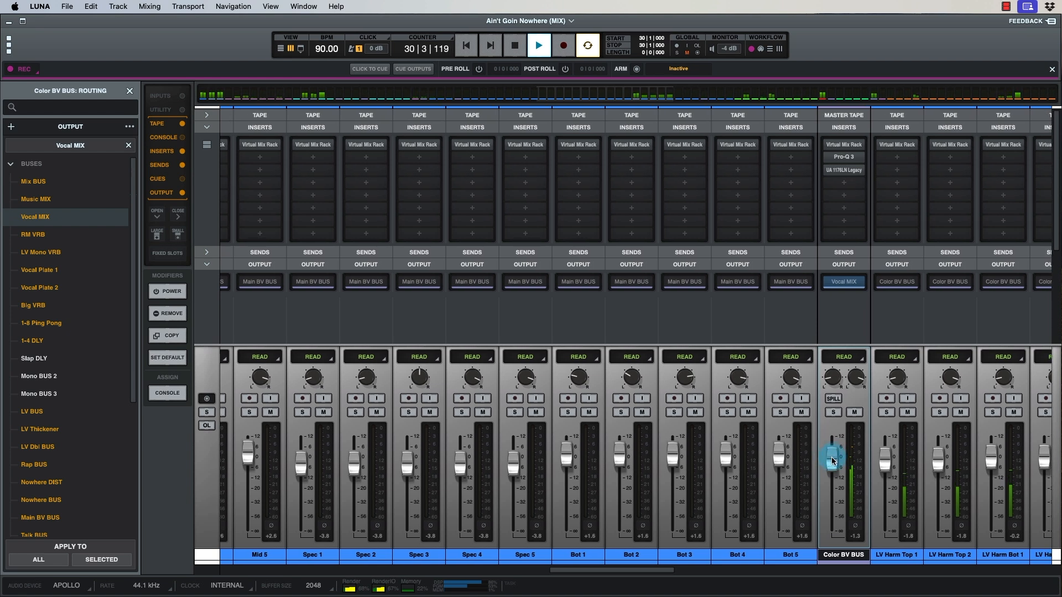
left_click_drag(831, 461, 831, 462)
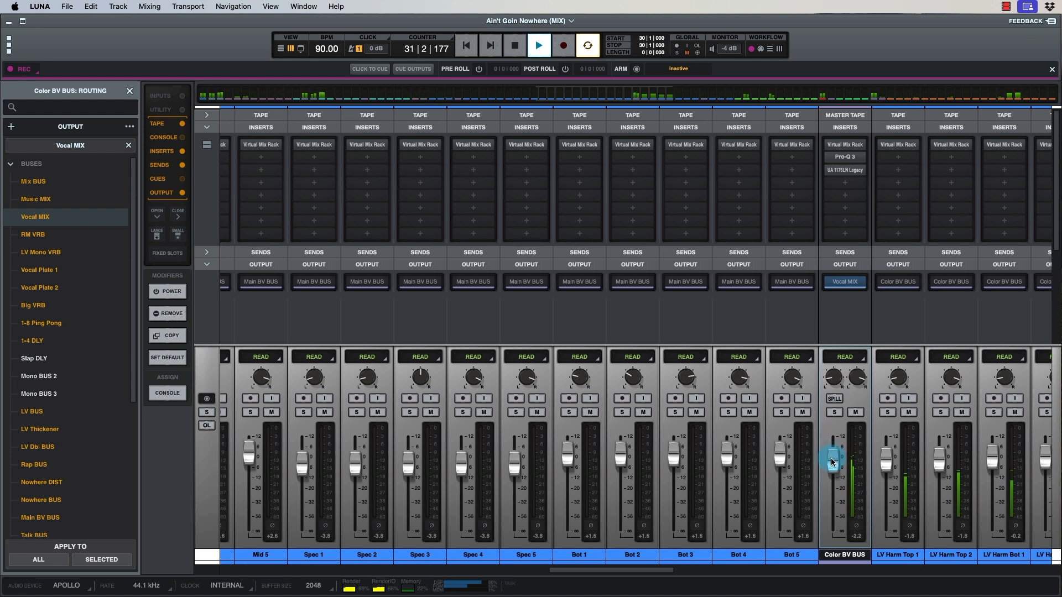
Zoom the timeline in around Verse 2 to check the harmony parts during playback, and return to the mixer.
key("super+equal")
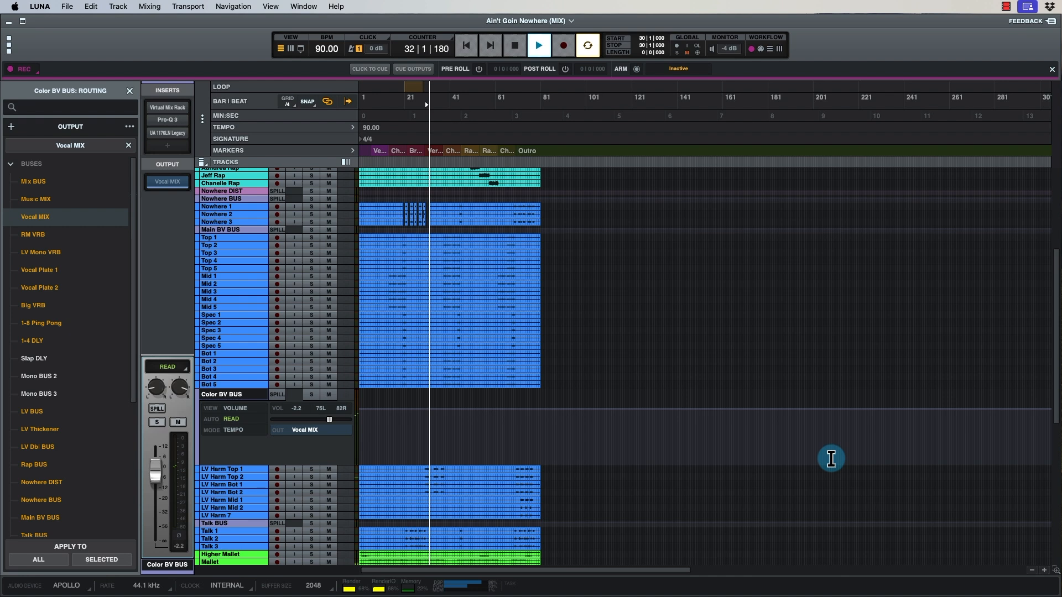
key("t")
key("t")
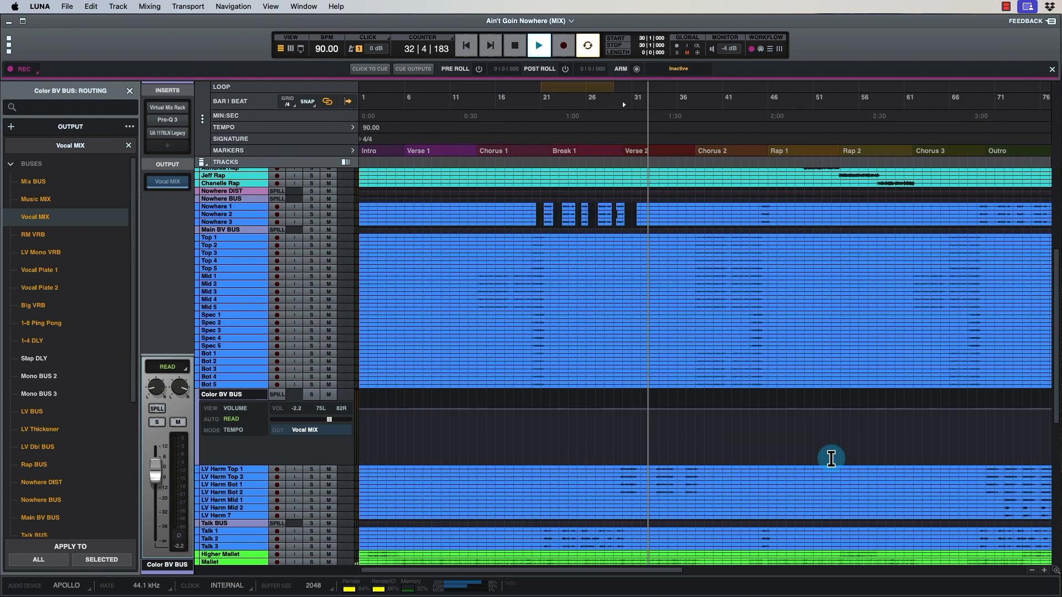
key("t")
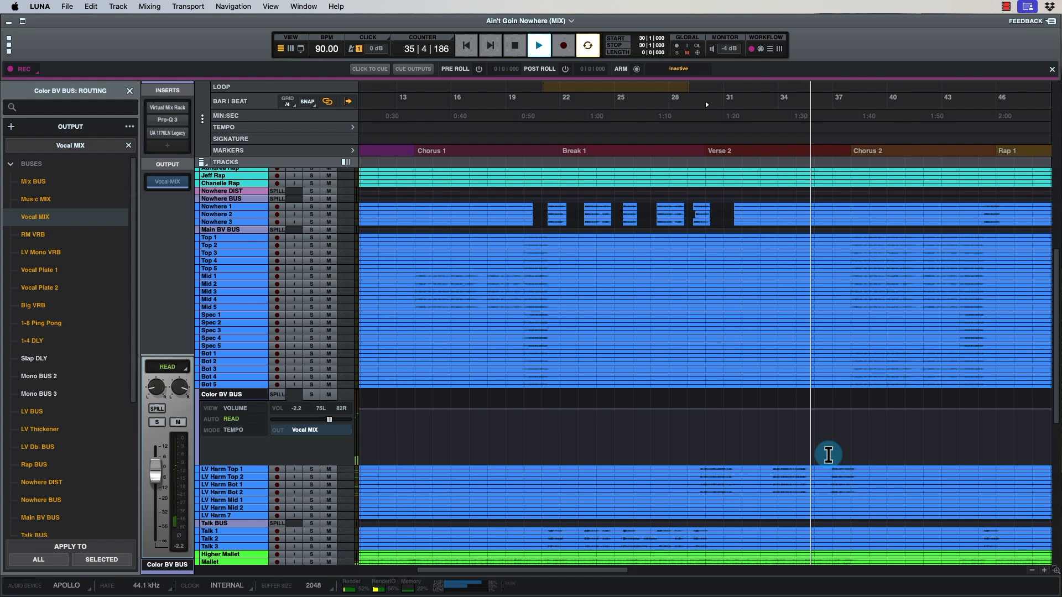
key("super+equal")
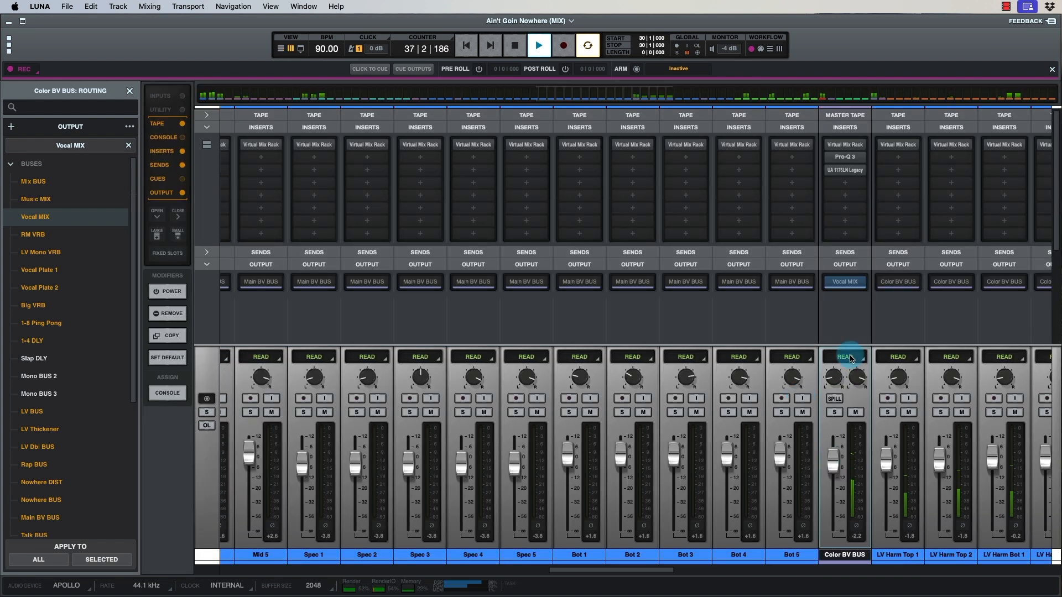
Expand the sends section, mute the 1-4 DLY send on the Color BV BUS, and set that channel's automation mode to Touch.
left_click(206, 252)
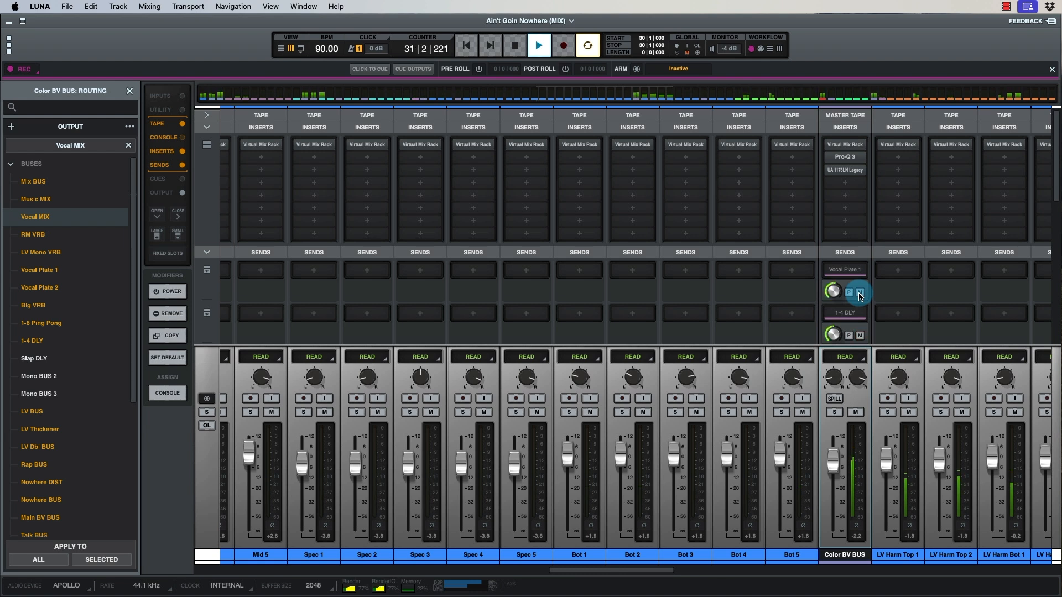
key("space")
left_click(844, 357)
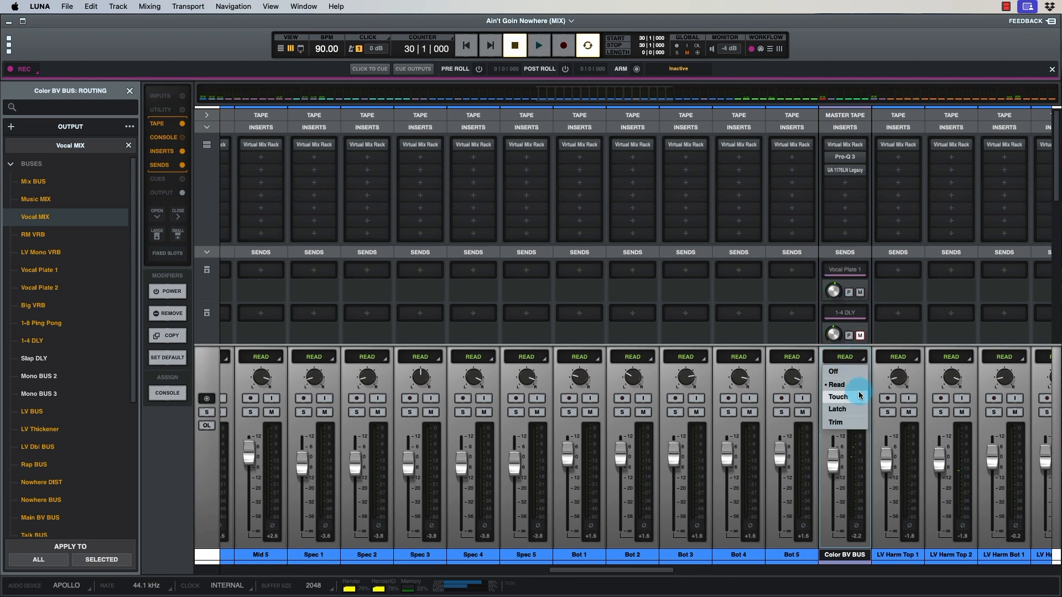
left_click(838, 397)
scroll(813, 289, "right", 2)
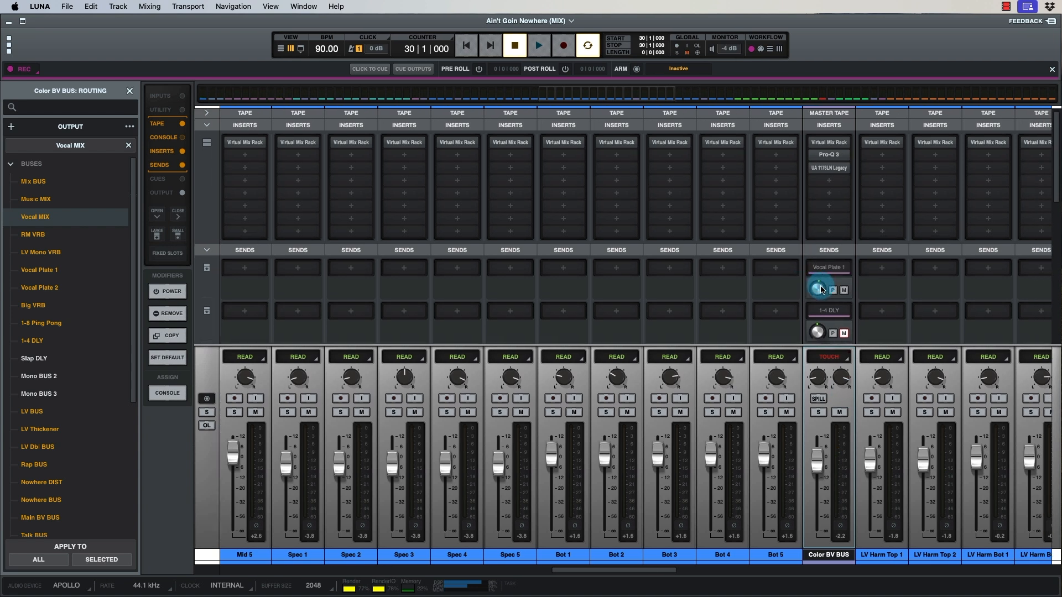
Play from bar 28, just before Verse 2, and write automation for the Color BV BUS's Vocal Plate 1 send level around -20 dB.
left_click_drag(765, 288, 773, 283)
key("super+equal")
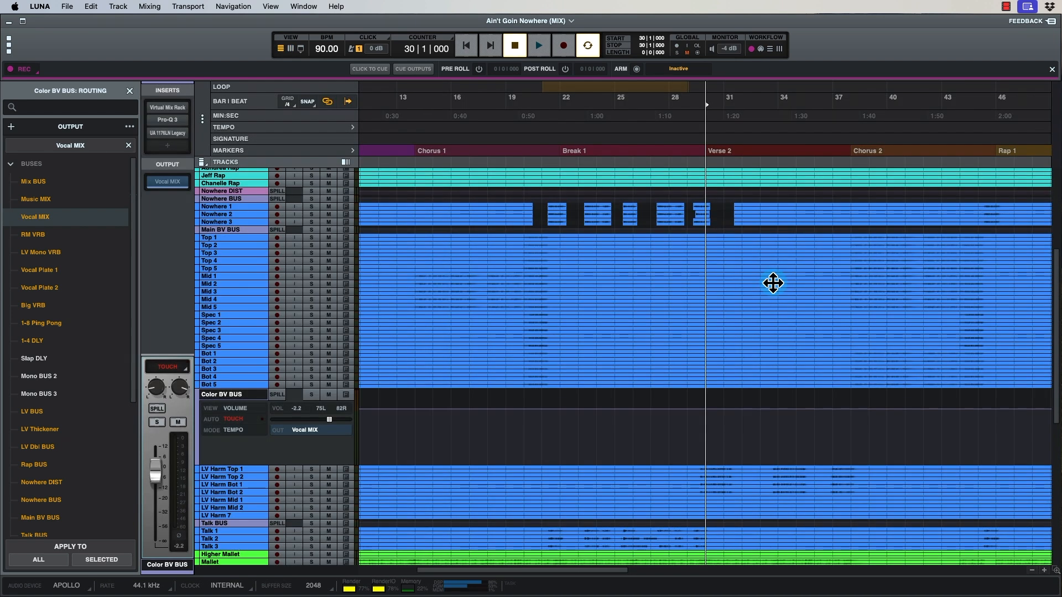
left_click(681, 419)
key("space")
key("super+equal")
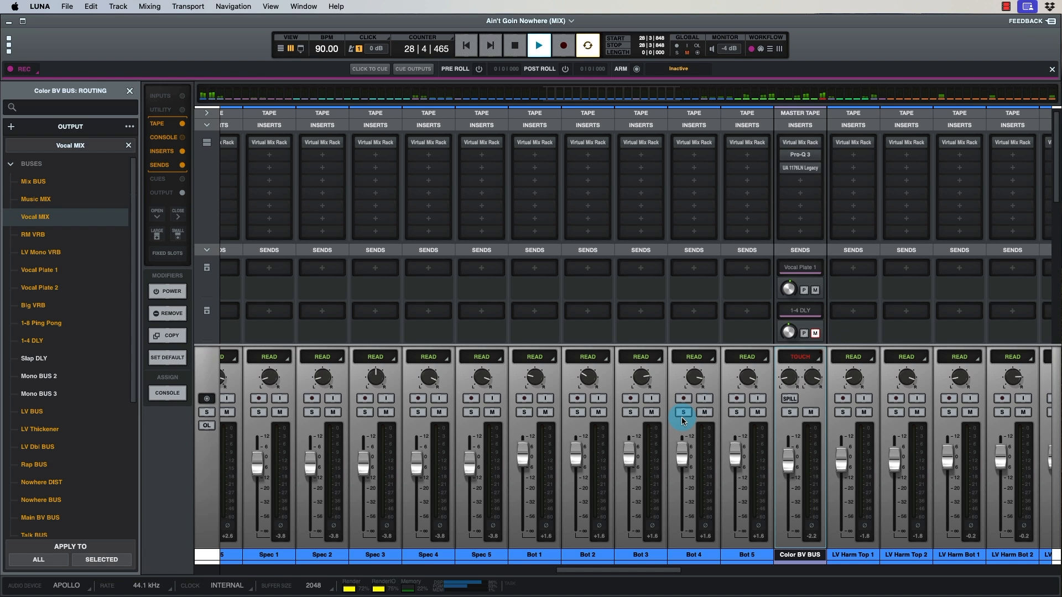
left_click_drag(784, 298, 781, 307)
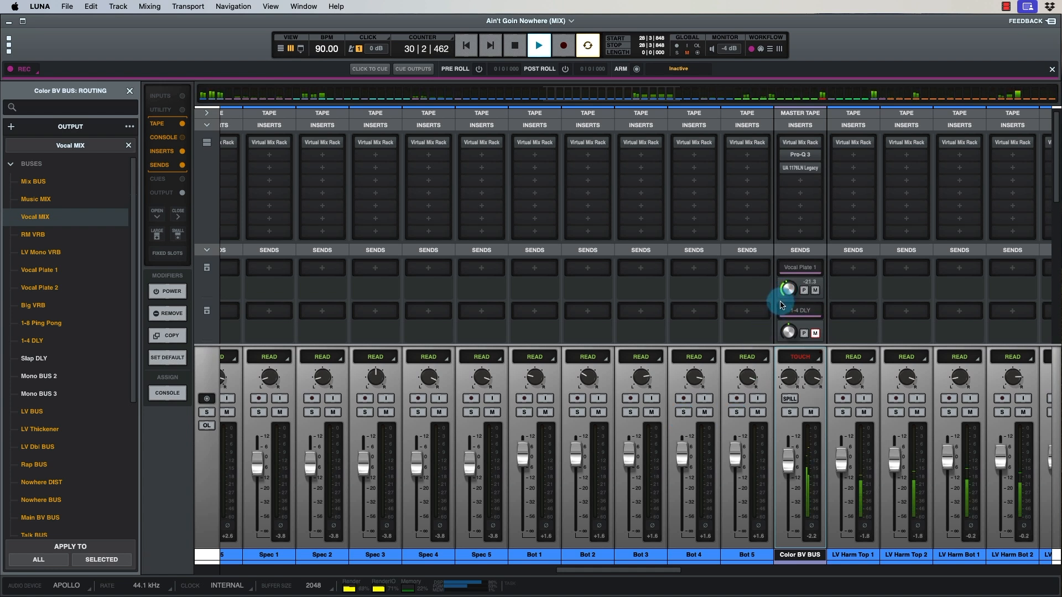
left_click_drag(781, 306, 783, 304)
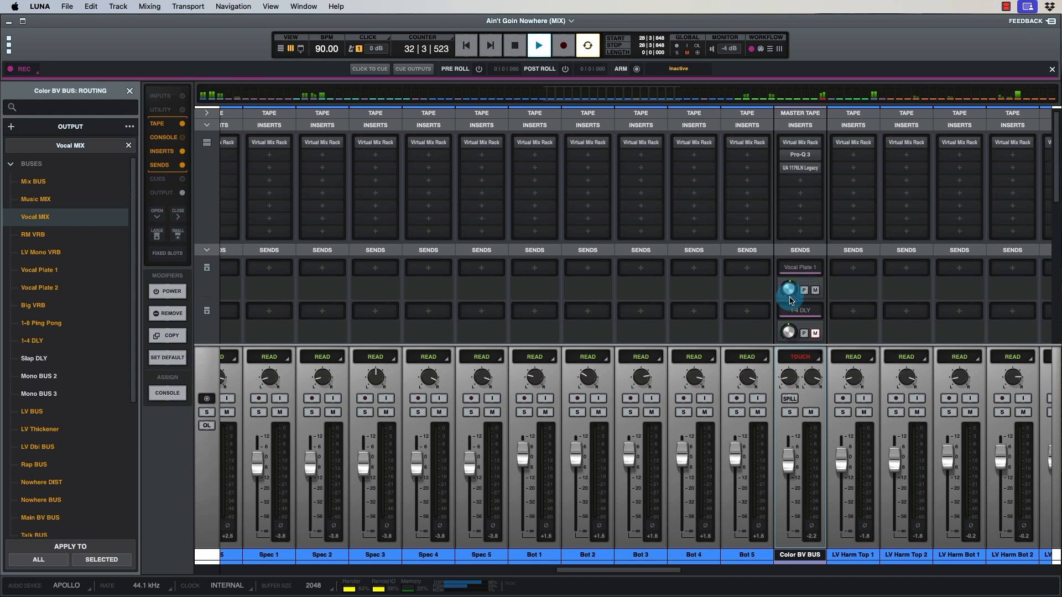
left_click_drag(788, 293, 786, 302)
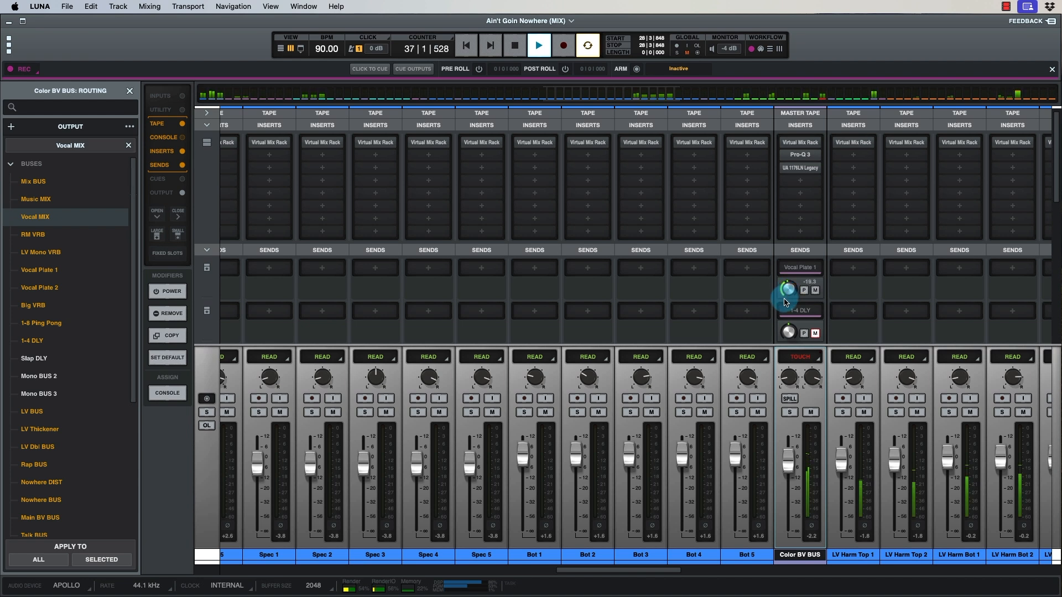
left_click_drag(784, 302, 782, 318)
Return the Color BV BUS automation mode to Read, listen through the rest of the song, and close its routing list.
left_click(808, 358)
left_click(808, 374)
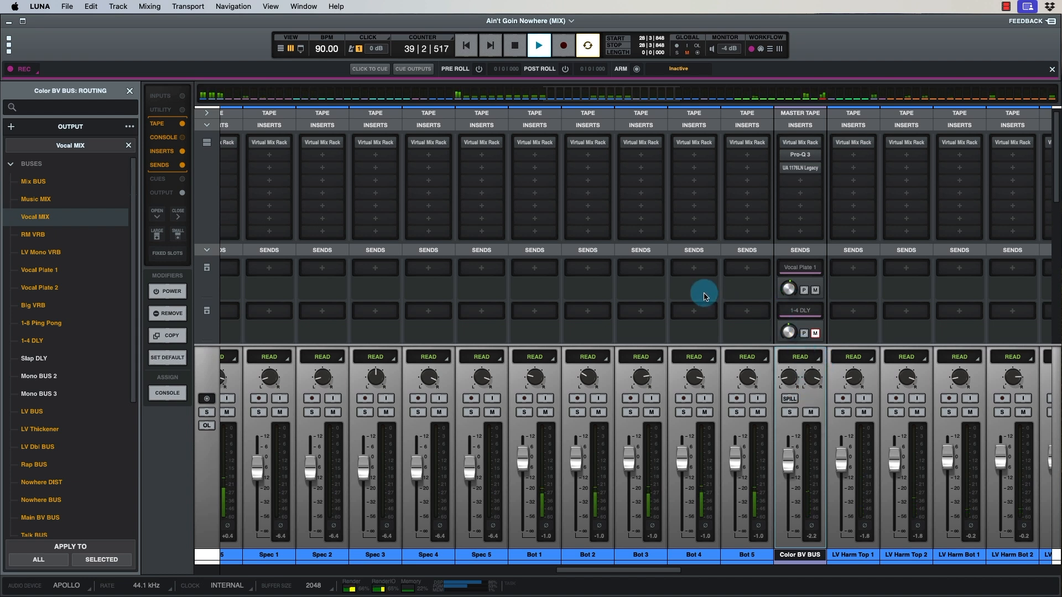
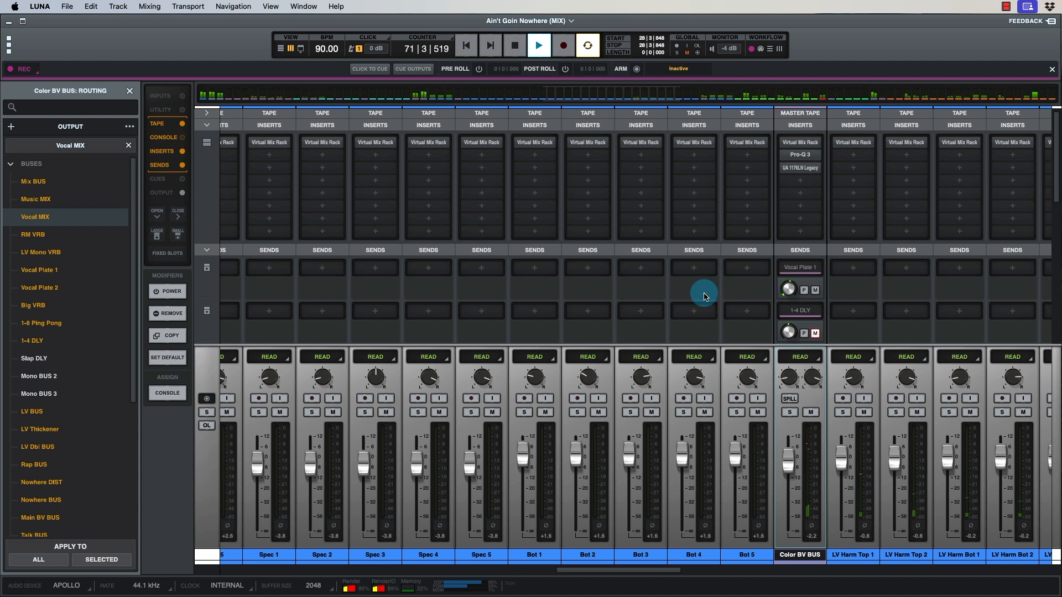
left_click(130, 90)
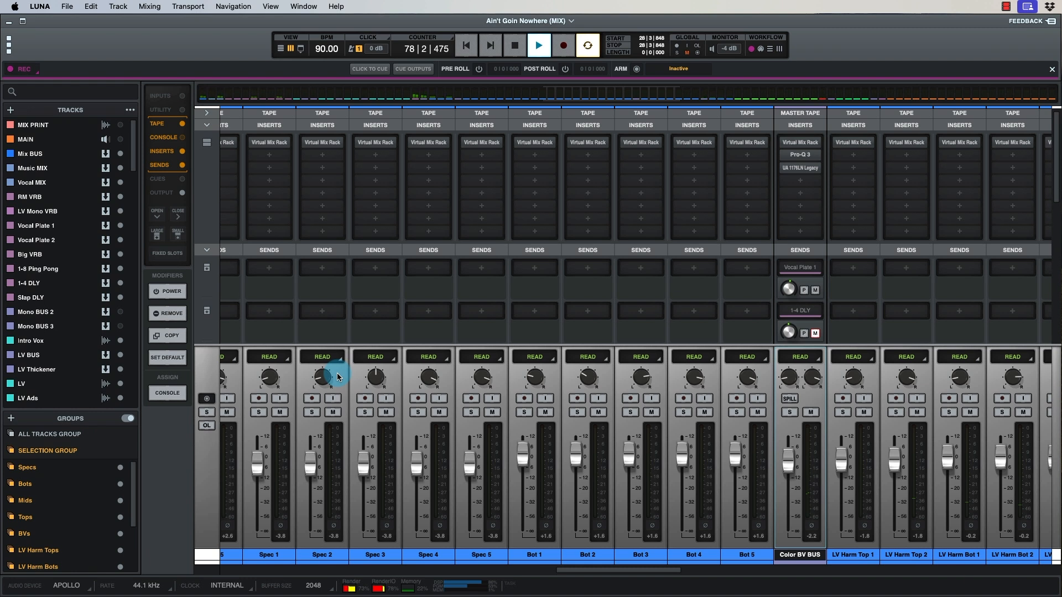
key("space")
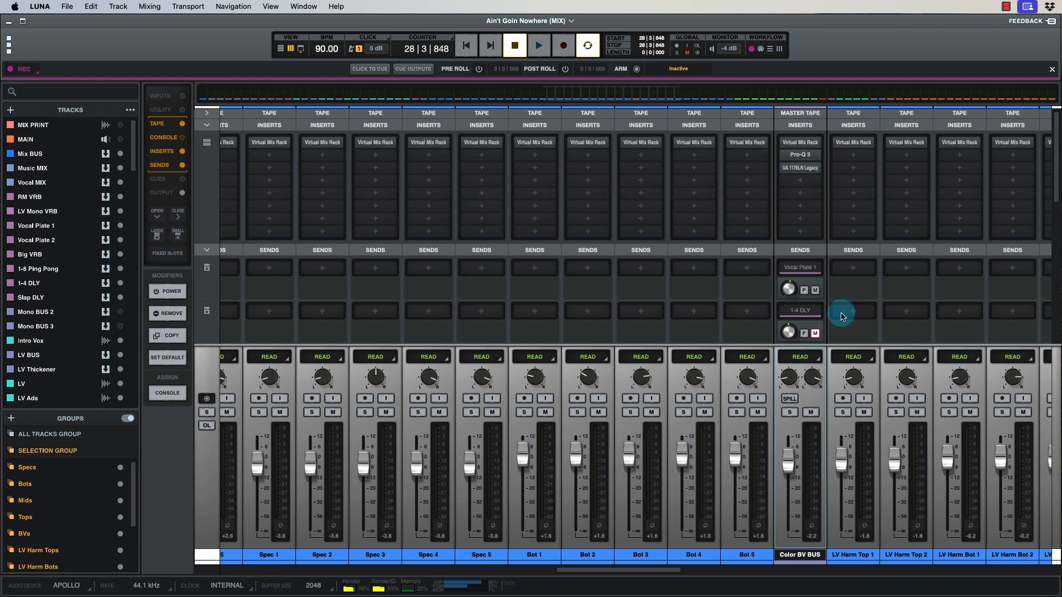
Examine the sends, outputs and inserts across the backing vocal and harmony channels in the mixer.
scroll(681, 310, "down", 6)
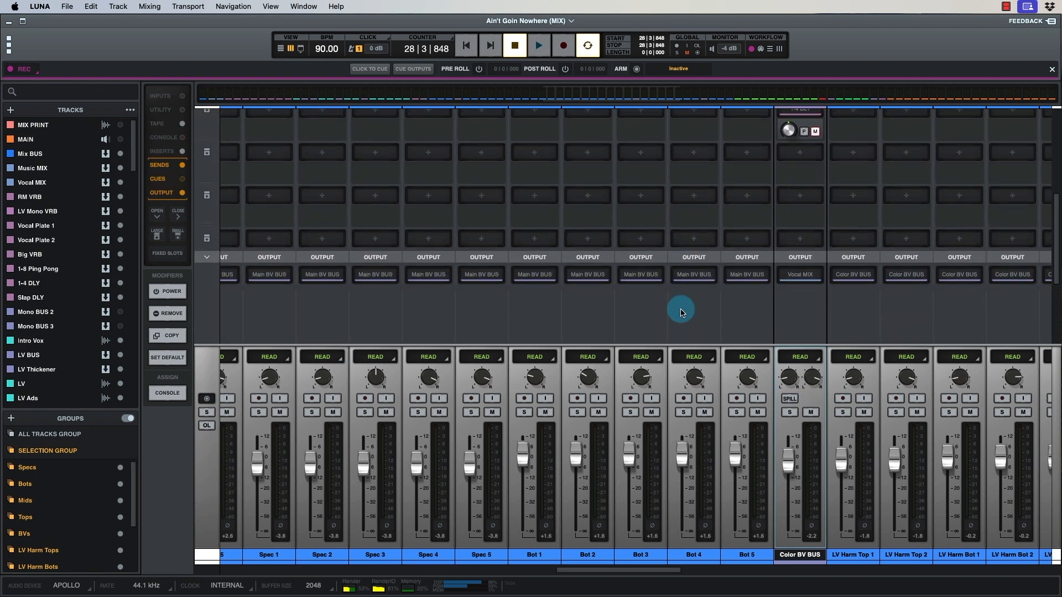
scroll(681, 310, "down", 3)
scroll(668, 244, "right", 2)
scroll(669, 244, "right", 10)
scroll(666, 242, "left", 10)
scroll(756, 229, "left", 1)
scroll(702, 249, "up", 5)
scroll(703, 267, "up", 1)
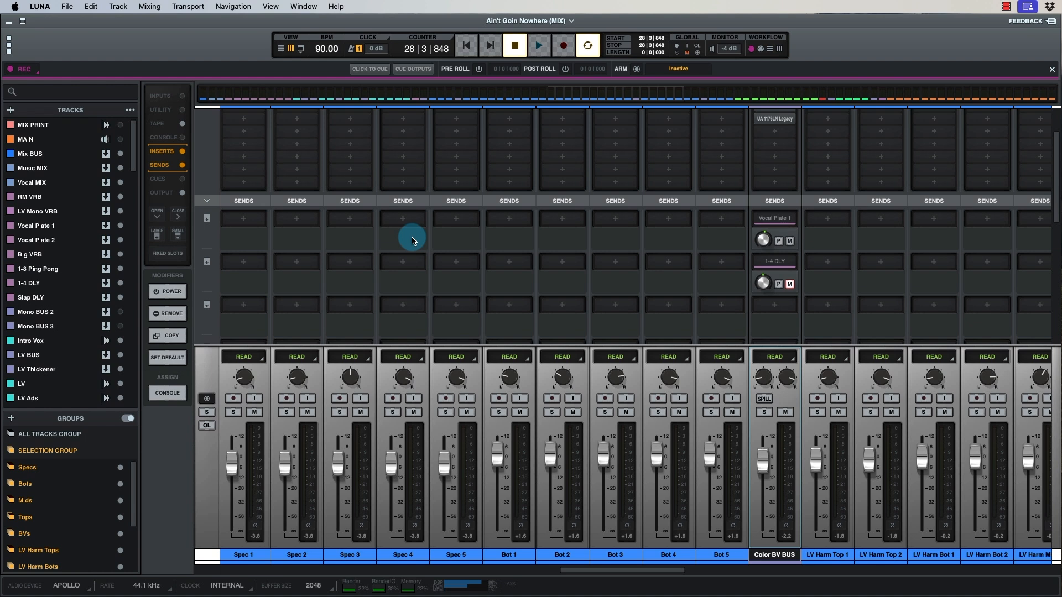
scroll(410, 213, "up", 3)
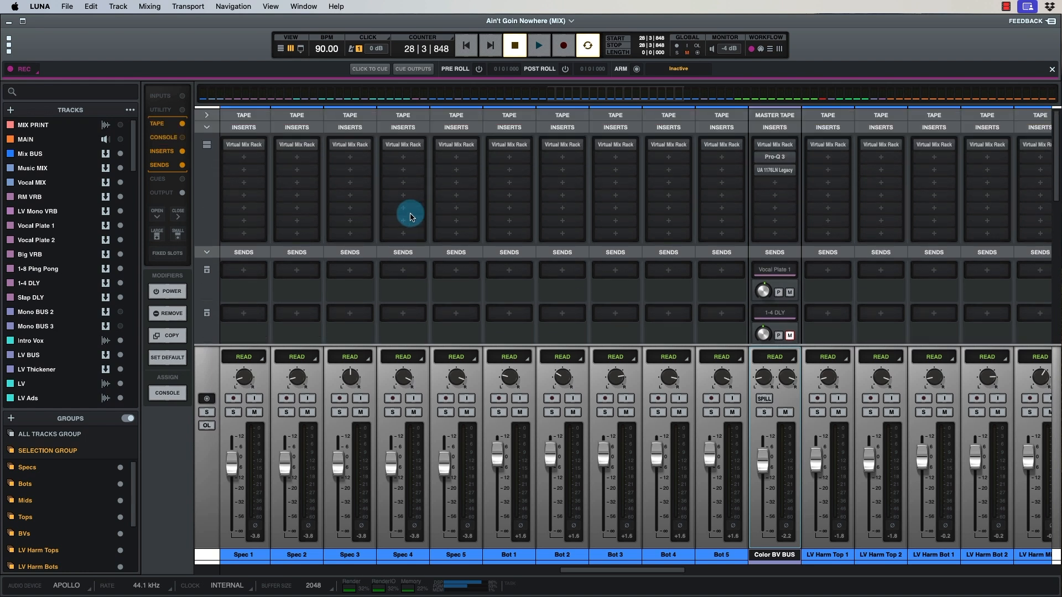
Open the FG-X 2 insert on the Mix BUS, power it on to inspect it, and power it off and close it.
scroll(411, 217, "left", 5)
scroll(410, 217, "left", 15)
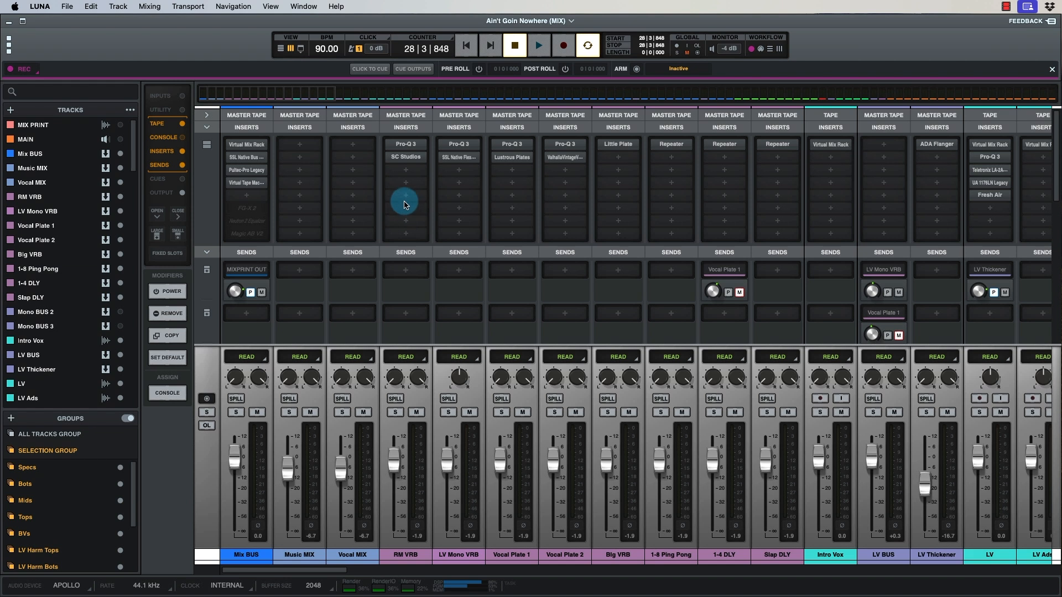
left_click(247, 210)
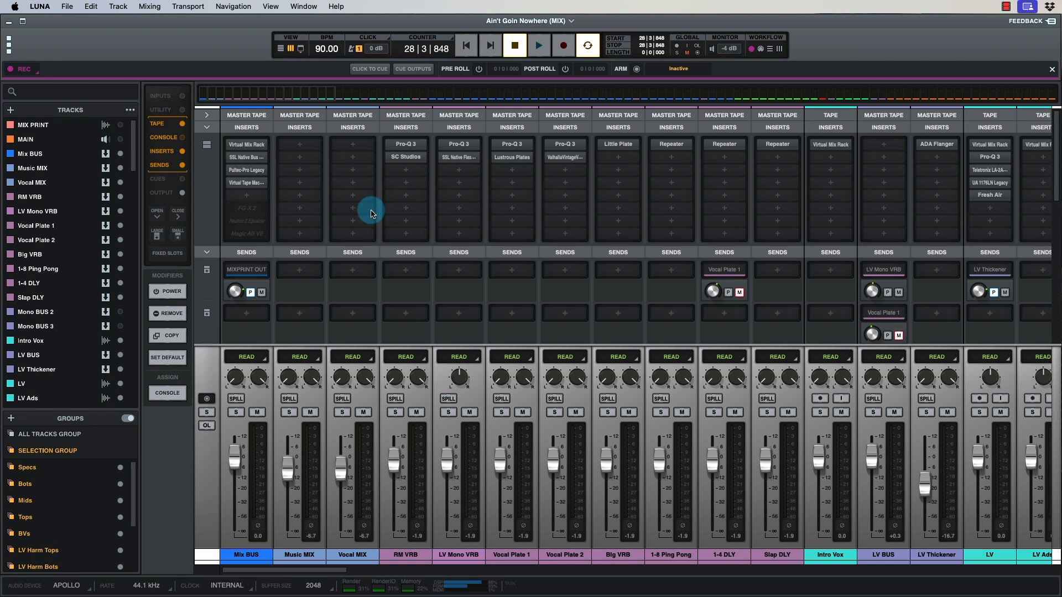
mouse_move(255, 205)
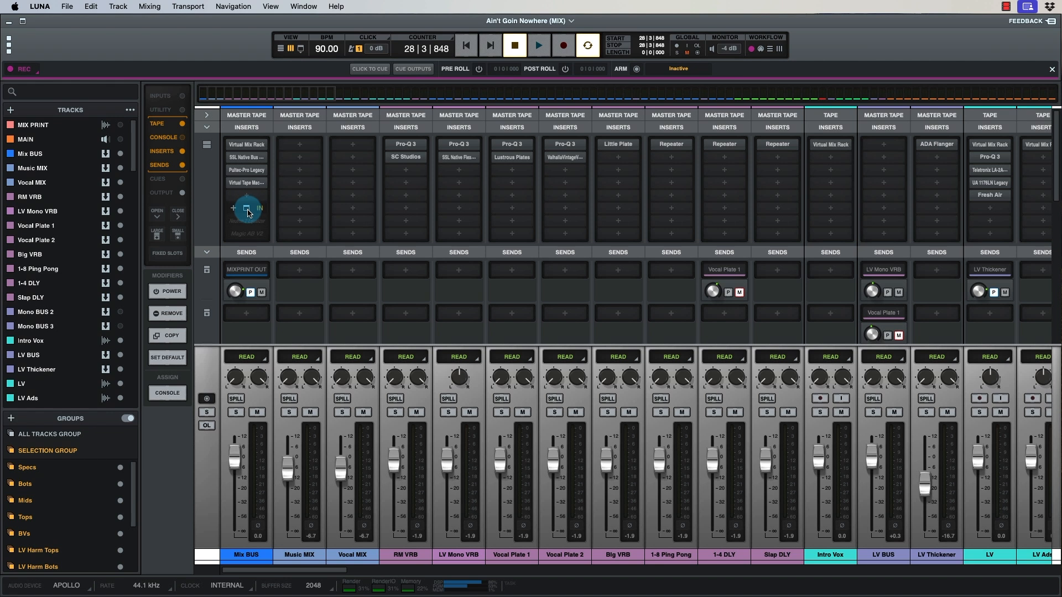
left_click(247, 209)
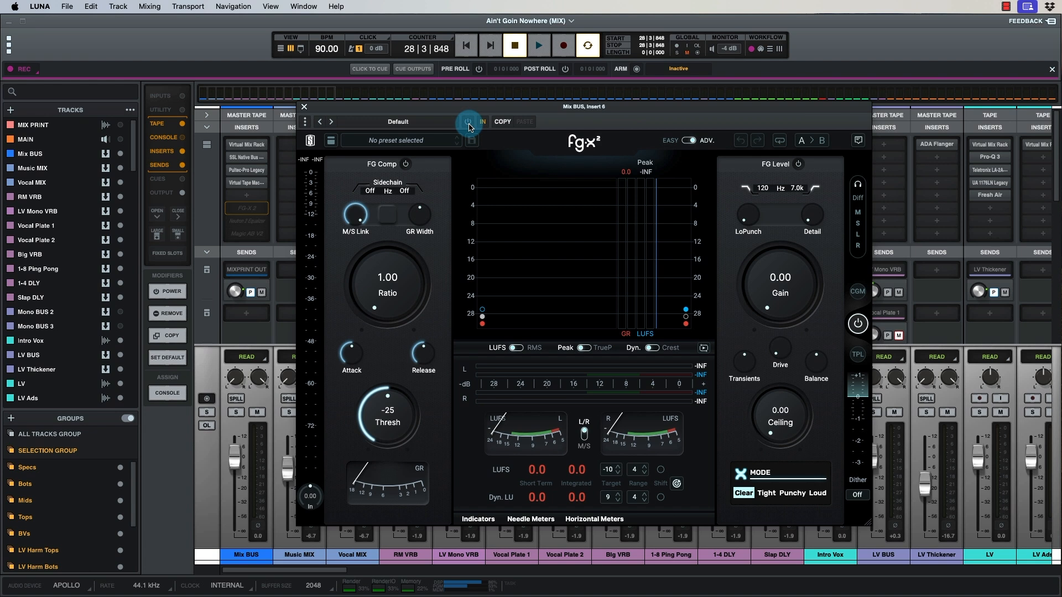
left_click(469, 126)
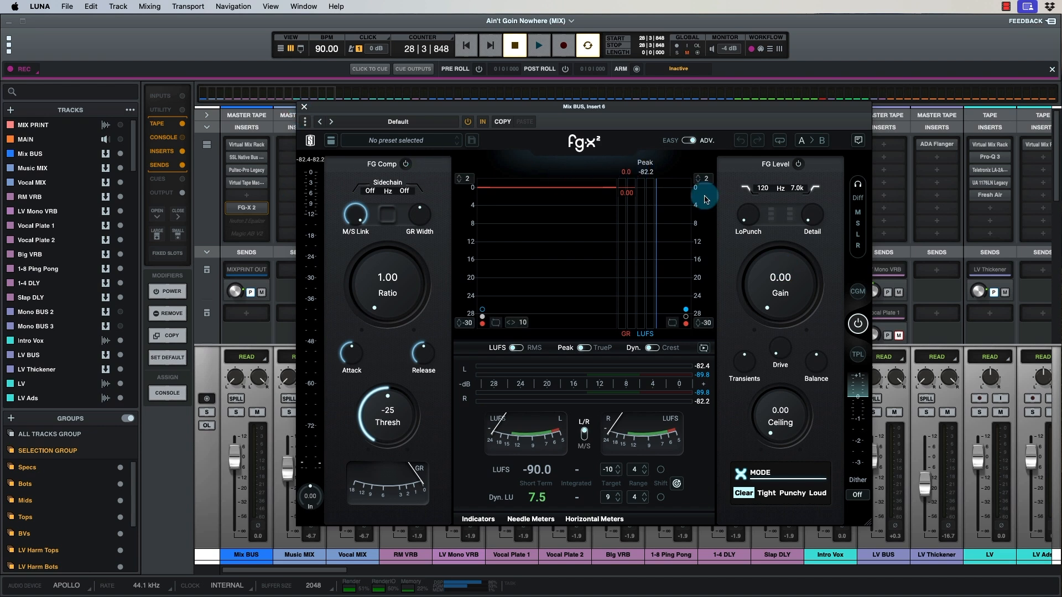
left_click(468, 121)
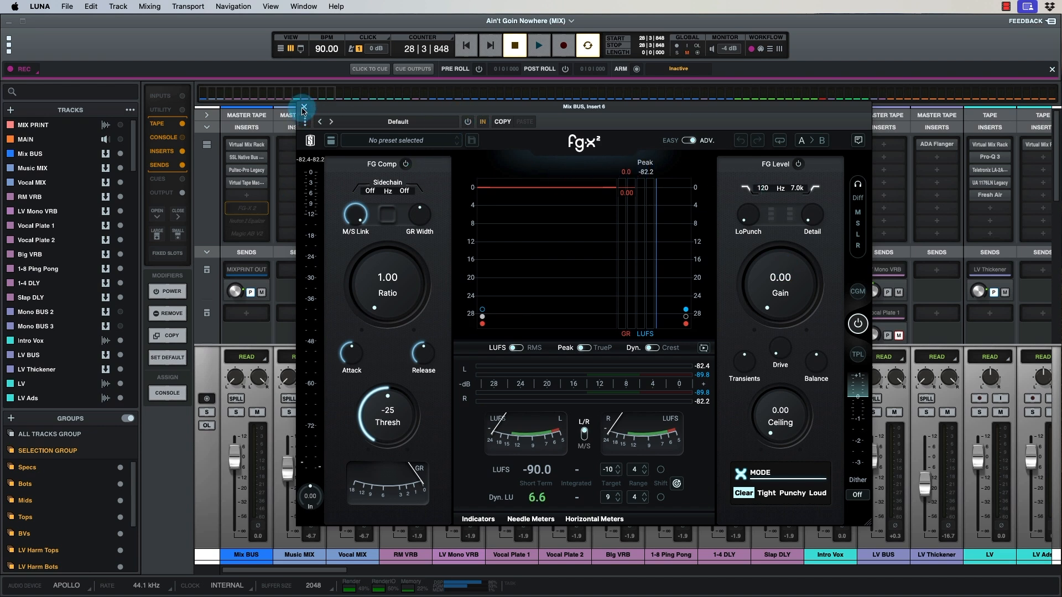
left_click(304, 107)
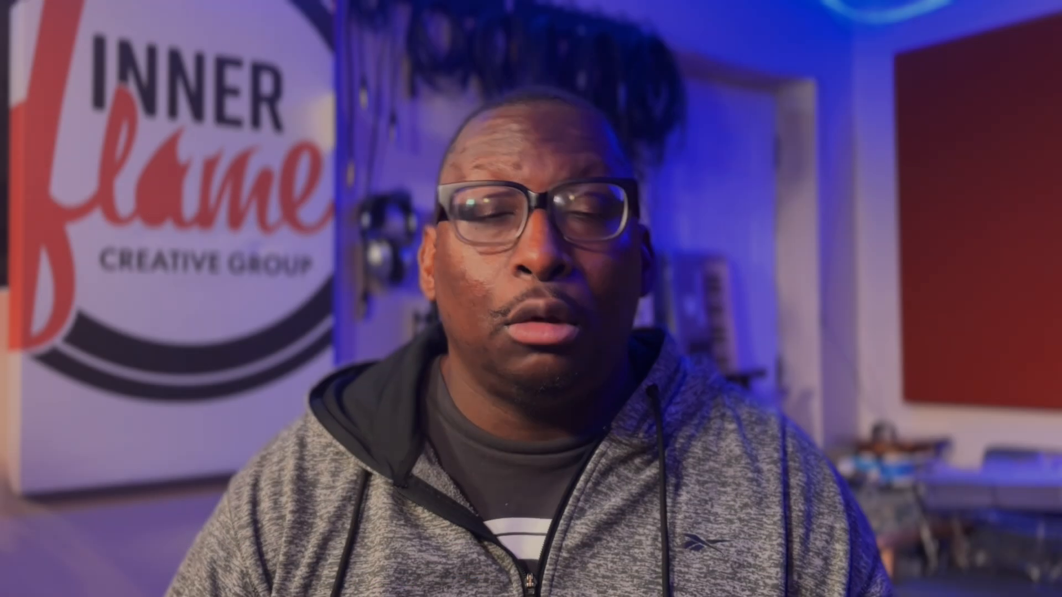